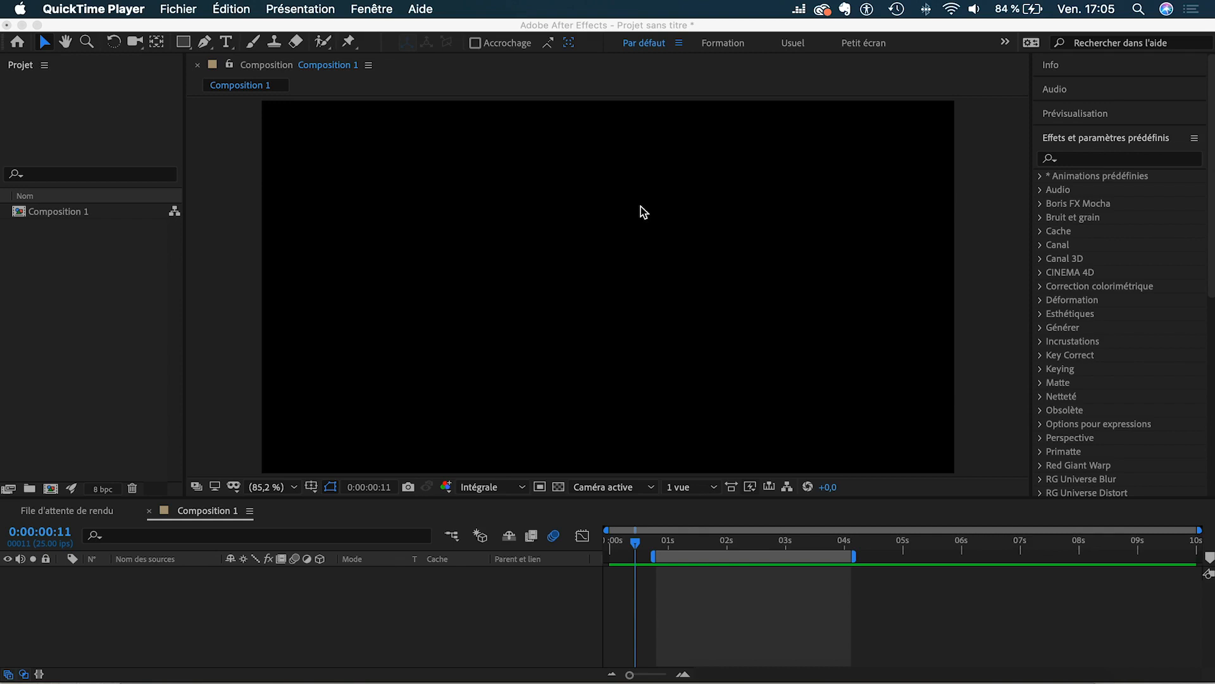
- Import Tuto fumée.ai from Finder as a composition with layer-size footage and add it to Composition 1's timeline
click(675, 524)
click(140, 677)
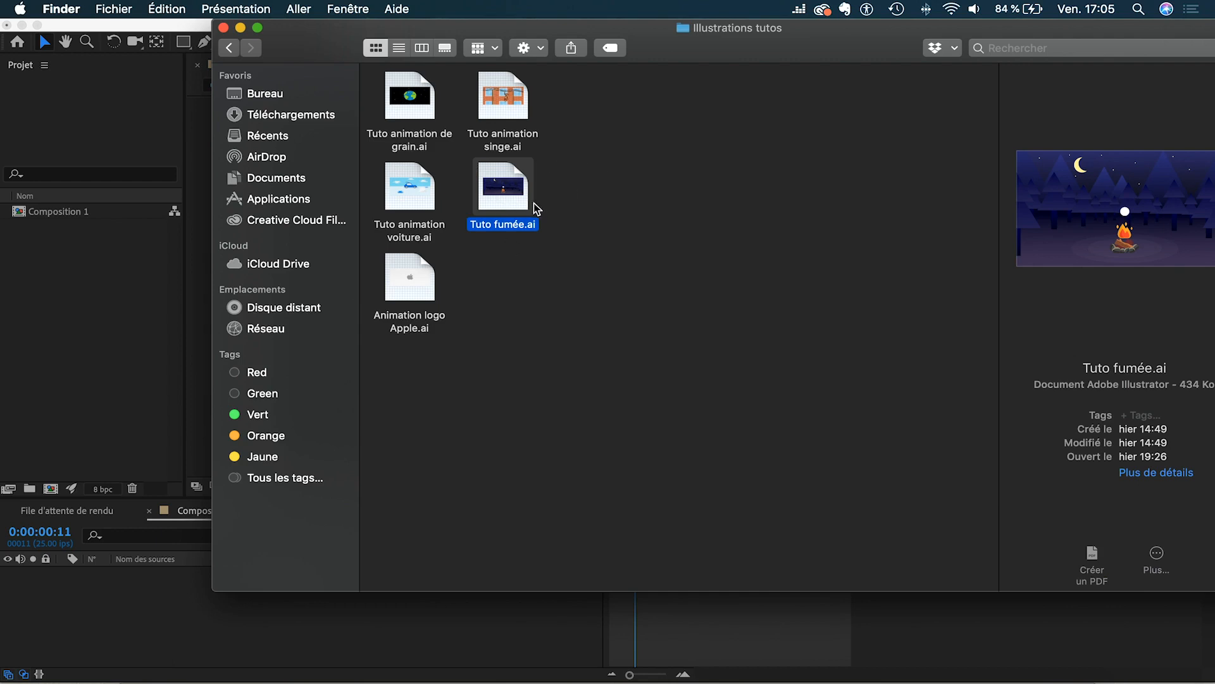
drag(272, 276, 105, 274)
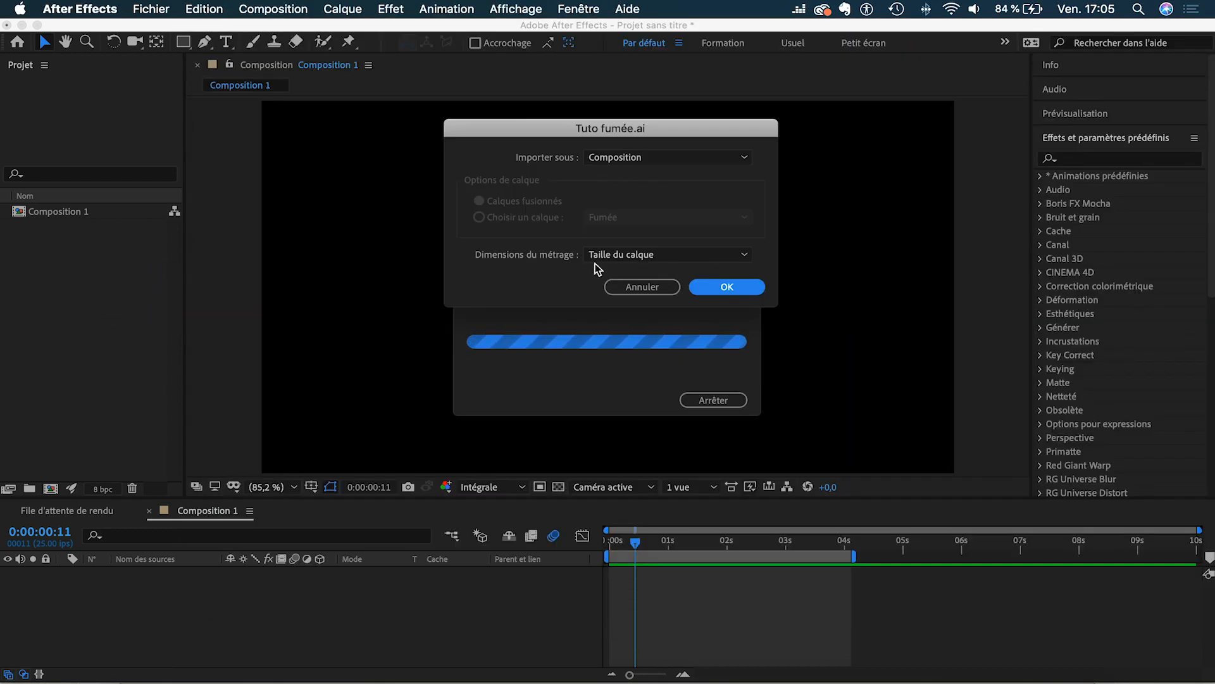
click(722, 288)
drag(60, 228, 131, 595)
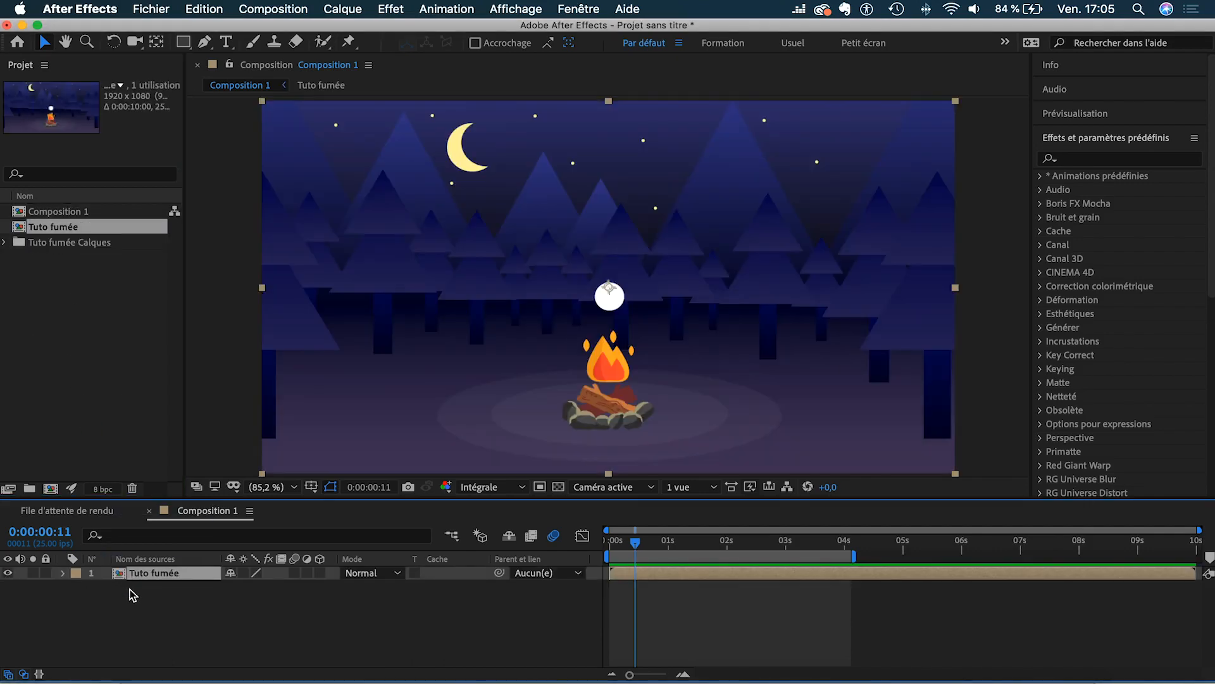
click(355, 624)
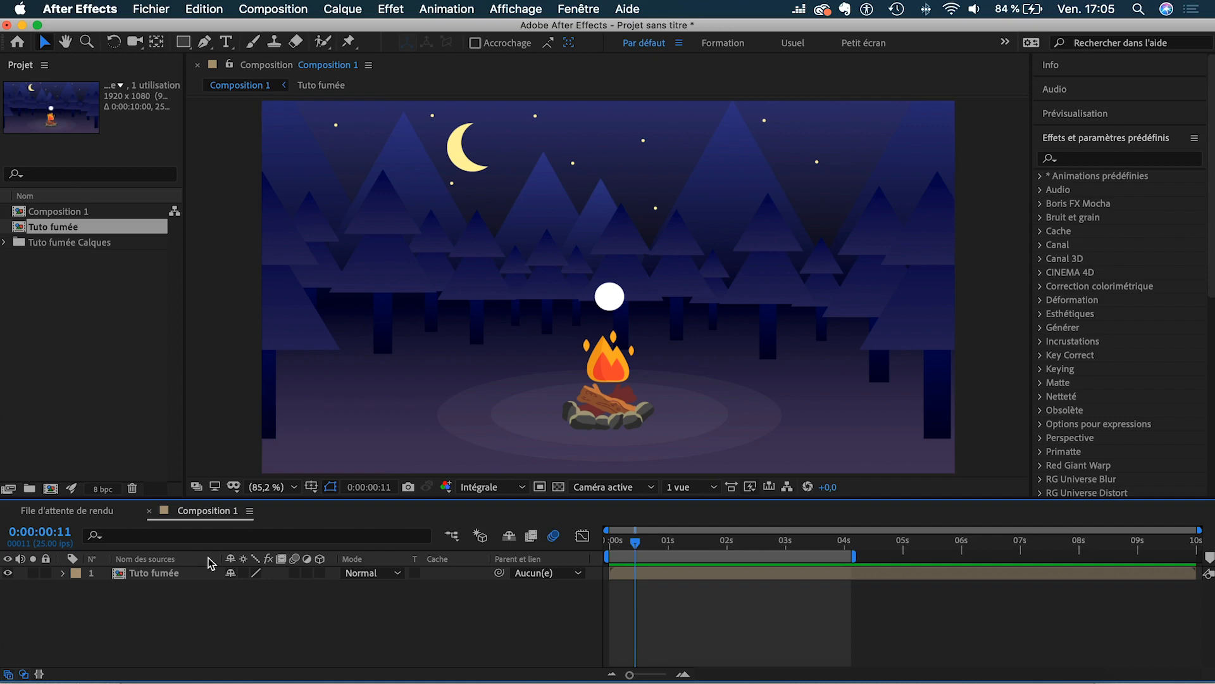
- Open the nested Tuto fumée composition and hide its Fumée layer
double_click(153, 573)
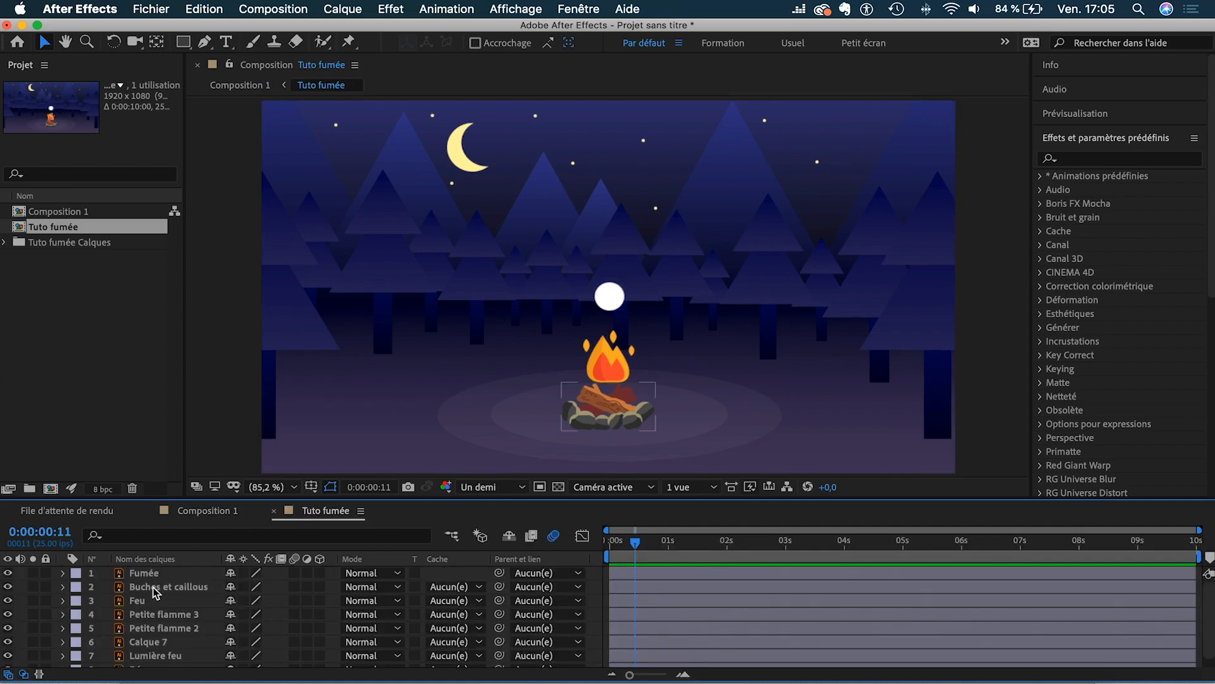
click(143, 572)
double_click(606, 299)
click(609, 303)
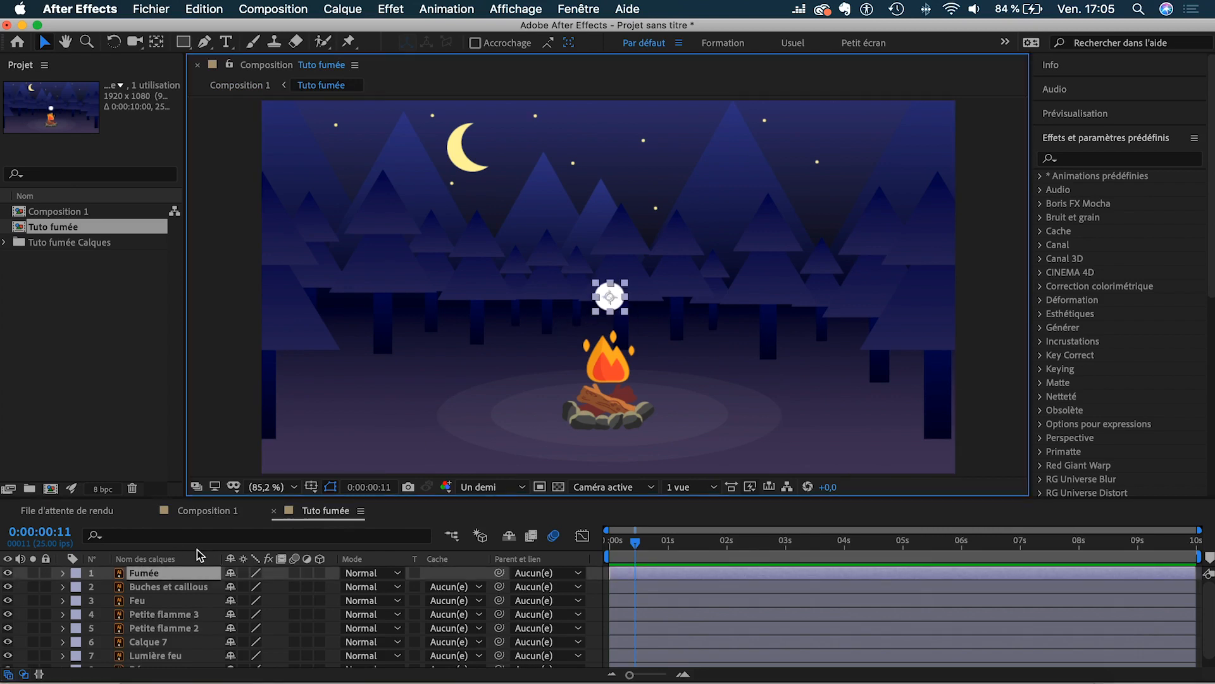
click(9, 573)
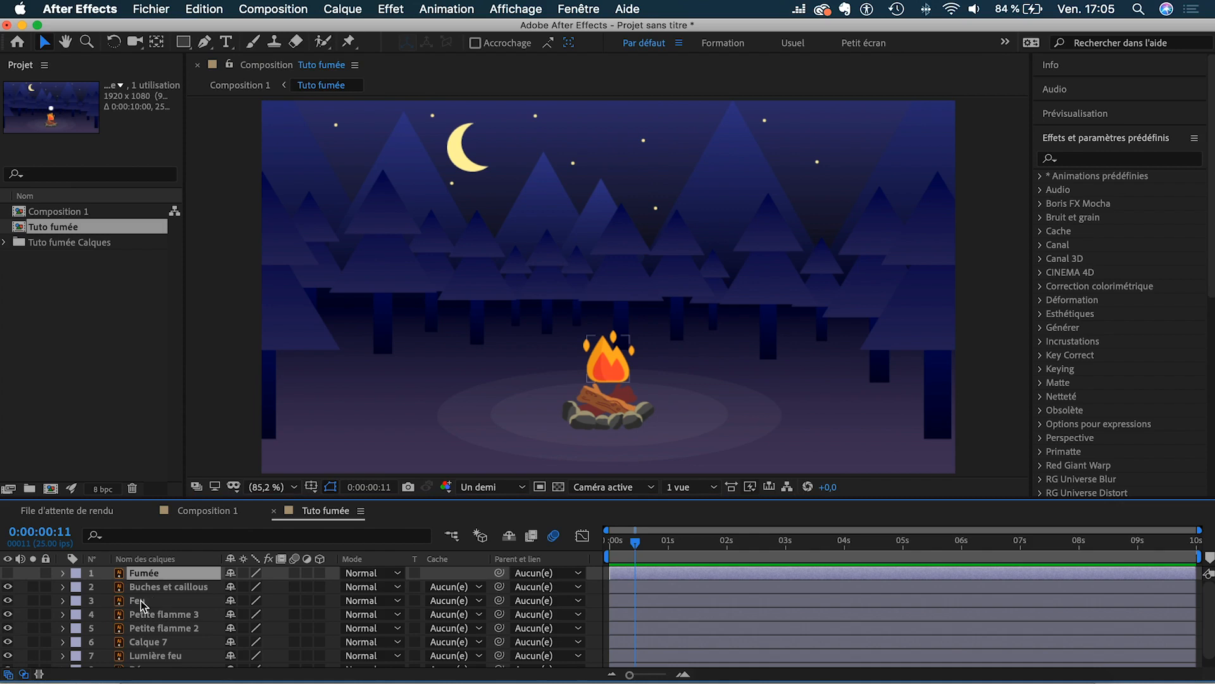
- Move the Feu layer's anchor point down to the base of the flame
click(163, 602)
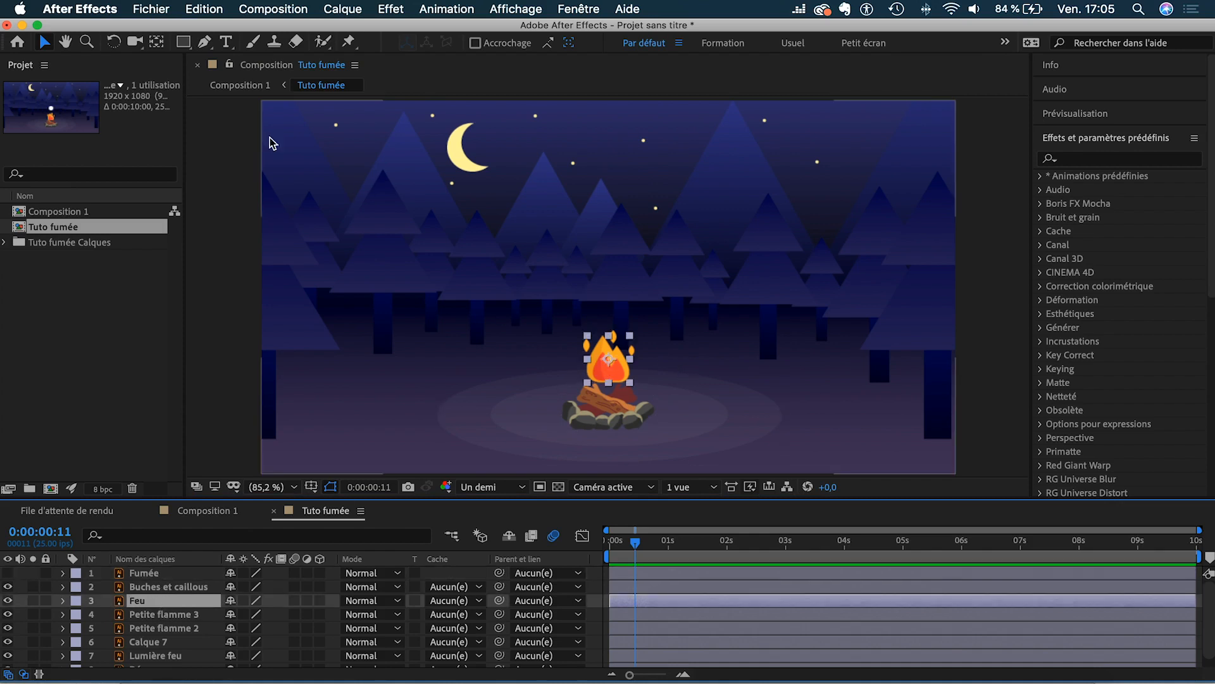
click(156, 43)
drag(608, 359, 608, 381)
key(v)
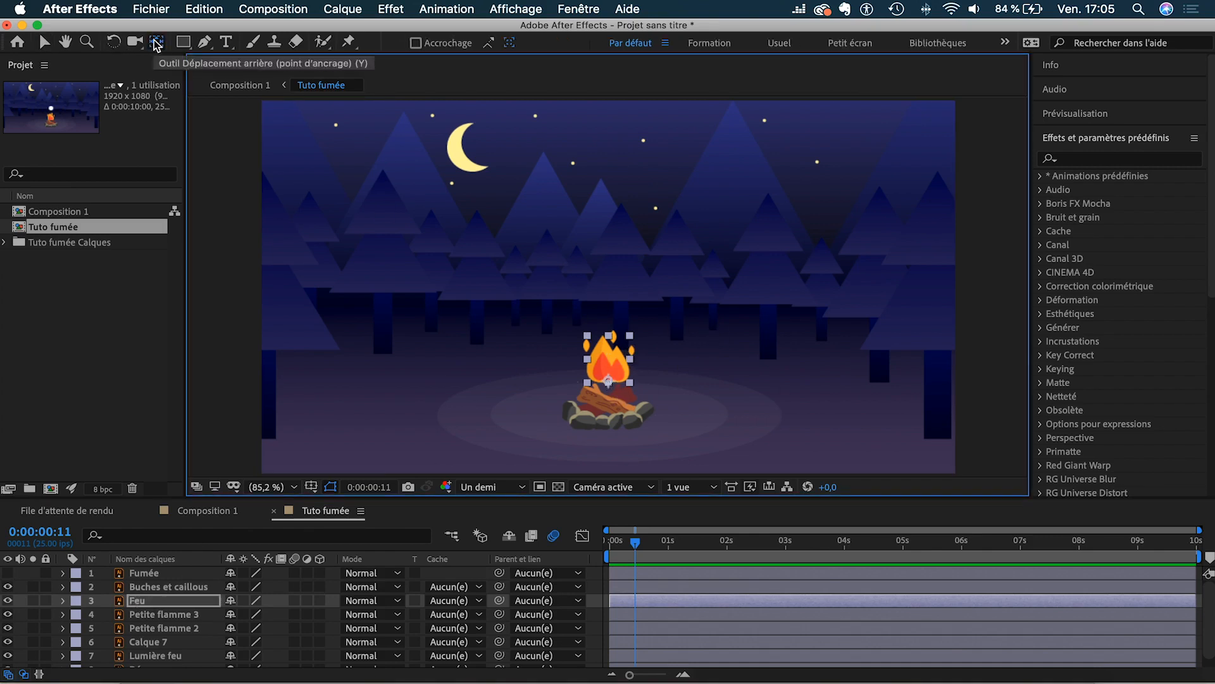
- Keyframe the Feu layer's scale at 79% on frame 0, 100% on frame 10 and 79% on frame 20
key(s)
key(Home)
click(106, 614)
key(equal)
key(equal)
drag(610, 615, 704, 617)
drag(272, 615, 260, 615)
drag(610, 543, 665, 543)
key(super+c)
key(super+v)
- Apply Easy Ease to Feu's three scale keyframes, check their curve in the graph editor and preview the flame
click(582, 535)
drag(812, 569, 603, 647)
key(F9)
key(Home)
drag(759, 531, 731, 530)
click(583, 535)
key(space)
key(space)
click(582, 535)
click(726, 571)
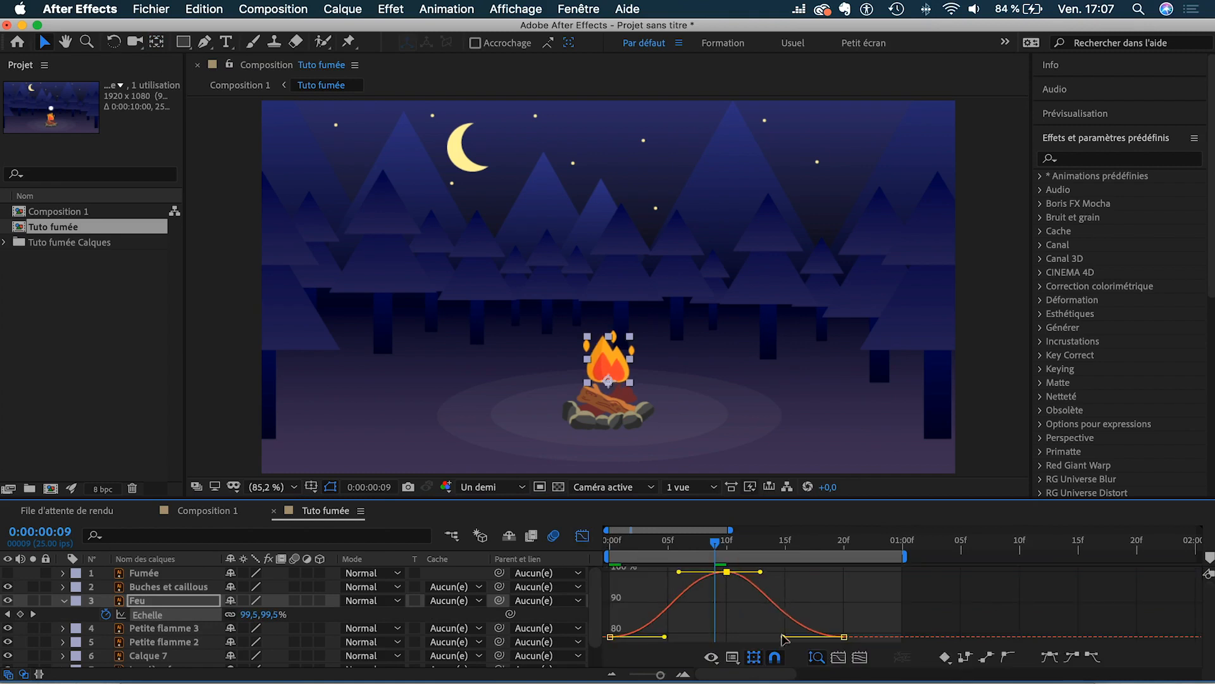
click(582, 536)
click(610, 545)
key(space)
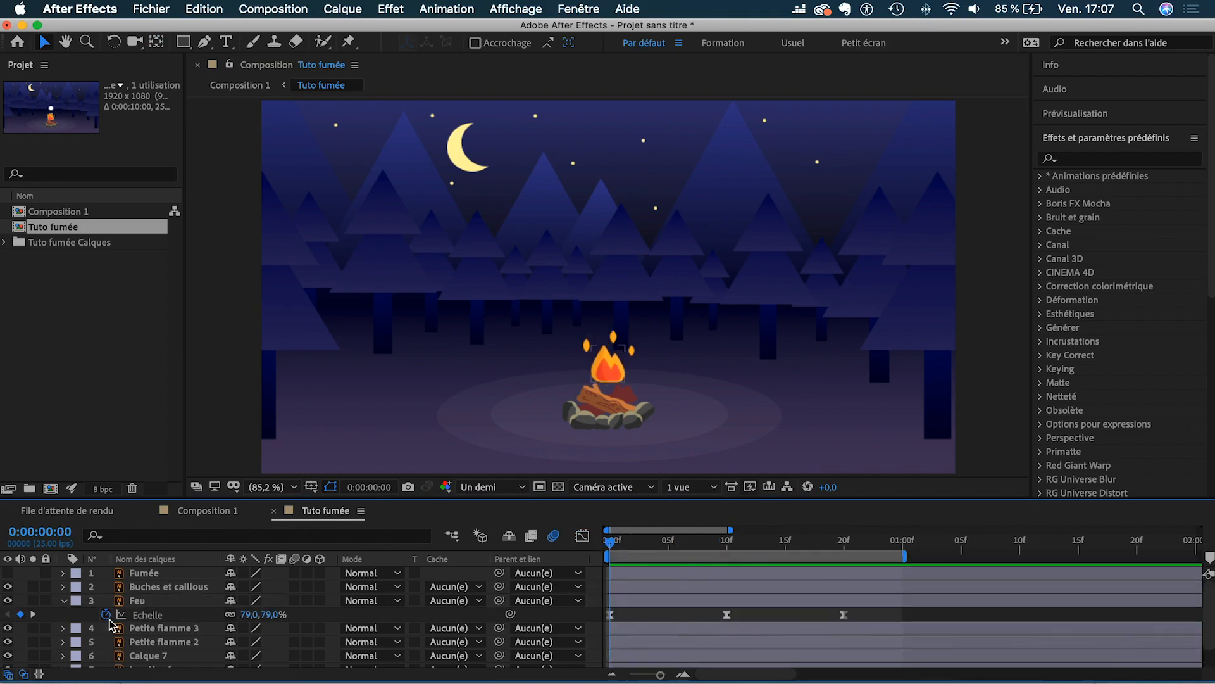
- Add the expression loopOut("cycle") to the Feu layer's scale
alt+click(106, 614)
click(288, 627)
mouse_move(355, 620)
click(598, 498)
drag(747, 624, 704, 624)
key(BackSpace)
drag(856, 625, 747, 626)
key(BackSpace)
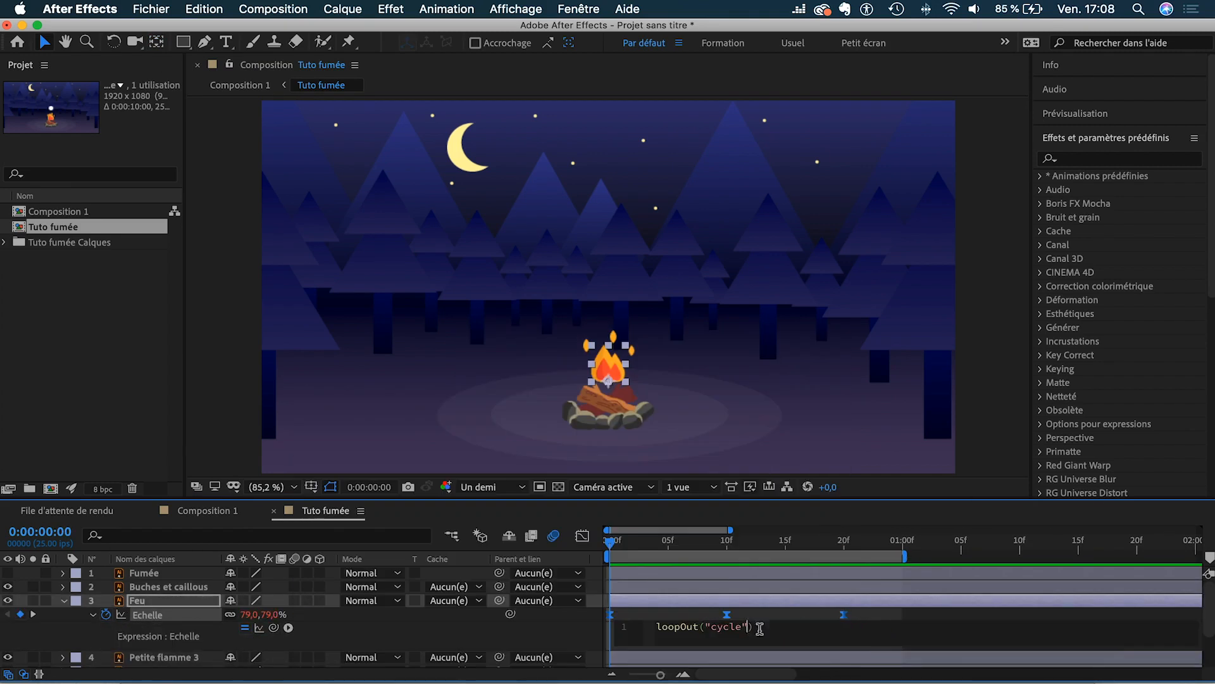
click(782, 617)
- Extend the work area to just past 3 seconds and return to the first frame
drag(731, 530, 832, 530)
drag(767, 557, 1095, 557)
drag(654, 542, 581, 554)
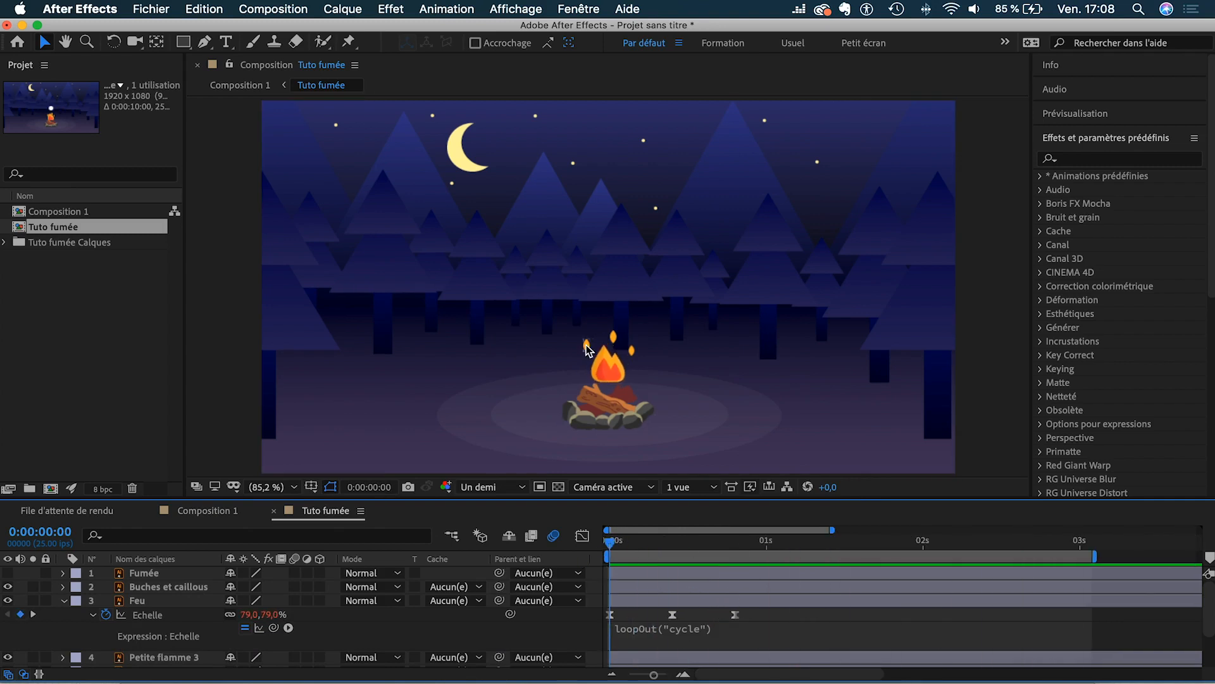
- Keyframe the position of the three small flames at 0 s and at 1 s, raising them above the fire at 1 s
click(587, 346)
shift+click(613, 337)
shift+click(632, 351)
scroll(157, 633, down, 3)
key(alt+shift+p)
click(765, 541)
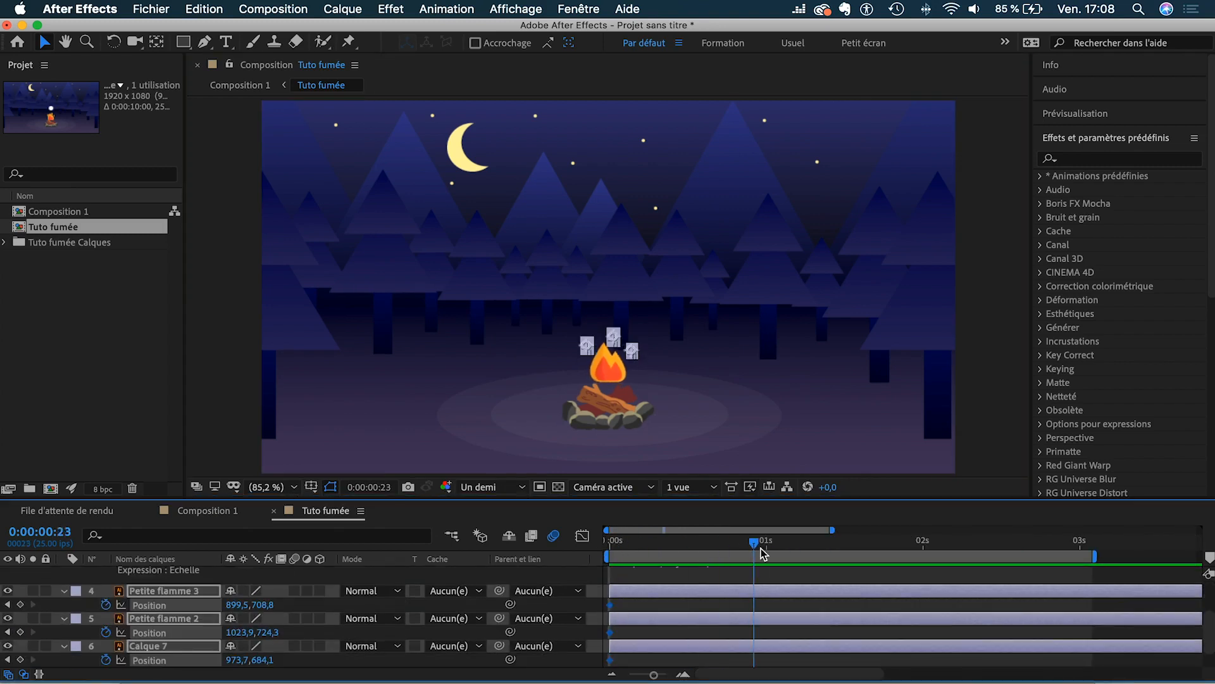
drag(614, 351, 615, 305)
click(746, 621)
- Keyframe the three small flames' scale to 0% at 0 s and 1 s, with full size about halfway, and preview
click(166, 591)
shift+click(166, 646)
key(alt+shift+s)
drag(766, 604, 684, 606)
click(283, 605)
text(0)
click(757, 605)
drag(766, 542, 607, 544)
click(166, 591)
shift+click(145, 645)
click(283, 632)
key(space)
key(space)
- Separate the position dimensions of the three small flames and ease their position keyframes in the graph editor
key(u)
shift+click(179, 605)
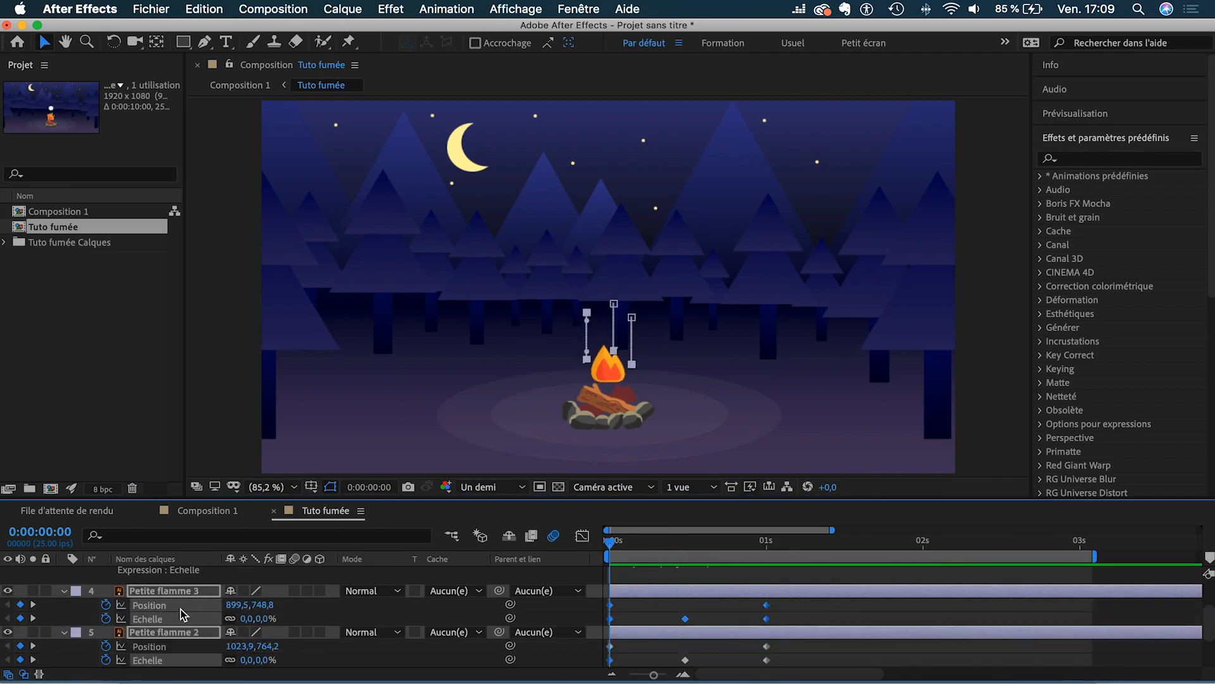
scroll(174, 613, down, 3)
shift+click(156, 646)
click(582, 535)
click(152, 647)
shift+click(161, 604)
scroll(161, 602, up, 2)
shift+click(152, 591)
click(902, 657)
drag(777, 601, 603, 643)
click(1049, 656)
- Apply Easy Ease to the three small flames' scale keyframes and preview the result
click(152, 619)
scroll(152, 618, down, 6)
shift+click(152, 646)
drag(780, 569, 603, 642)
key(F9)
key(space)
click(582, 535)
- Stagger the small flames by starting Petite flamme 3 at about 0.4 s and Calque 7 at about 0.7 s, and preview
click(665, 623)
scroll(712, 633, up, 5)
drag(664, 609, 712, 618)
scroll(712, 618, down, 1)
key(space)
key(space)
drag(661, 659, 701, 660)
scroll(671, 620, up, 2)
drag(660, 577, 681, 577)
click(610, 546)
key(space)
- Copy Feu's loopOut("cycle") expression and paste it onto Petite flamme 3's Y position
click(617, 543)
scroll(671, 601, up, 5)
click(692, 589)
scroll(443, 626, down, 1)
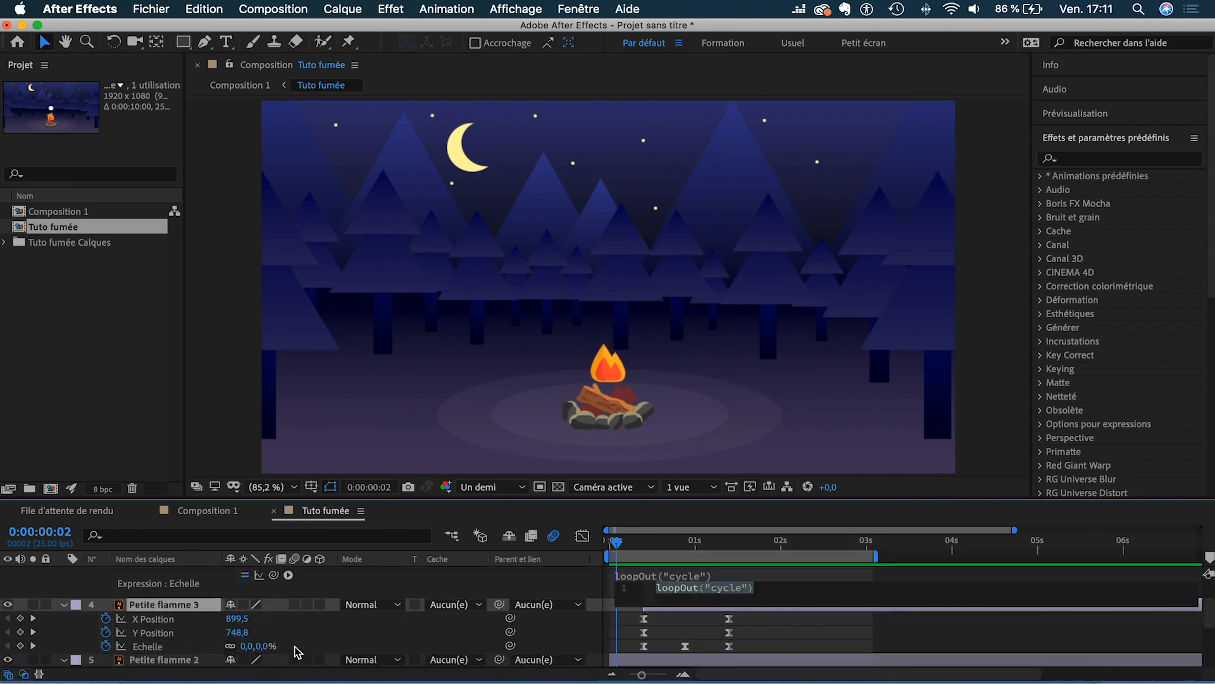
alt+click(105, 632)
scroll(538, 646, down, 2)
key(super+v)
- Paste the loopOut("cycle") expression onto the remaining animated properties of the small flame layers
scroll(538, 636, down, 4)
alt+click(106, 633)
key(super+v)
scroll(217, 603, down, 6)
alt+click(106, 606)
key(super+v)
scroll(108, 639, up, 4)
alt+click(105, 618)
key(super+v)
scroll(316, 624, up, 2)
- Return to the first frame and collapse the properties of Feu, Petite flamme 3, Petite flamme 2 and Calque 7
drag(616, 542, 587, 541)
scroll(670, 585, up, 5)
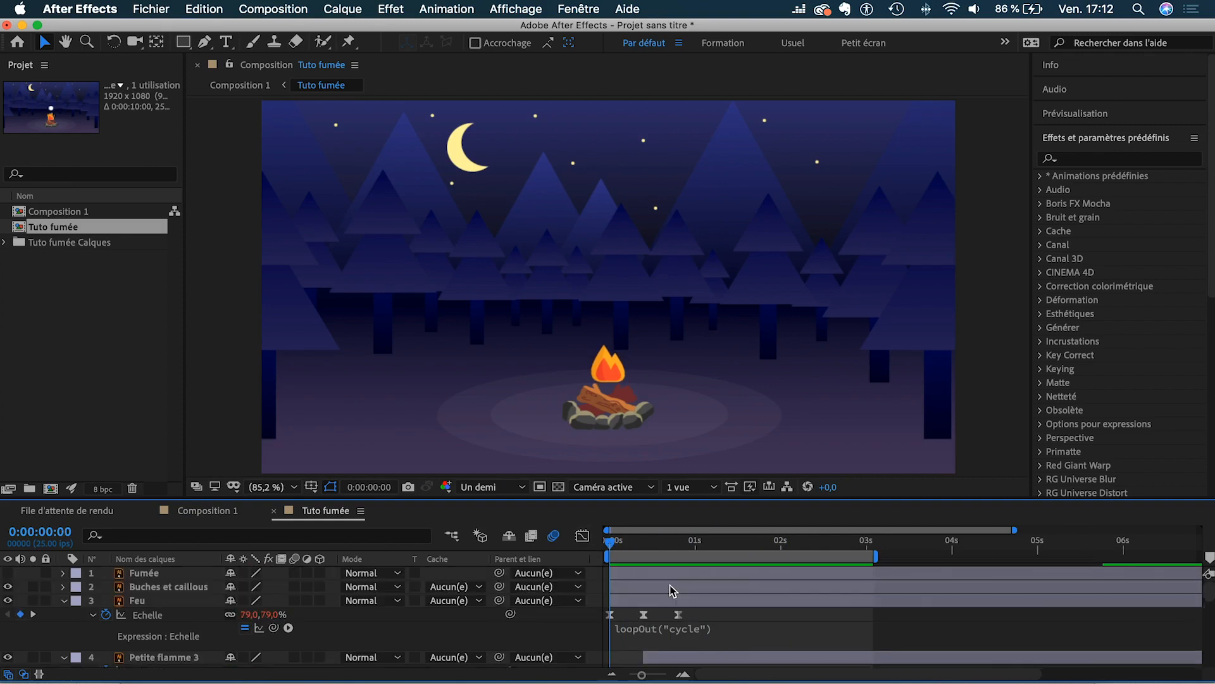
click(64, 600)
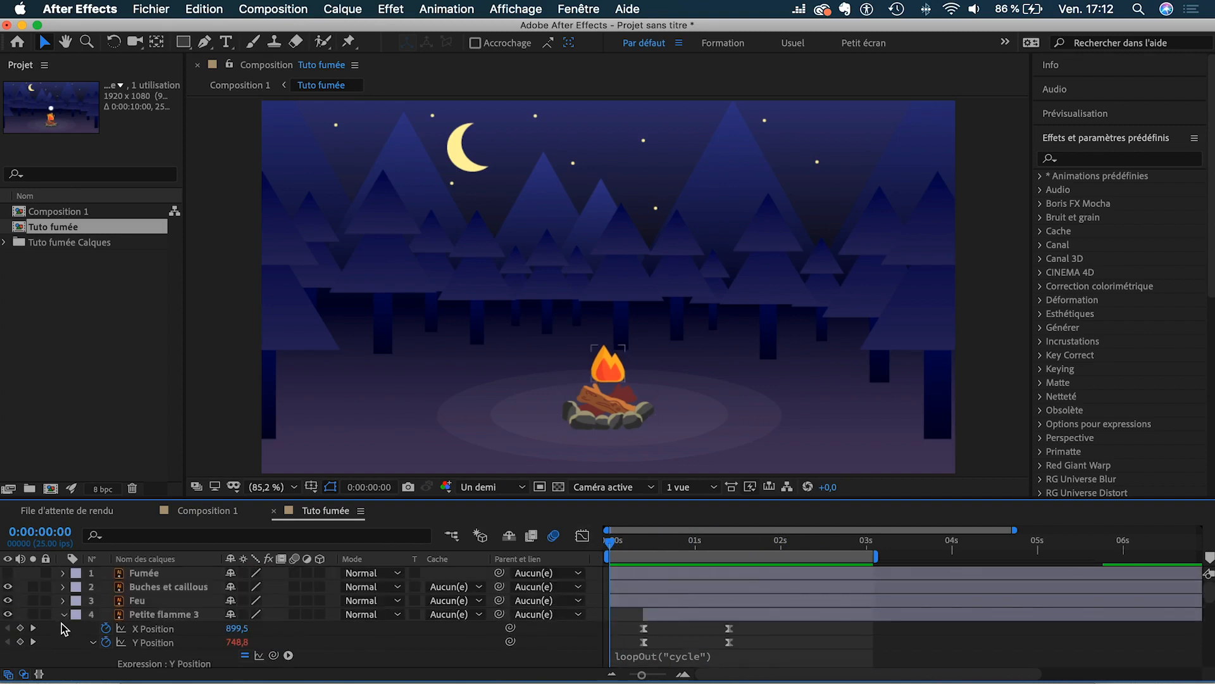
click(62, 615)
click(63, 628)
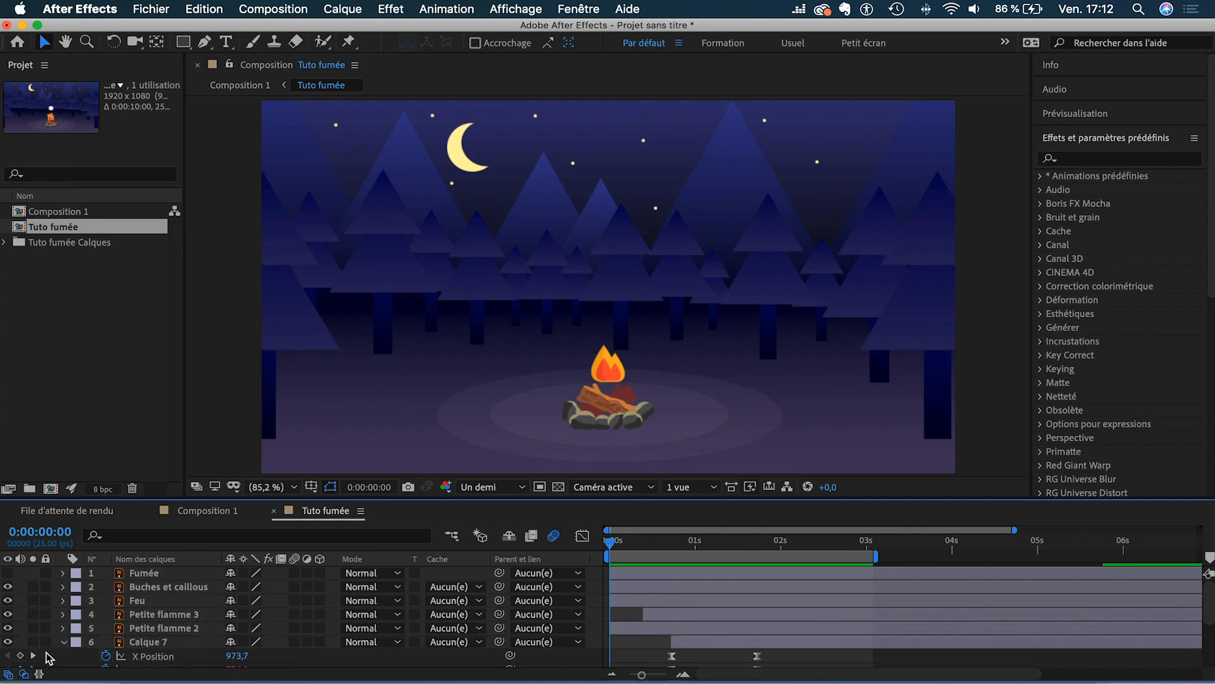
click(63, 642)
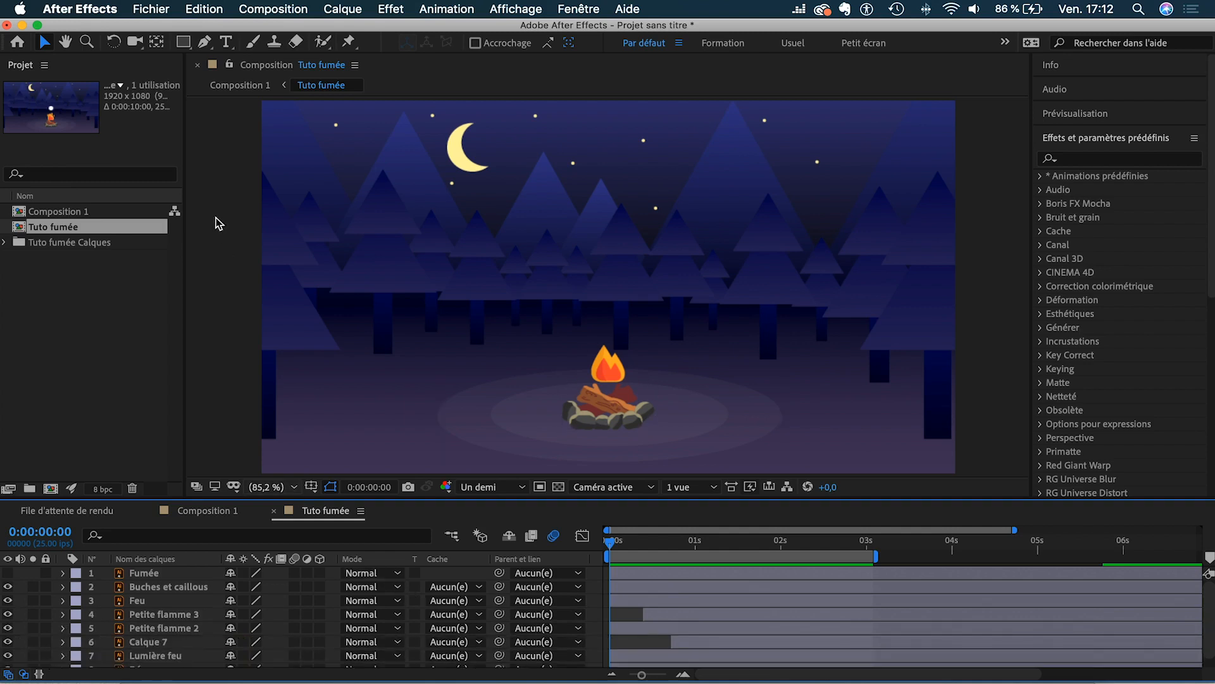
- Draw a white inverted triangle with the Pen tool from the frame's top edge to the flame, and narrow its upper end
click(205, 41)
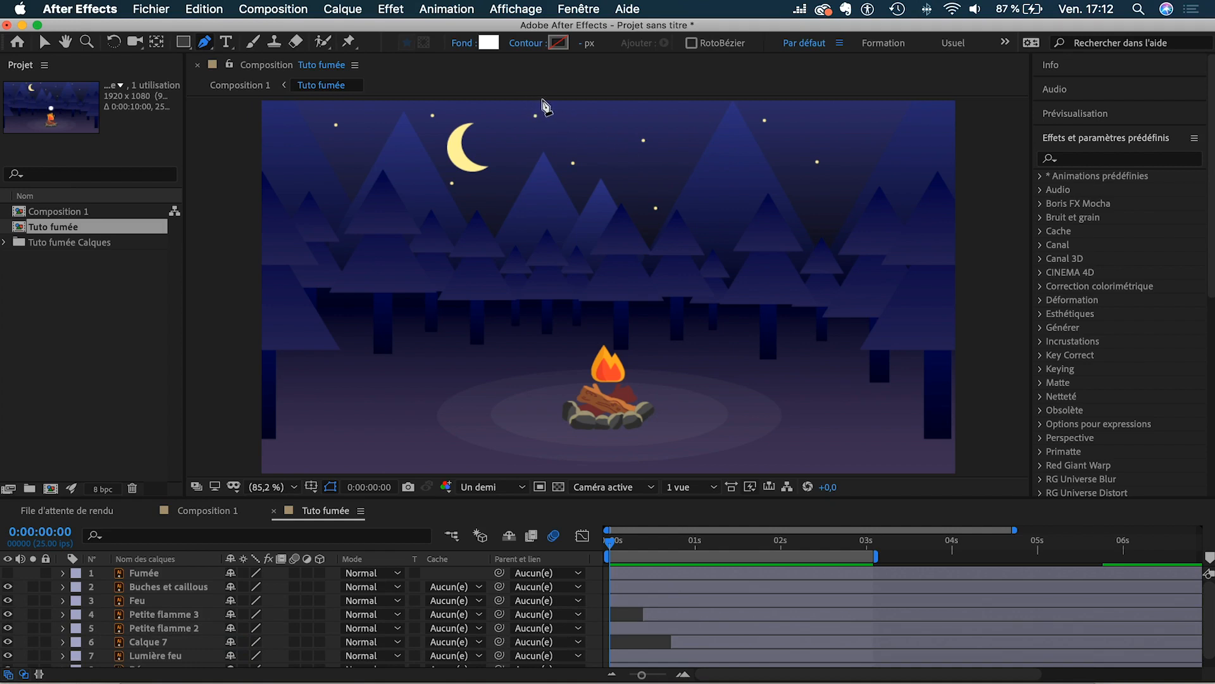
click(542, 100)
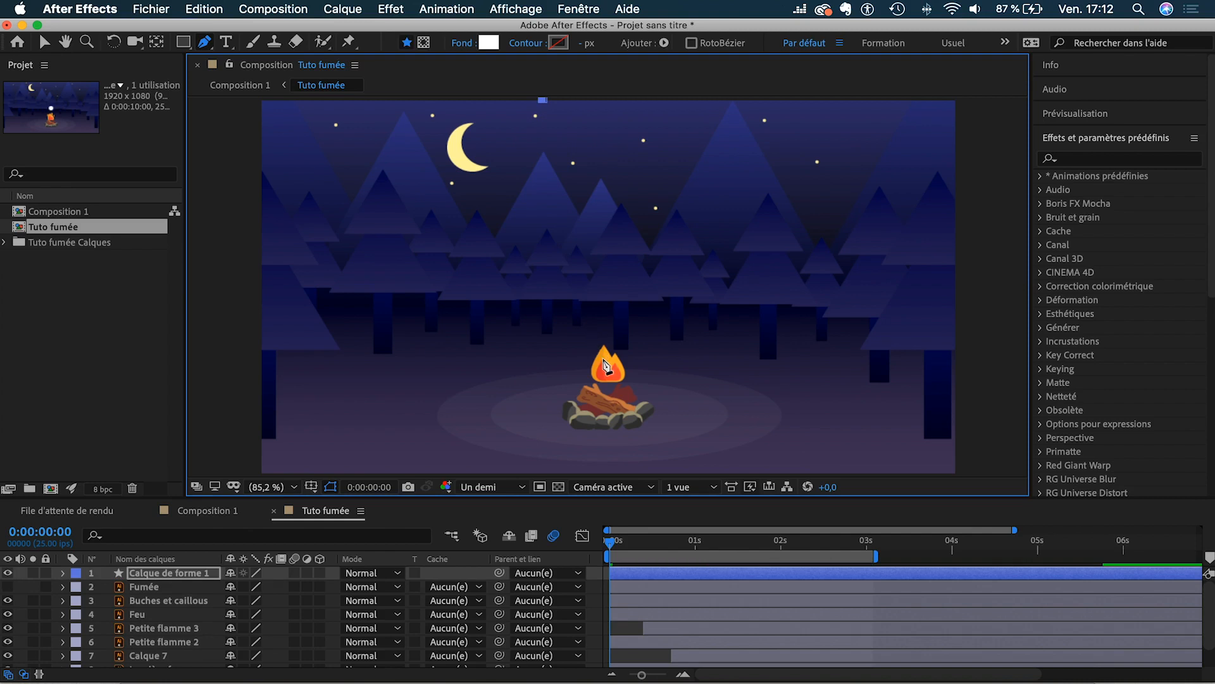
click(607, 369)
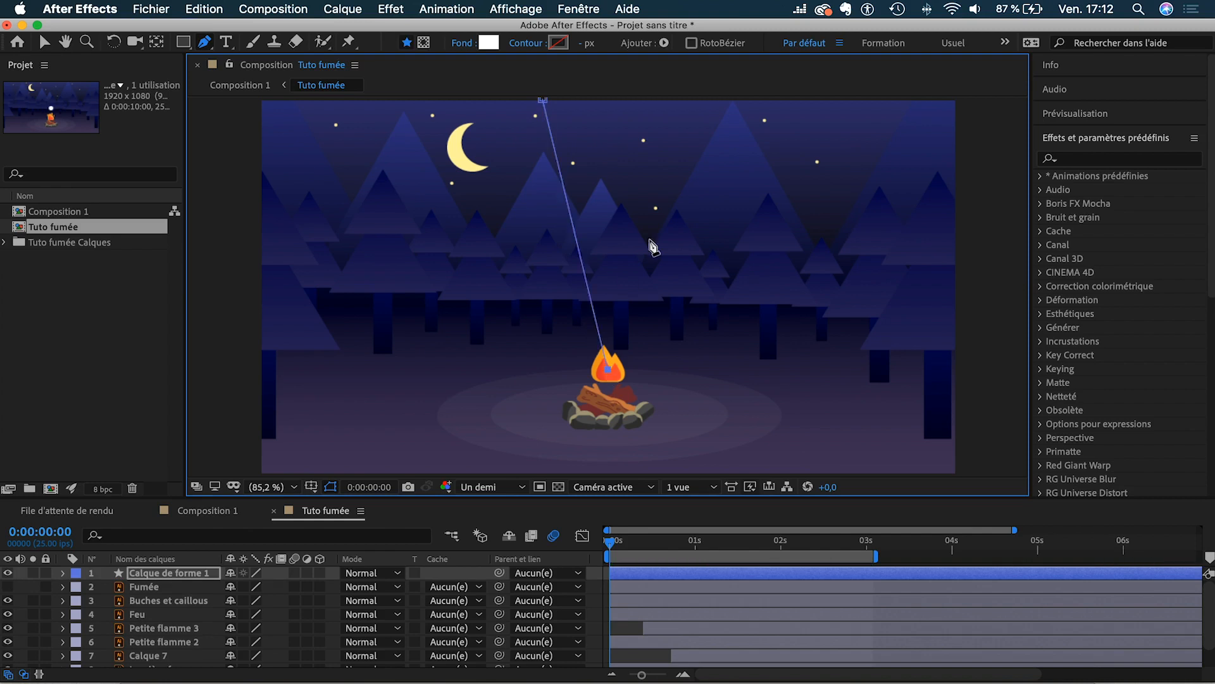
click(653, 100)
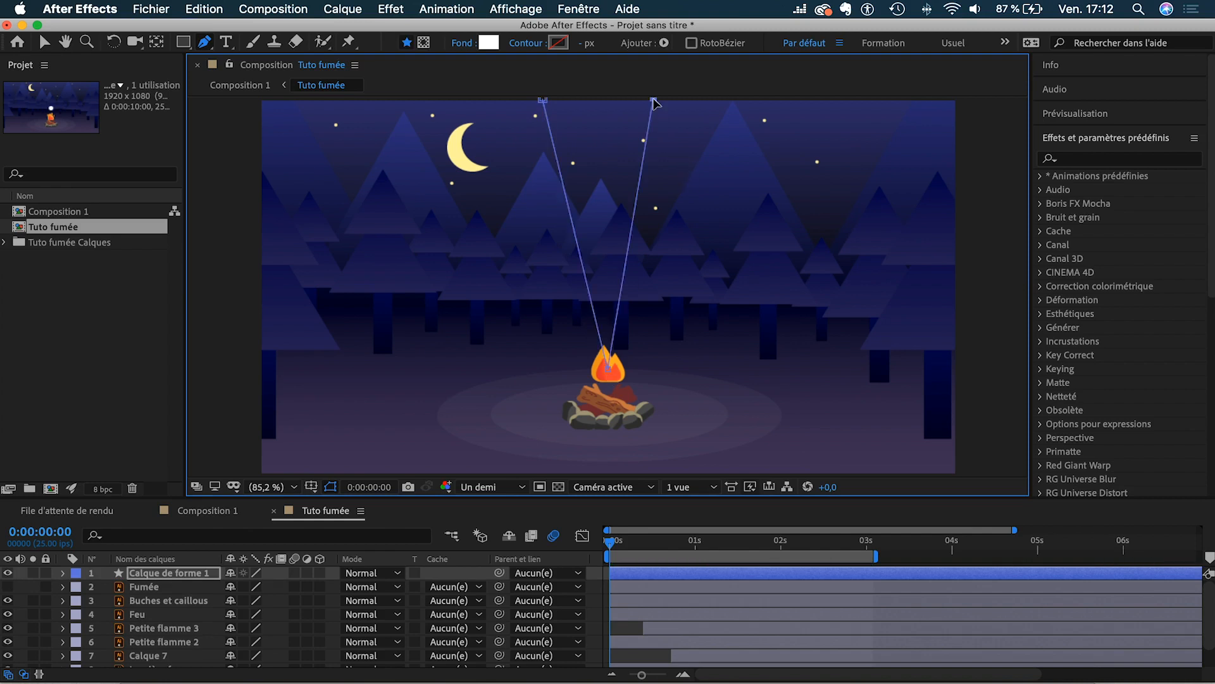
click(543, 100)
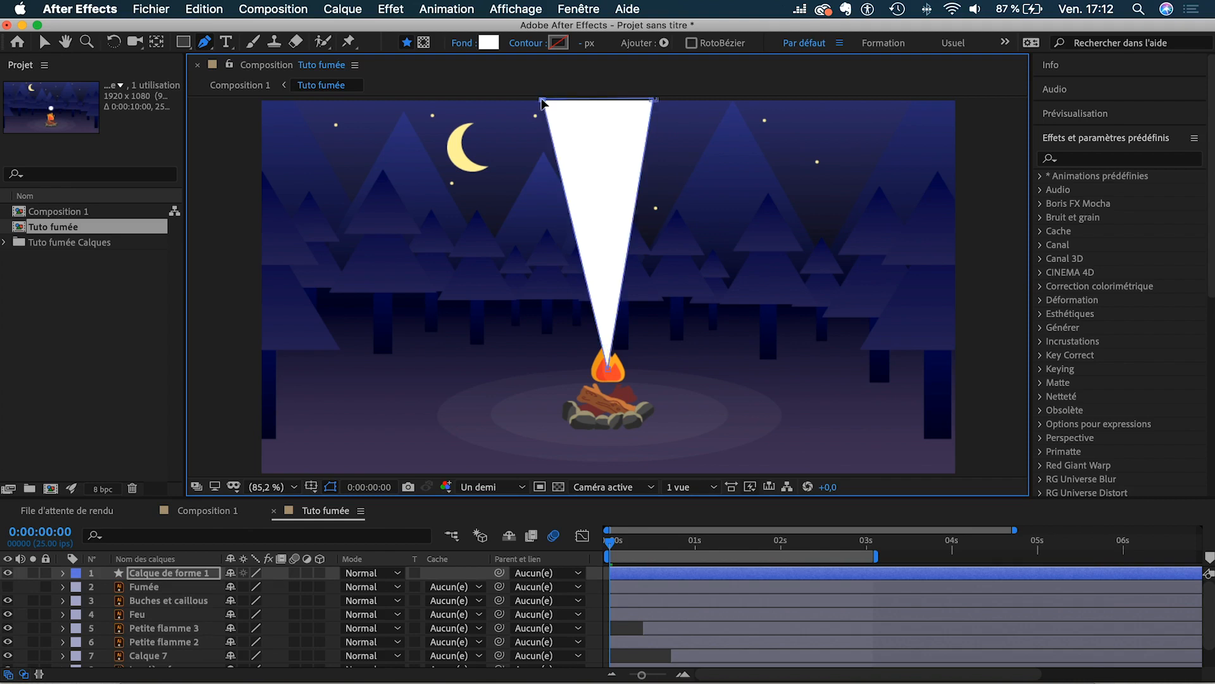
click(44, 42)
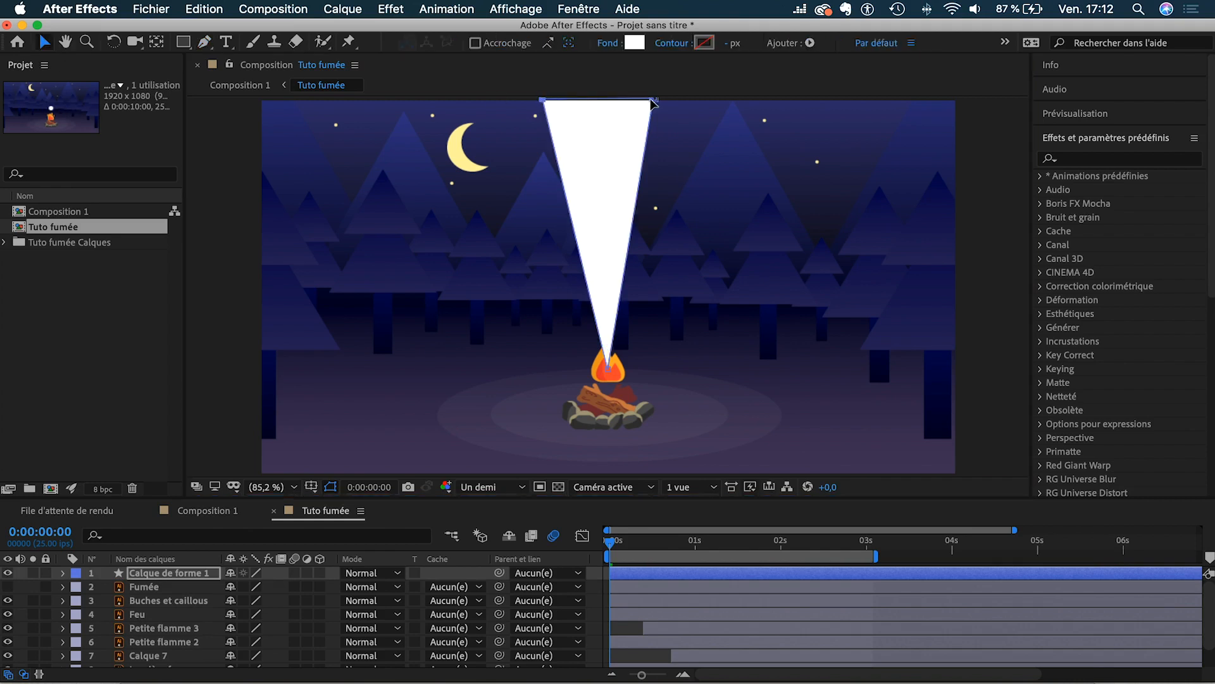
drag(549, 101, 561, 101)
click(583, 135)
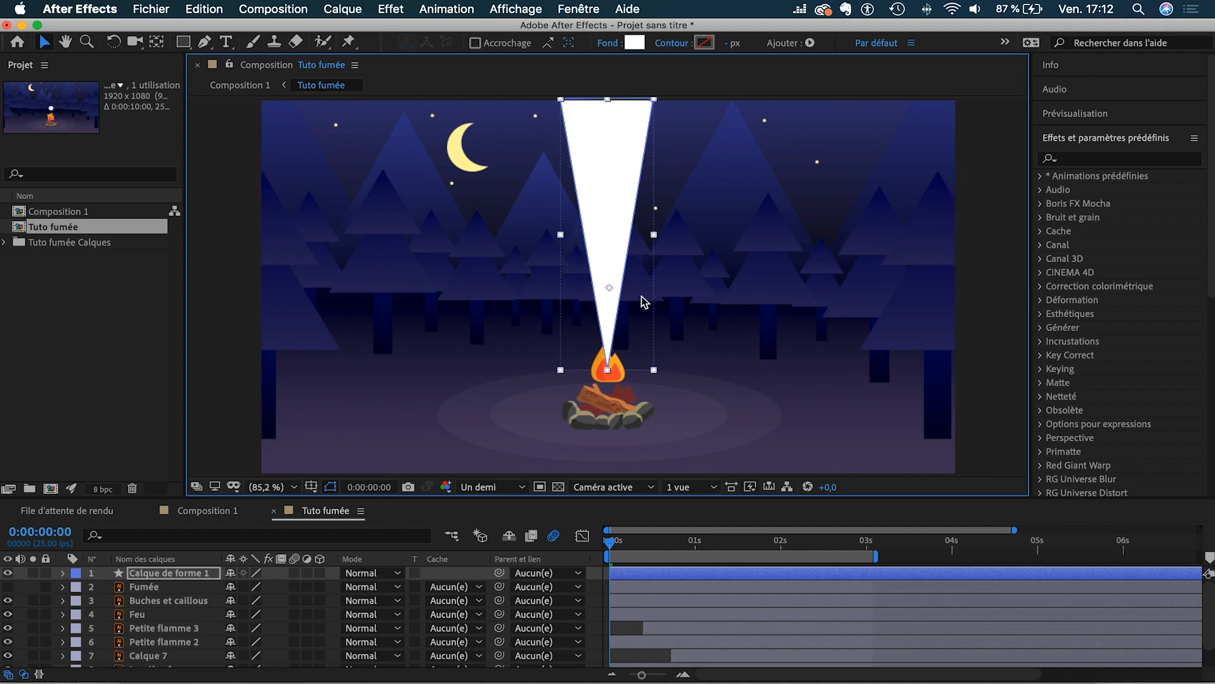
- Set the triangle shape layer's opacity to 40% and apply the Onde progressive effect to it
key(t)
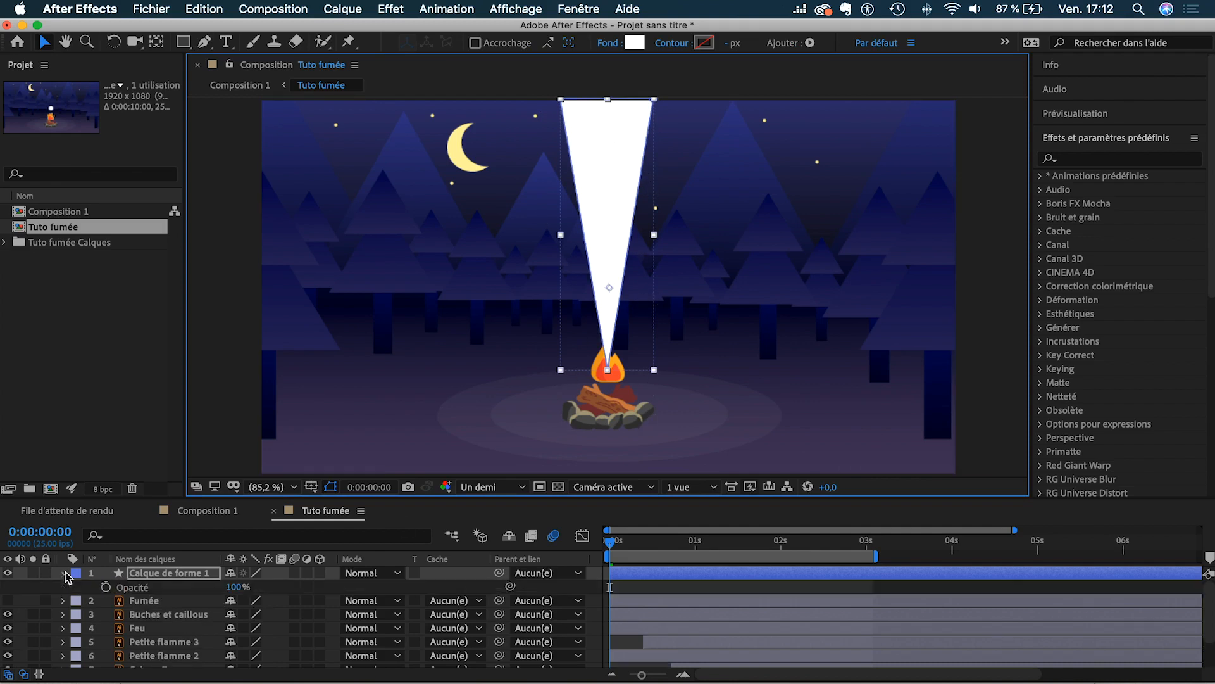
drag(232, 589, 181, 588)
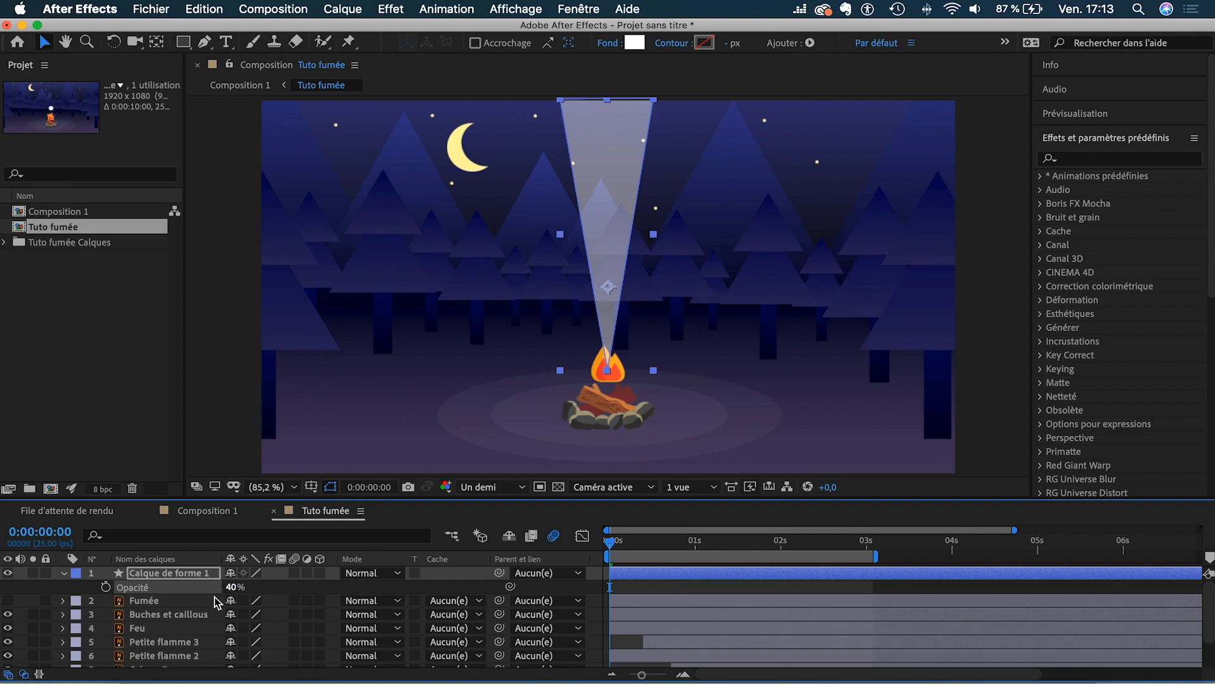
click(162, 577)
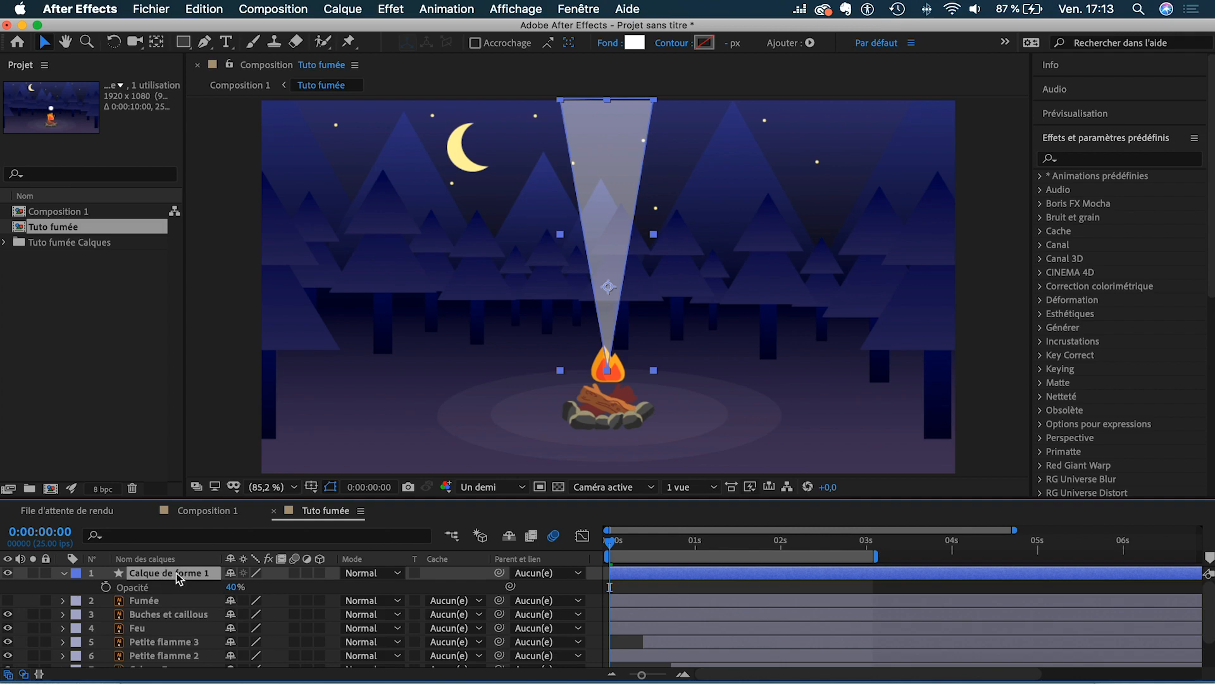
click(1107, 158)
text(onde)
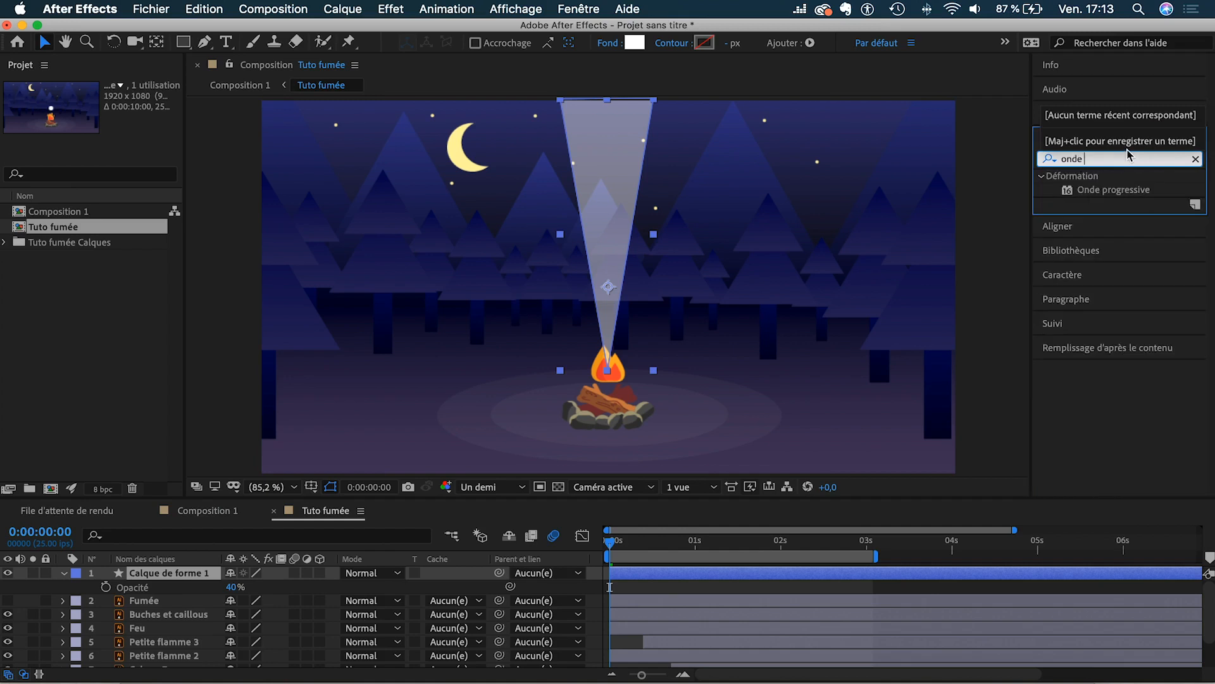
double_click(1115, 190)
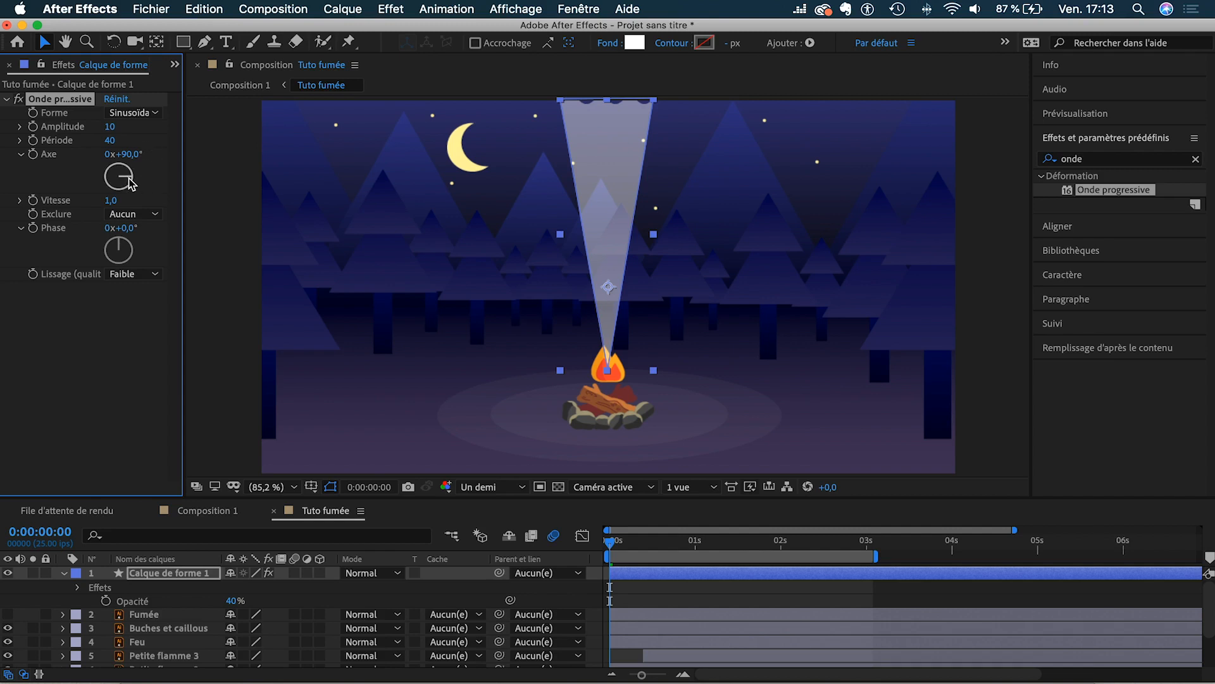
- Set the Onde progressive effect's axis to 0°, amplitude to 15 and period to 110
drag(132, 181, 123, 159)
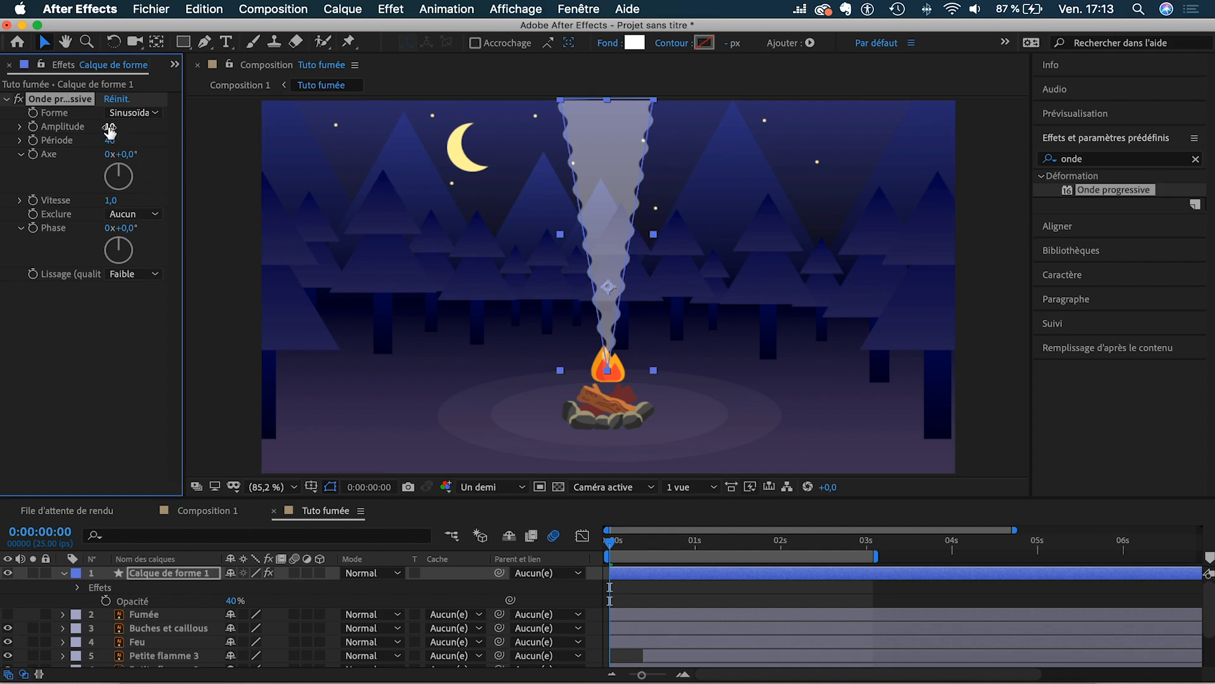
drag(111, 126, 118, 126)
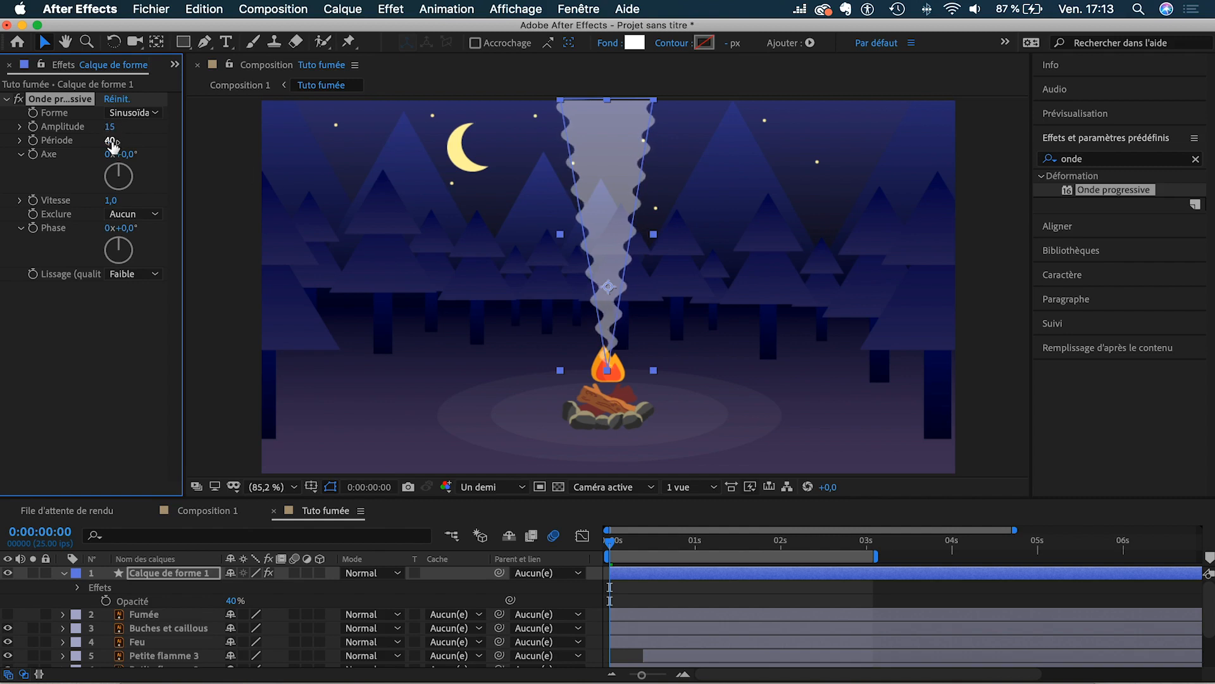
drag(111, 142, 784, 214)
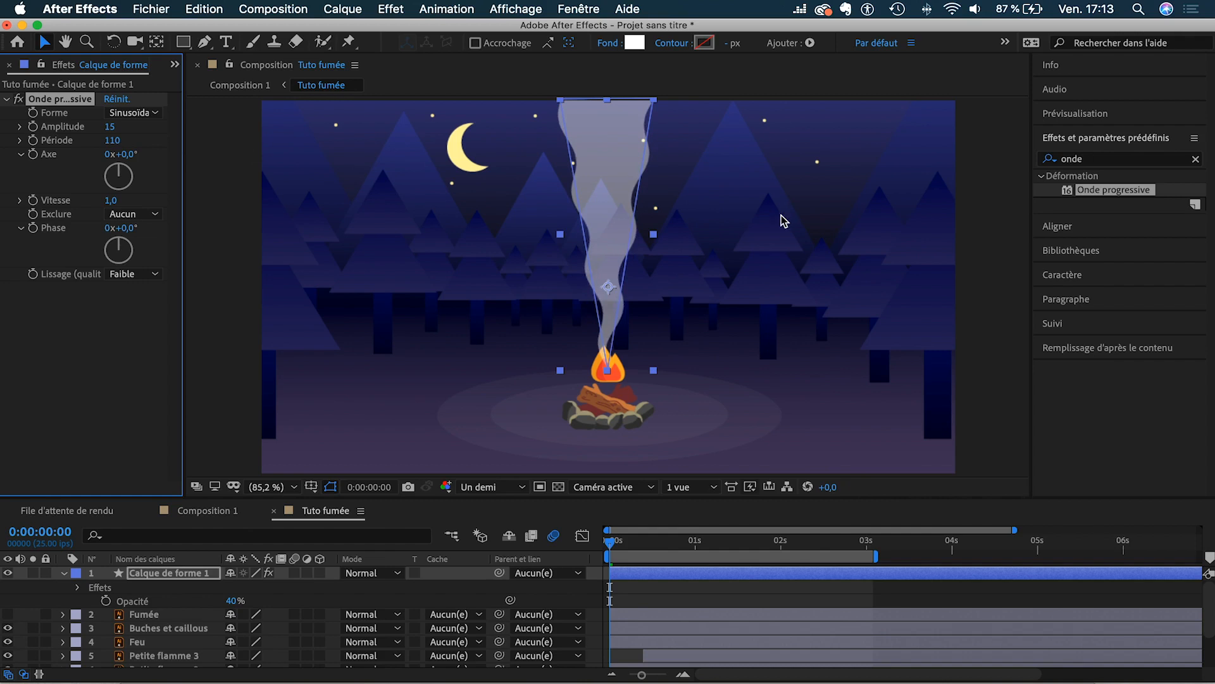
- Preview the waving smoke and move the smoke shape layer below the Feu layer in the stack
click(152, 217)
click(152, 217)
key(space)
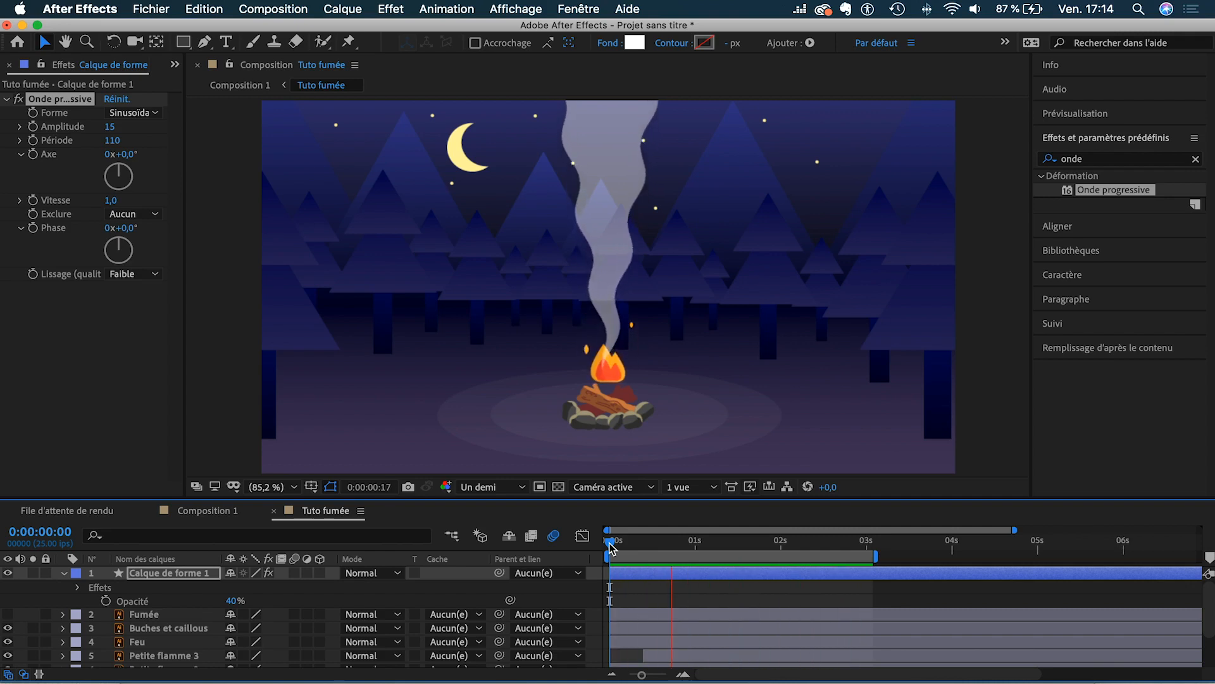
drag(611, 548, 682, 547)
click(172, 572)
drag(176, 613, 179, 649)
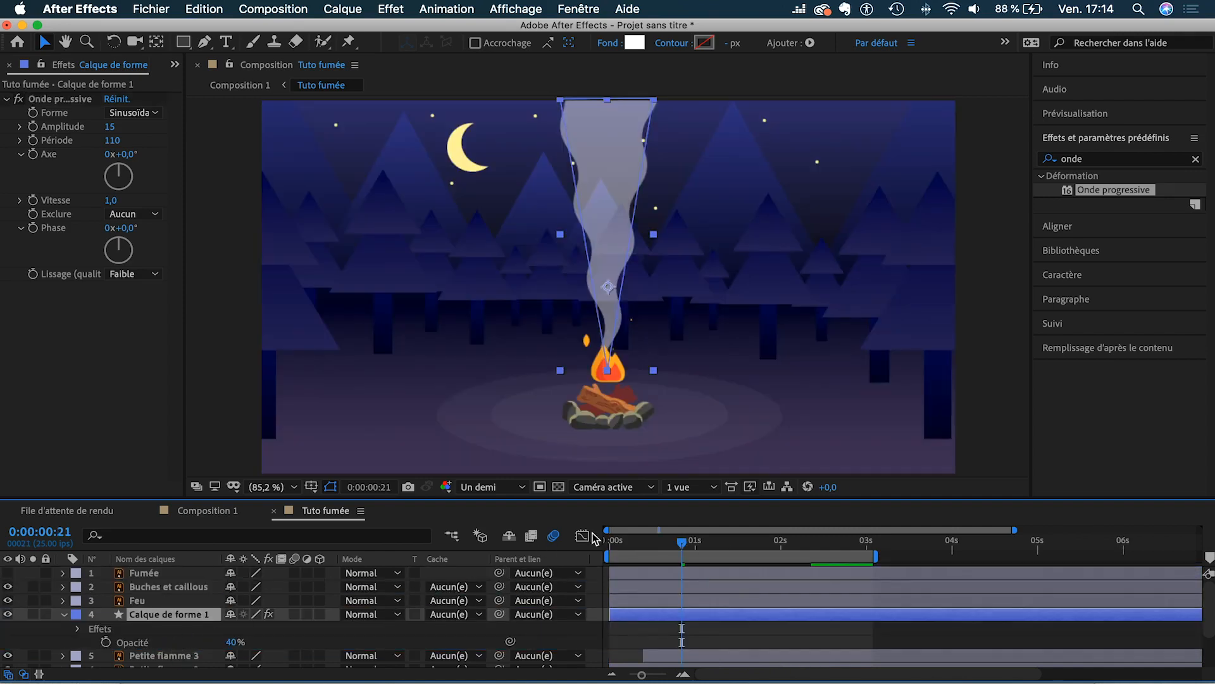
- Shorten the work area to end just past 2 seconds and preview the animation
click(624, 543)
drag(877, 556, 803, 556)
key(space)
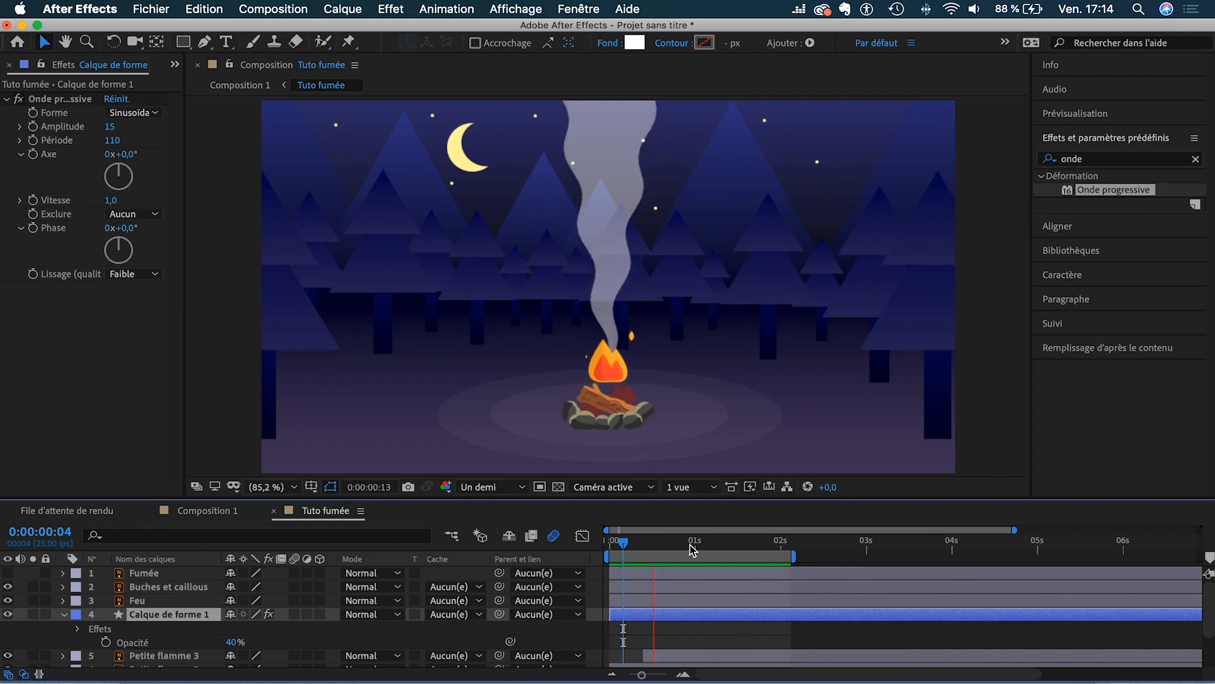
- Set the Onde progressive effect's amplitude to 28 on the smoke shape layer and preview the animation
click(667, 544)
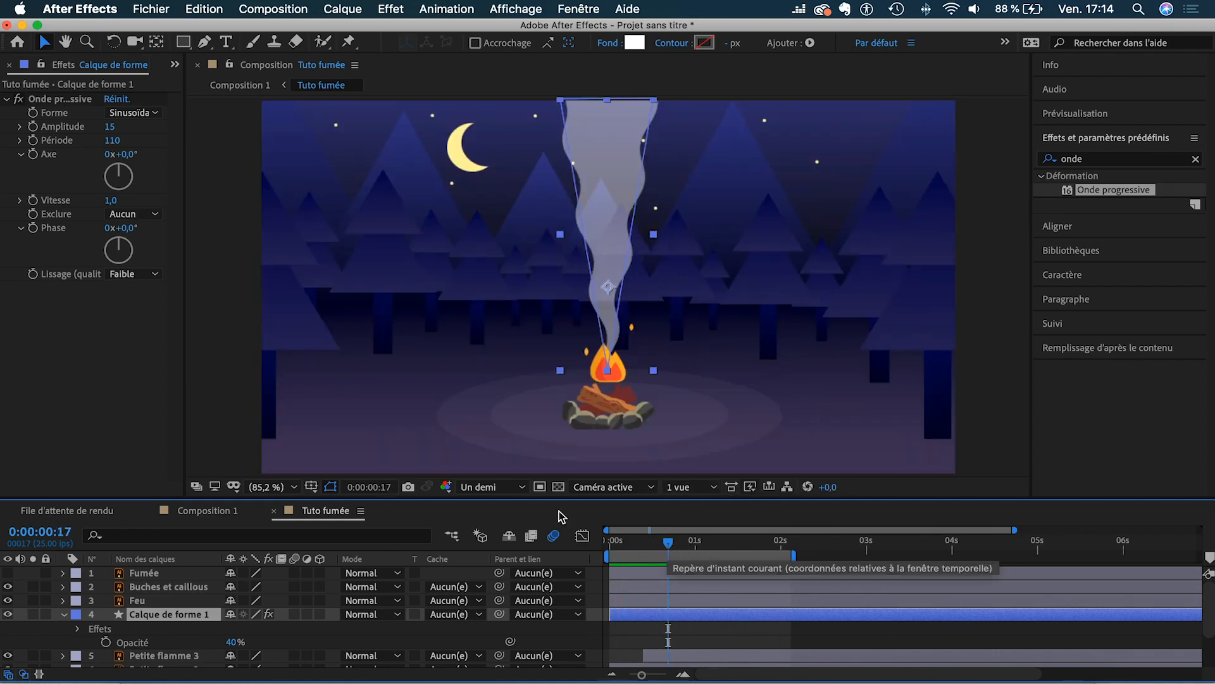
drag(111, 129, 125, 126)
click(624, 543)
key(space)
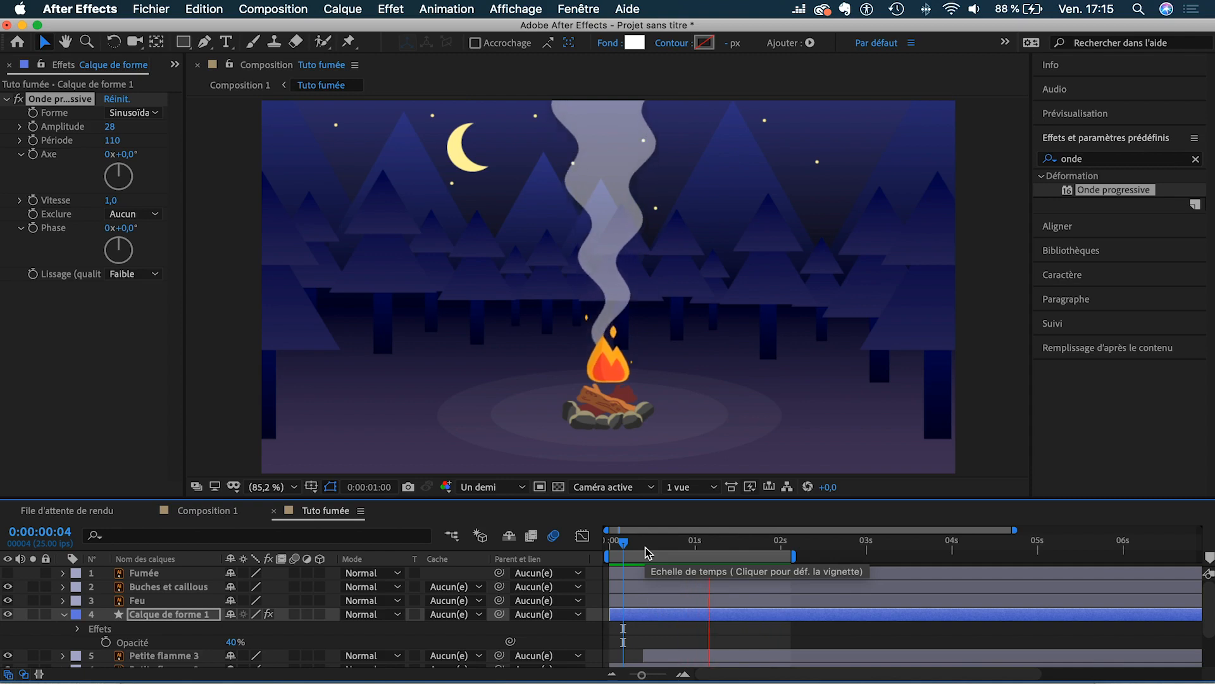
key(space)
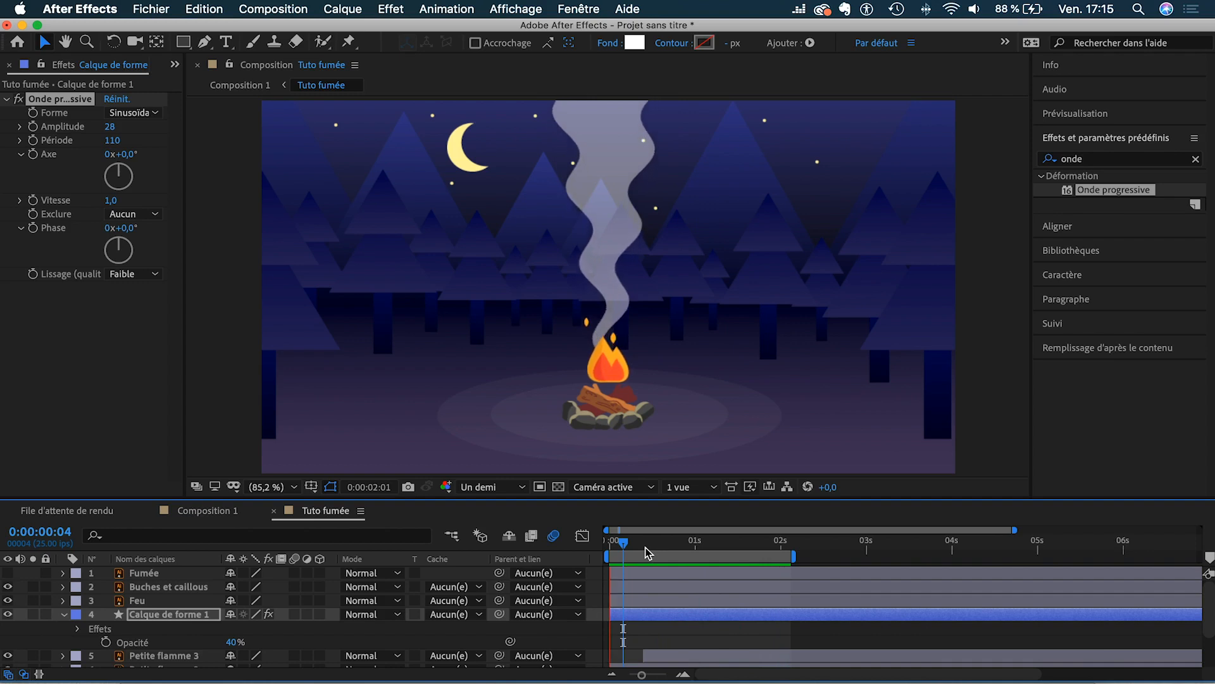
- Delete the smoke shape layer Calque de forme 1 and make the hidden Fumée layer visible
click(163, 616)
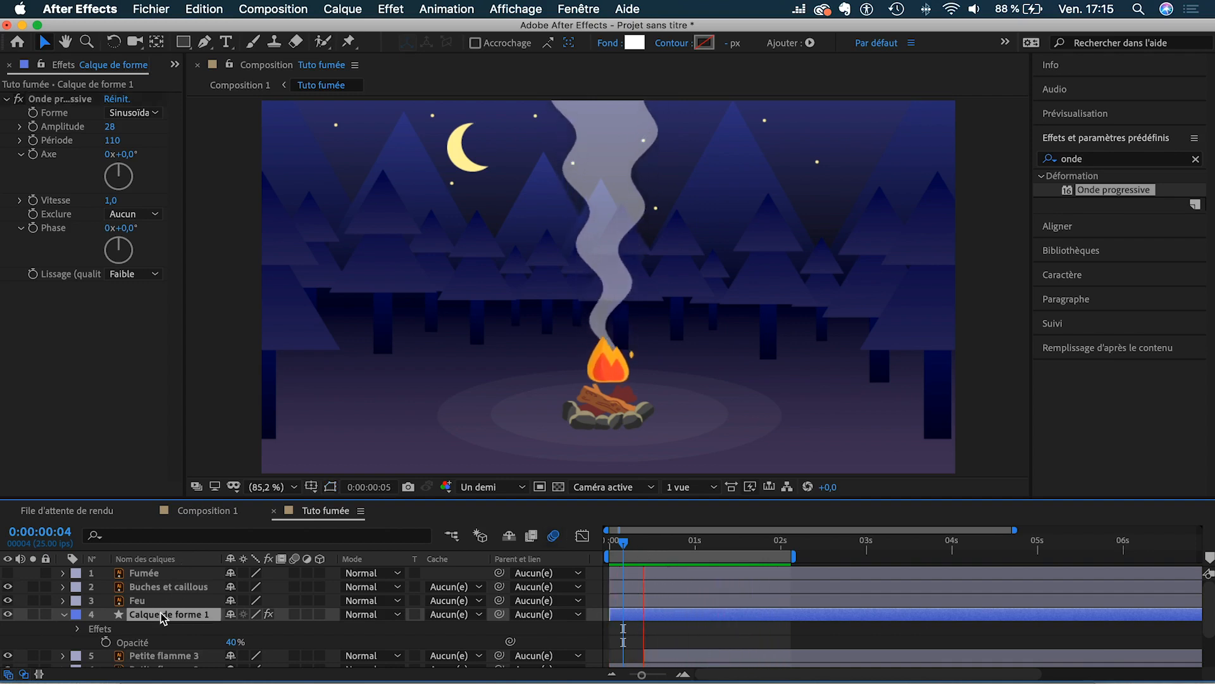
key(Delete)
mouse_move(626, 545)
mouse_down()
mouse_move(670, 546)
mouse_move(644, 546)
mouse_up()
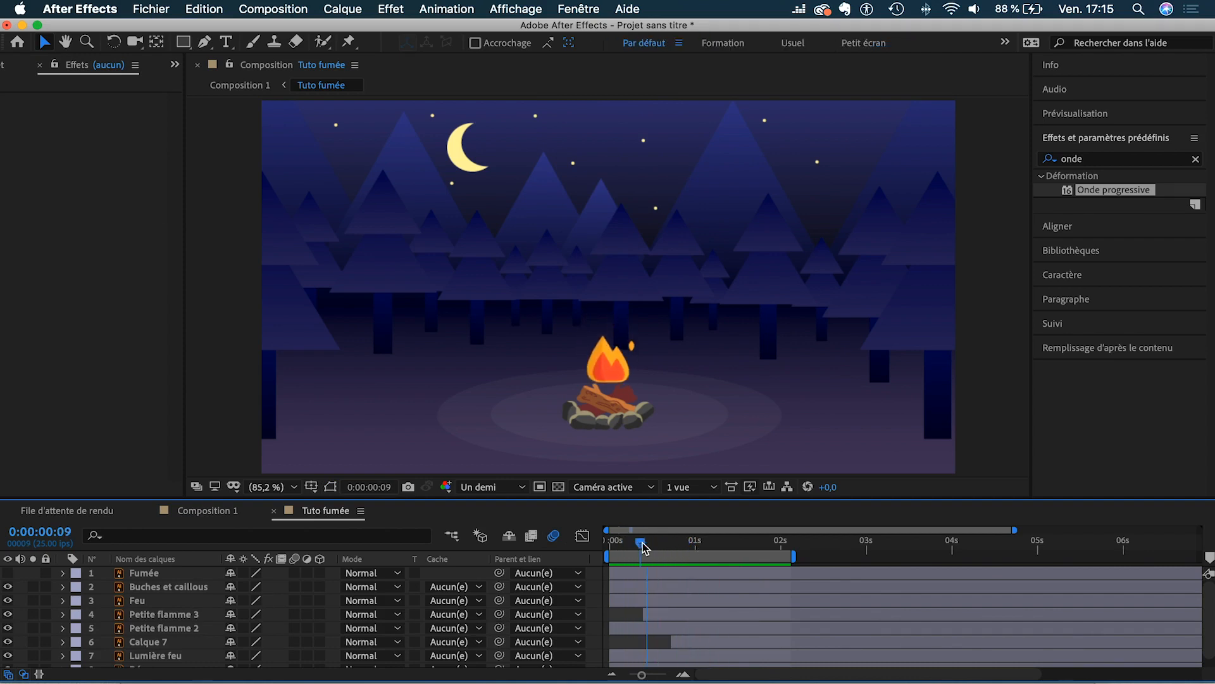
click(8, 572)
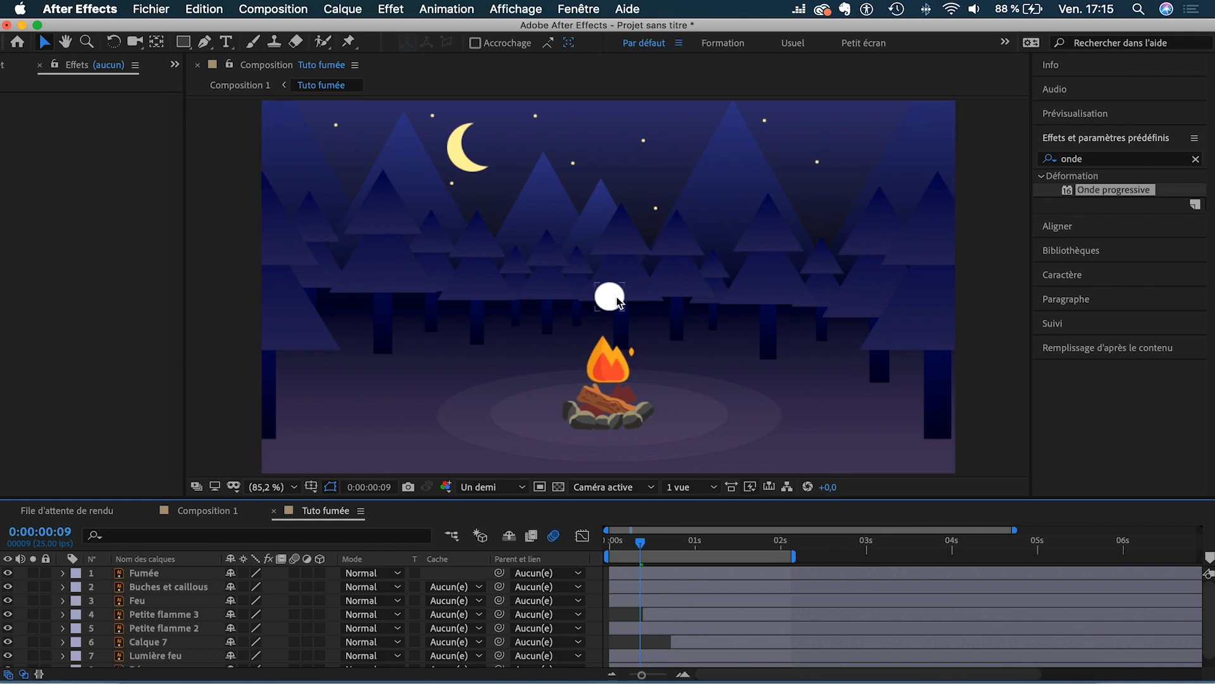
click(1196, 159)
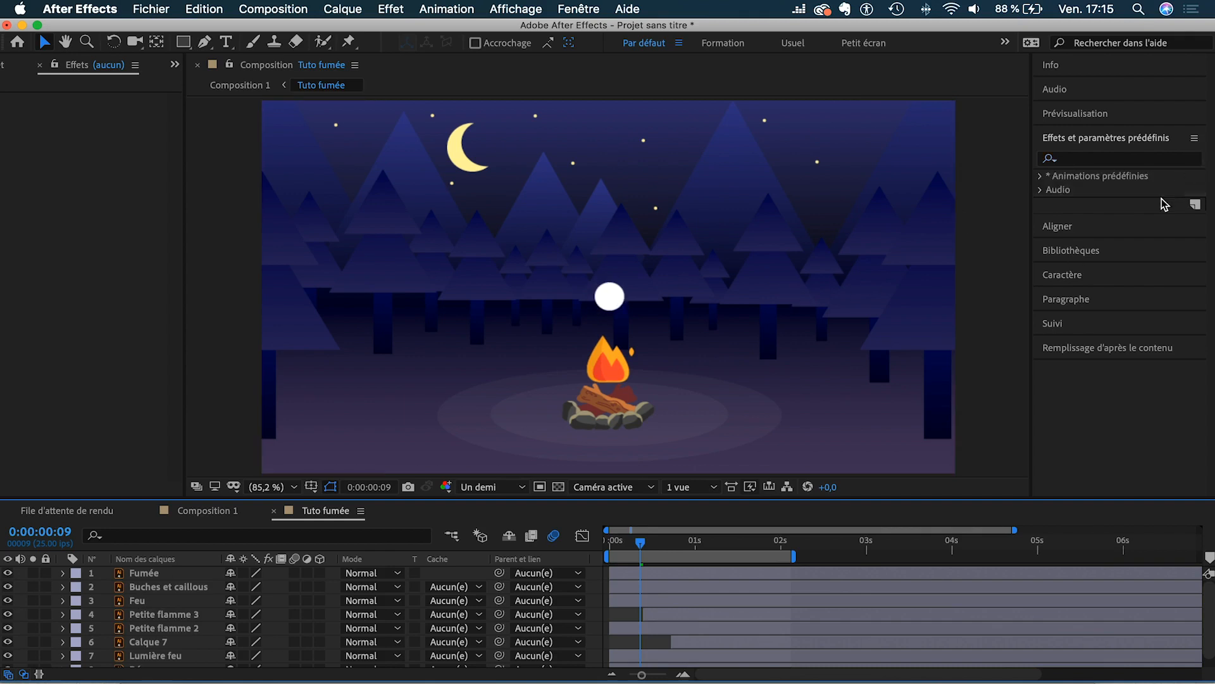
- Start Position keyframes for Fumée on the first frame, placing the white circle over the flame at about 959, 715
click(611, 297)
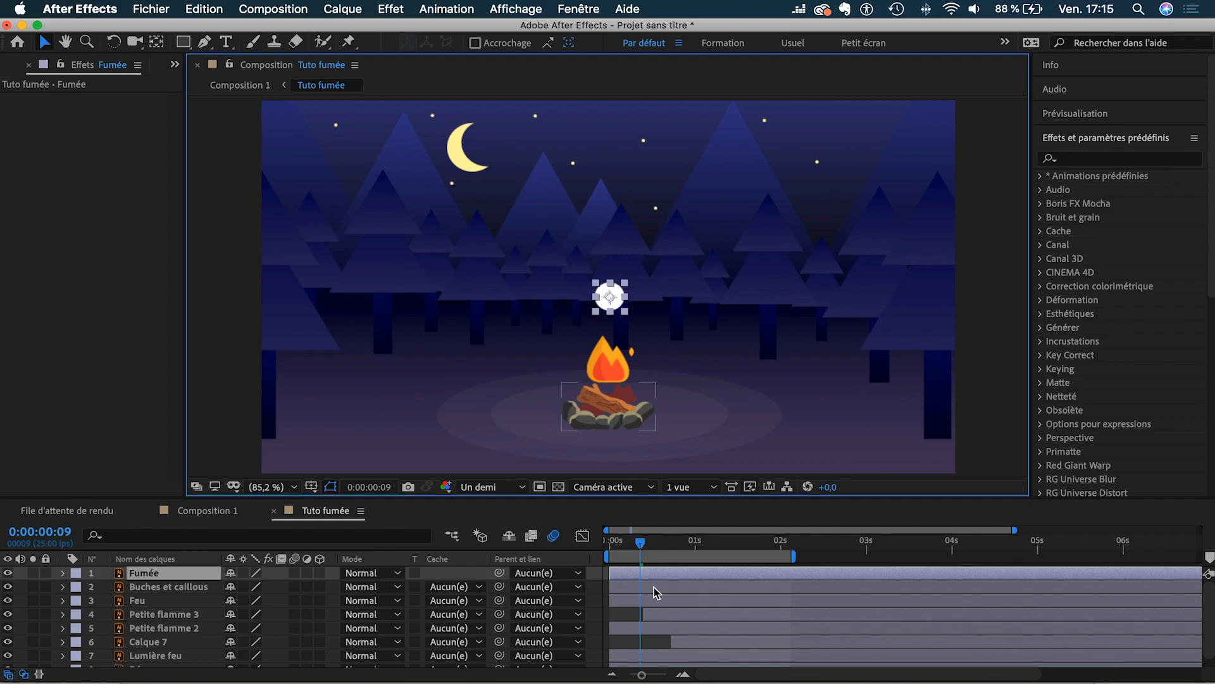
key(equal)
drag(632, 542, 608, 545)
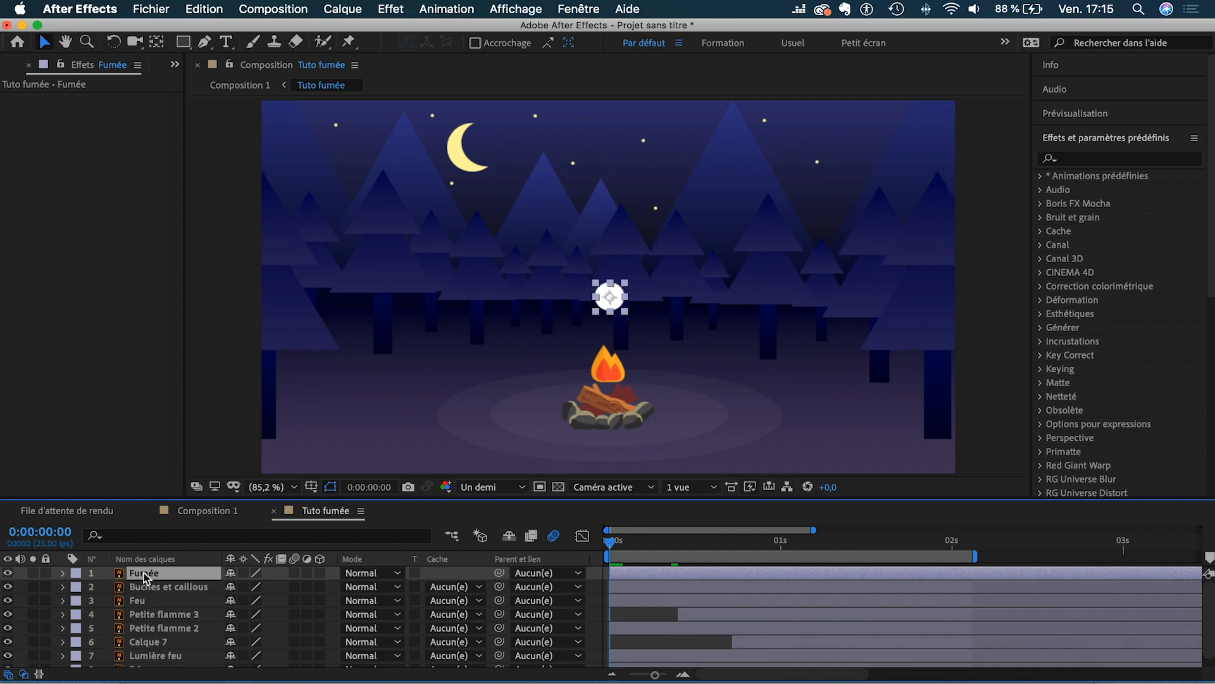
key(p)
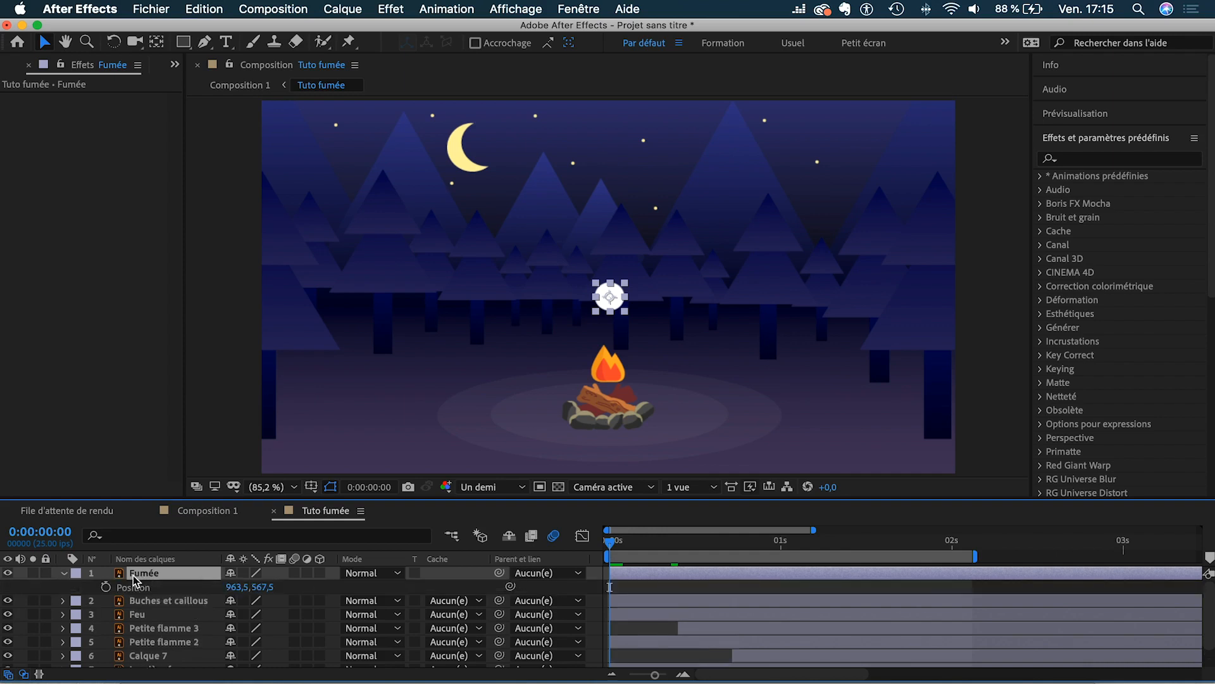
click(106, 587)
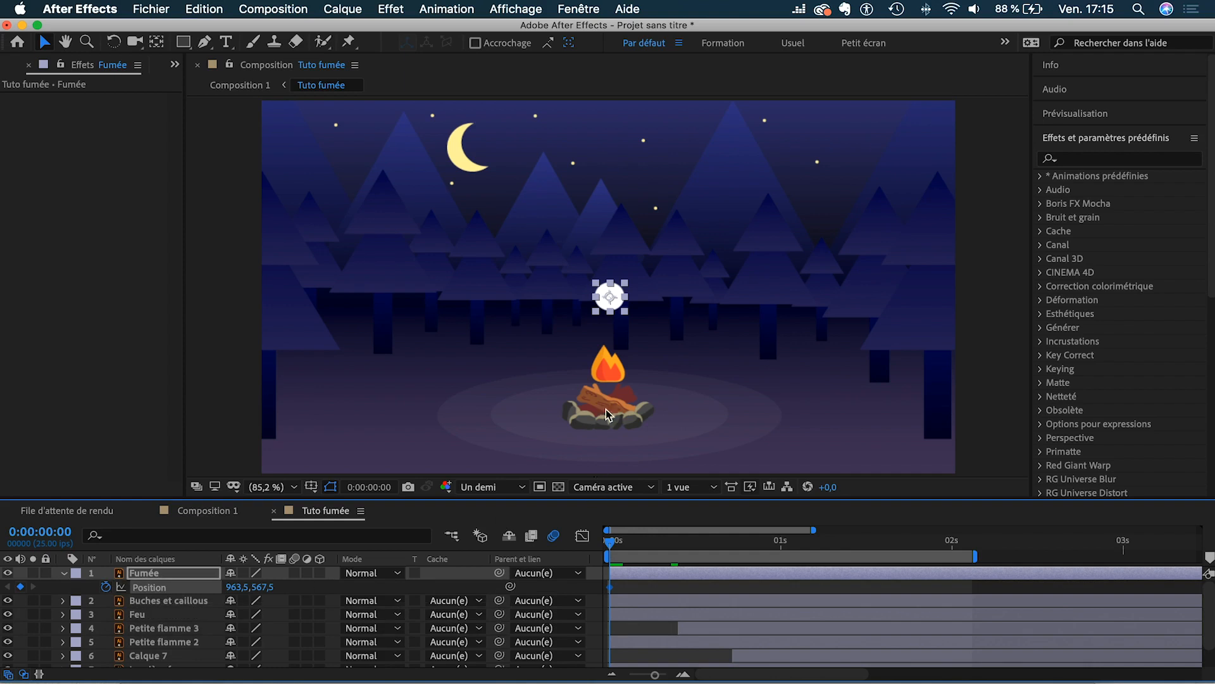
drag(614, 299, 611, 350)
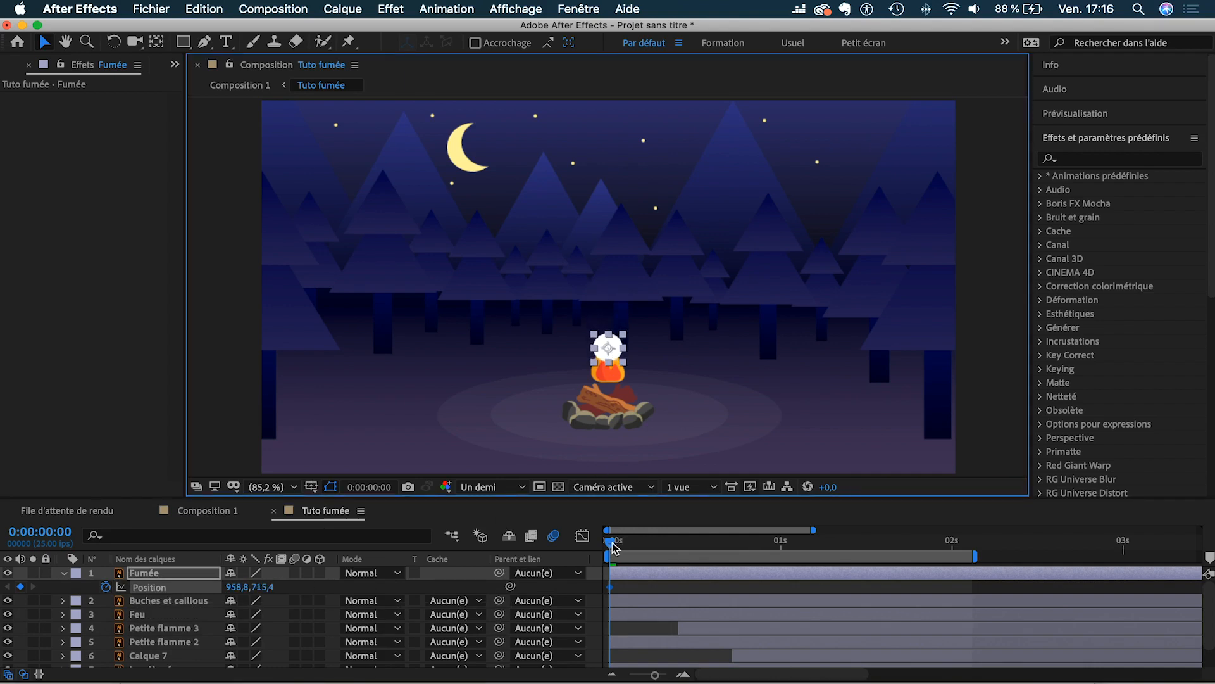
- Keyframe Fumée's position at about 1032, 401 at 1 second and about 853, 79 at 2 seconds
drag(612, 548, 781, 544)
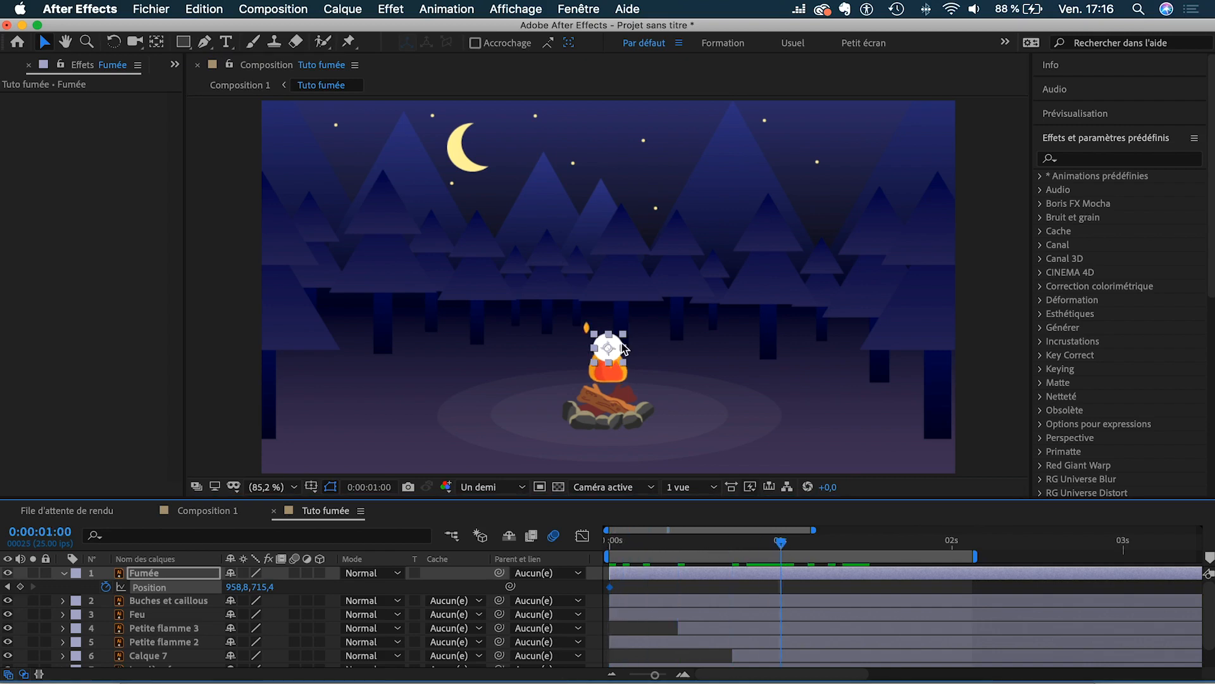
drag(610, 350, 612, 241)
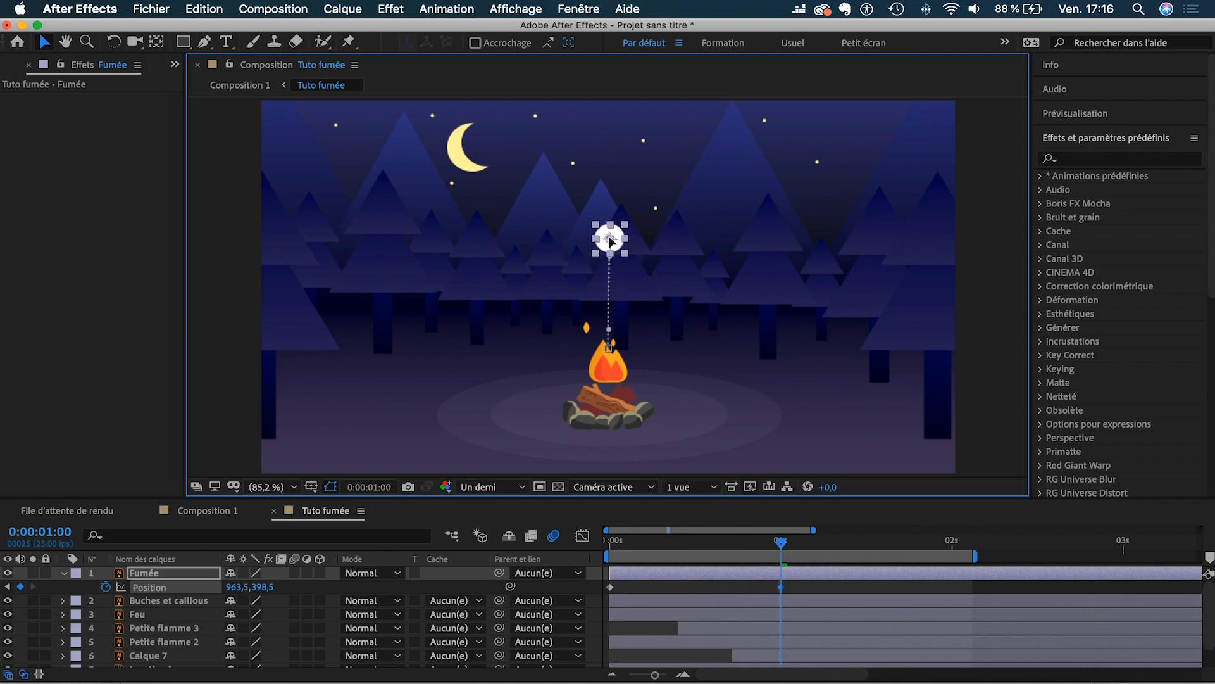
drag(610, 241, 636, 243)
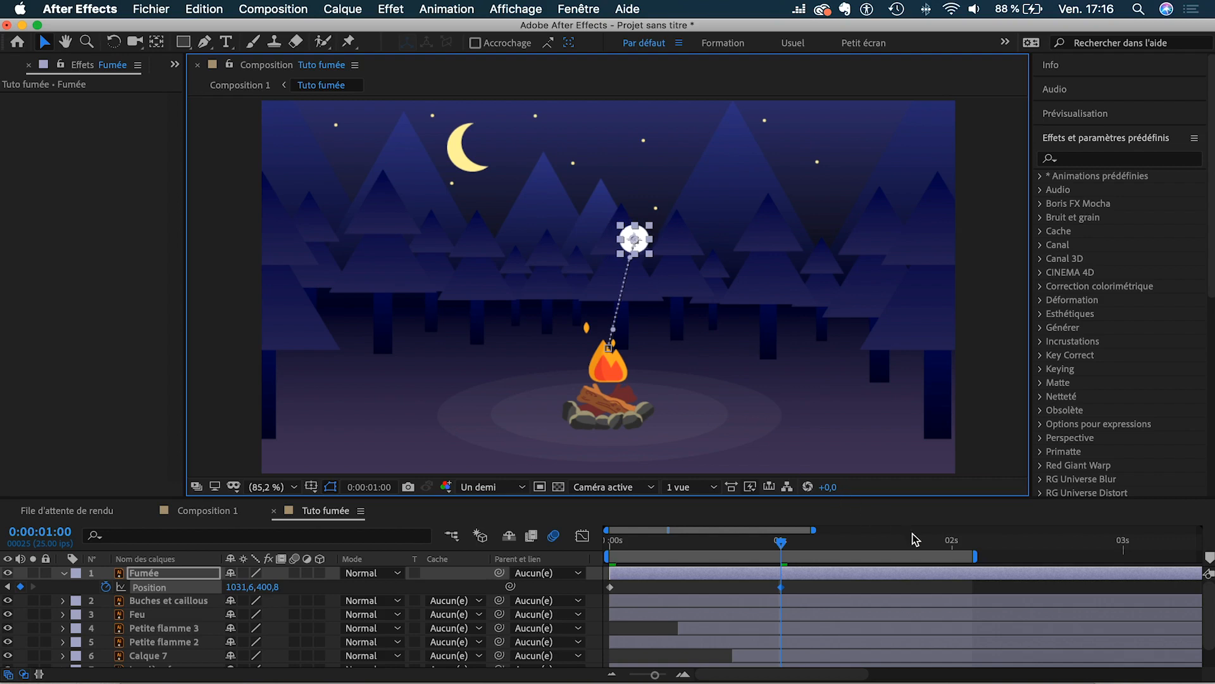
click(953, 544)
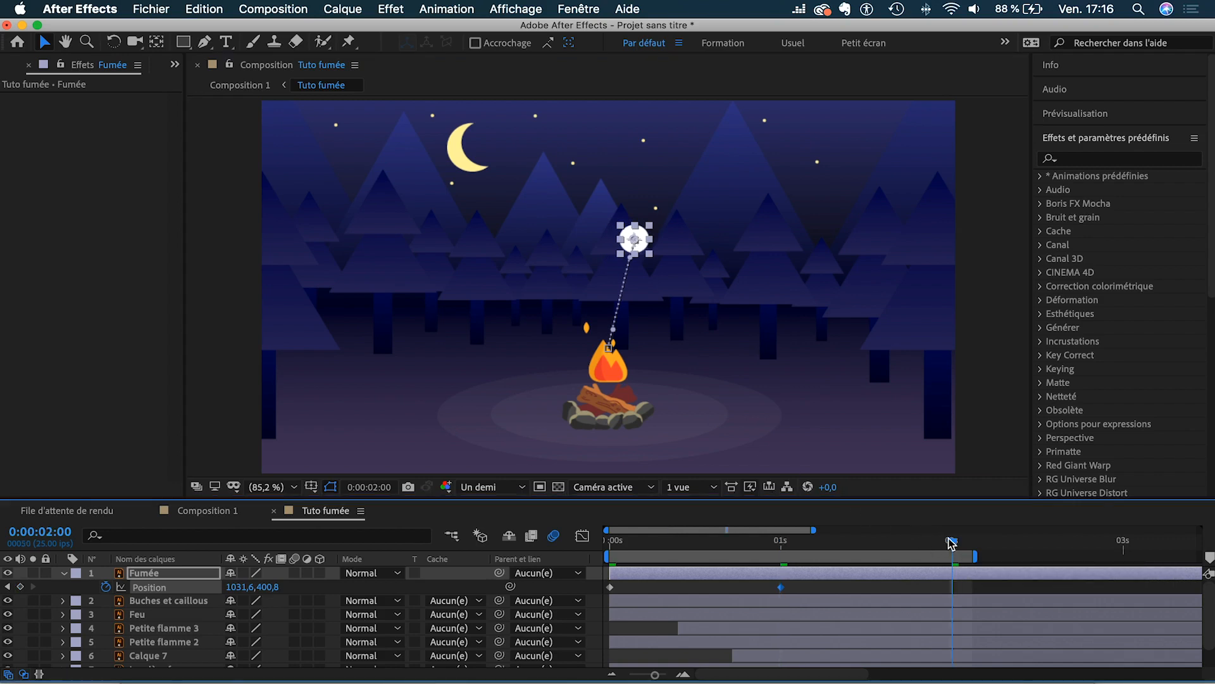
drag(638, 243, 635, 194)
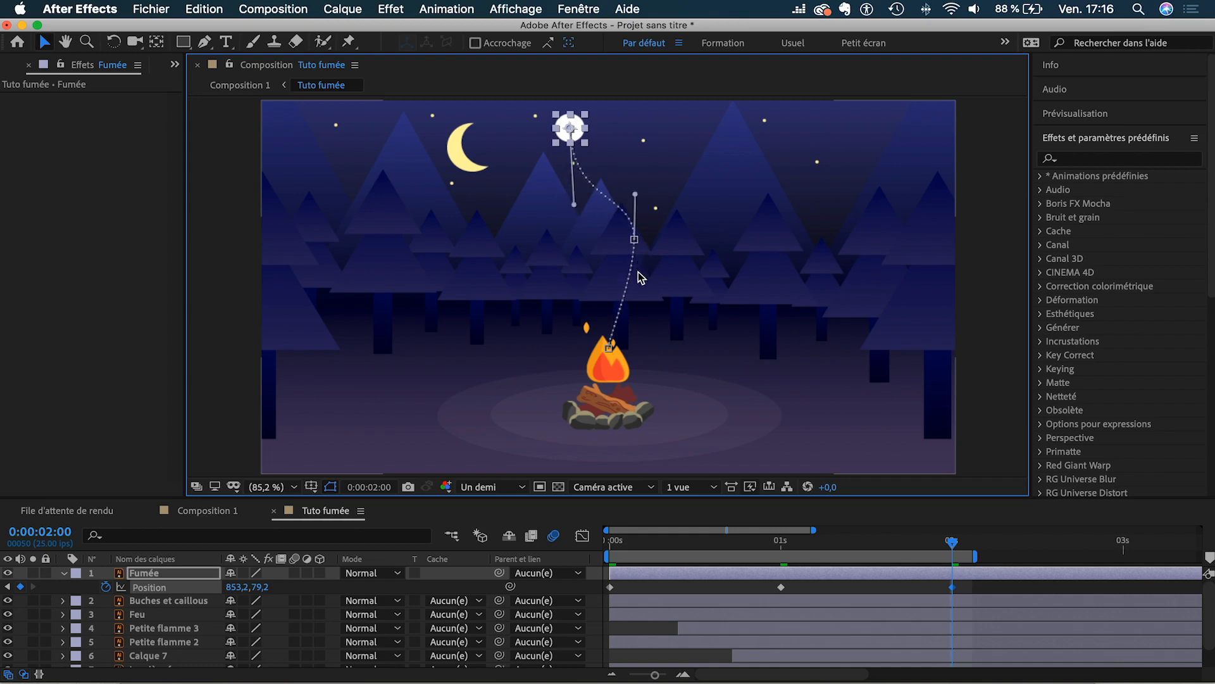
- Bend Fumée's motion path into an S-curve, shift its final point to about 895, 77 and its middle point slightly right, and preview it
drag(610, 348, 564, 292)
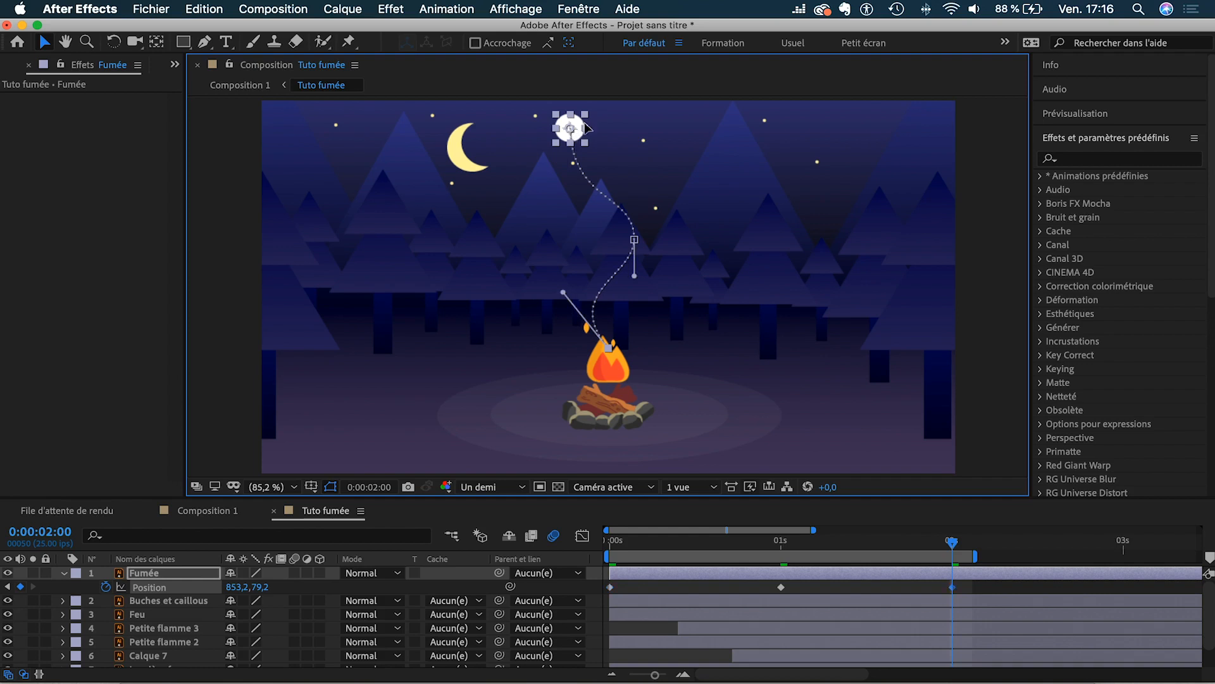
drag(572, 130, 587, 128)
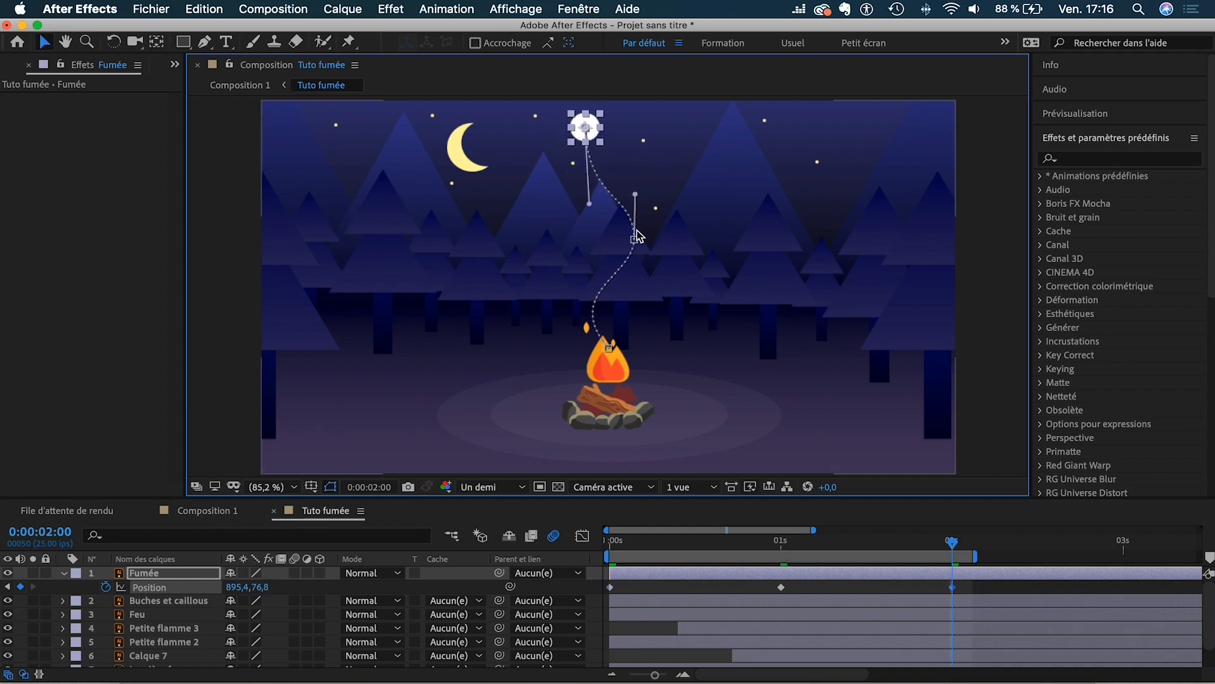
drag(634, 239, 643, 239)
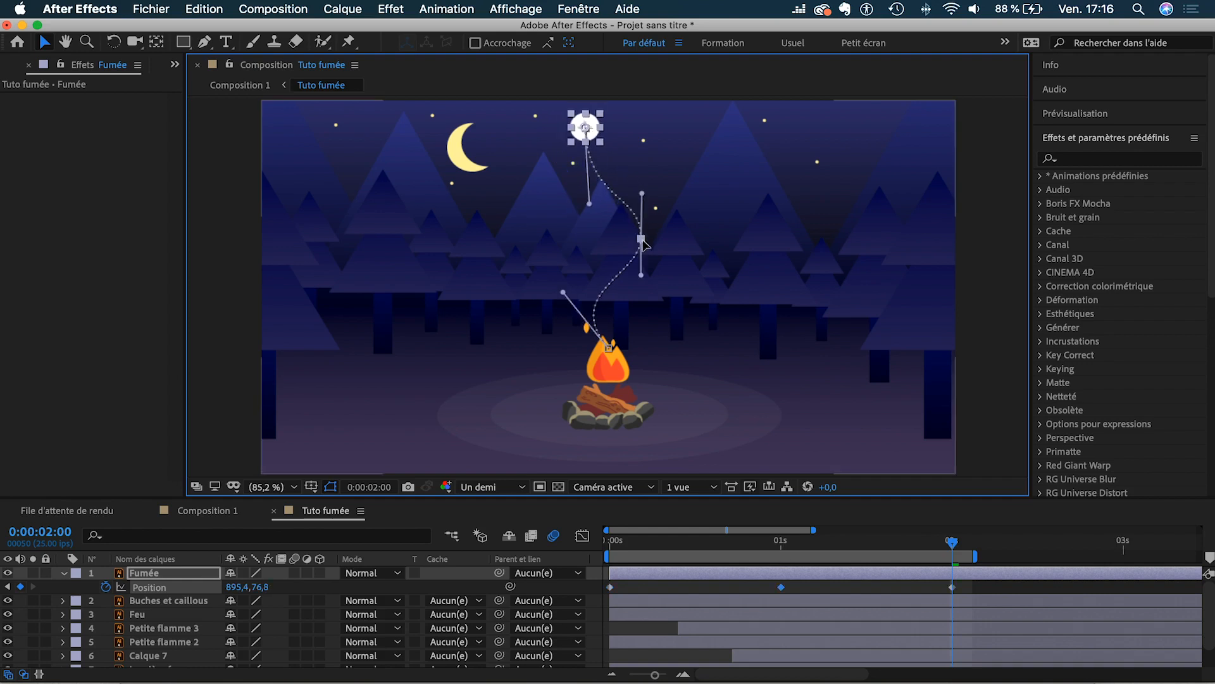
click(888, 590)
drag(945, 546, 598, 546)
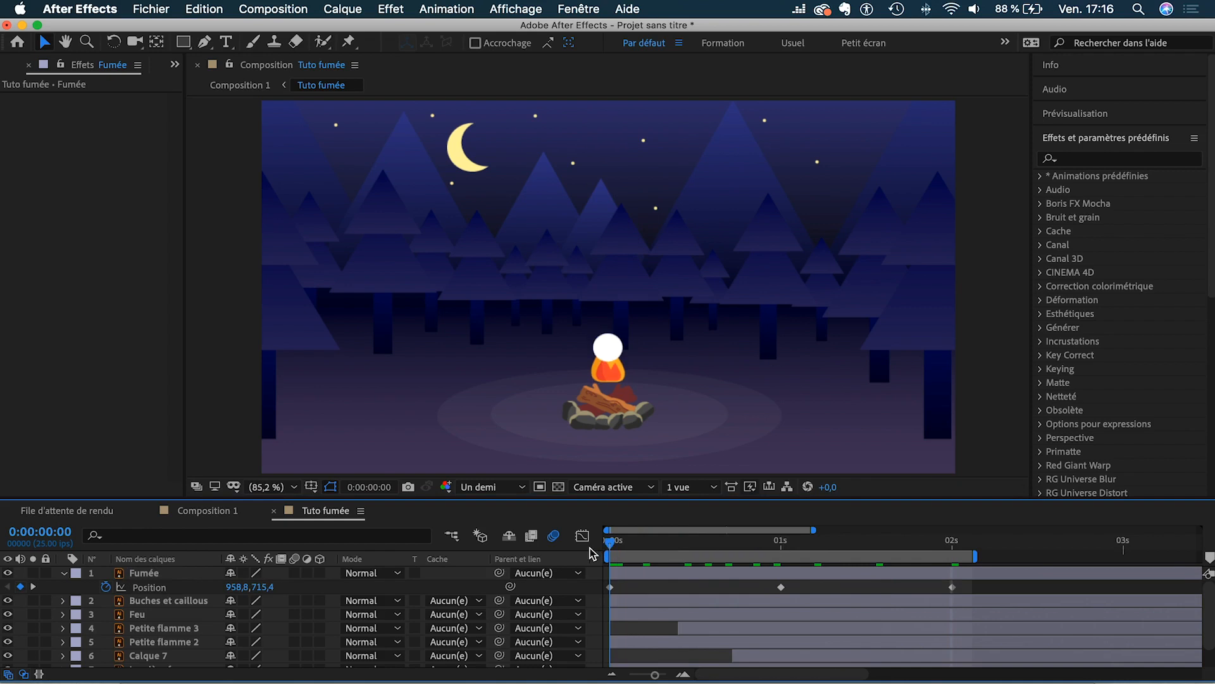
key(space)
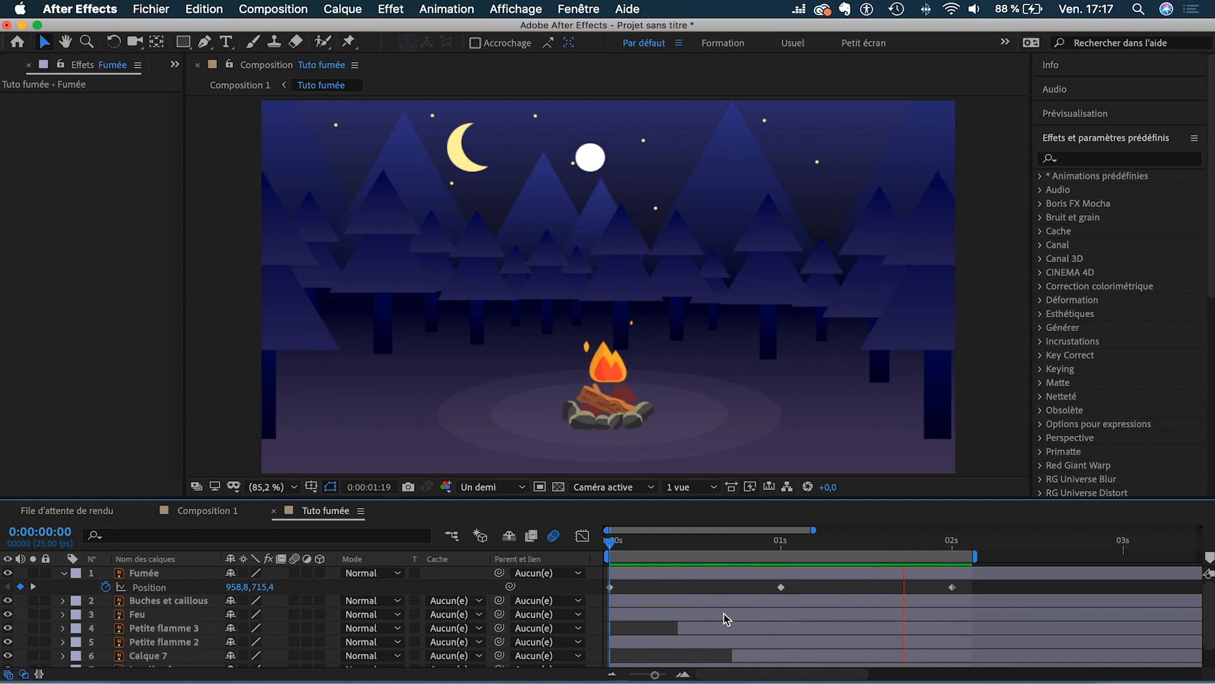
click(611, 545)
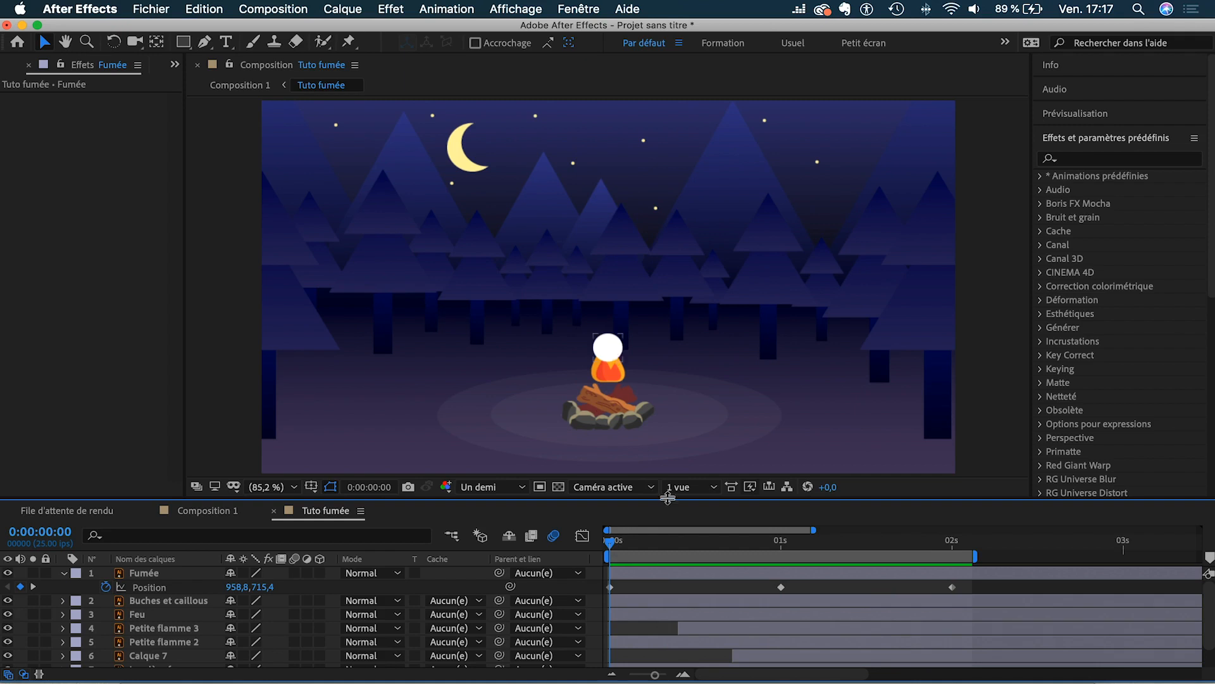
- Keyframe Fumée's scale from 0% on the first frame to 100% at 1 second
key(s)
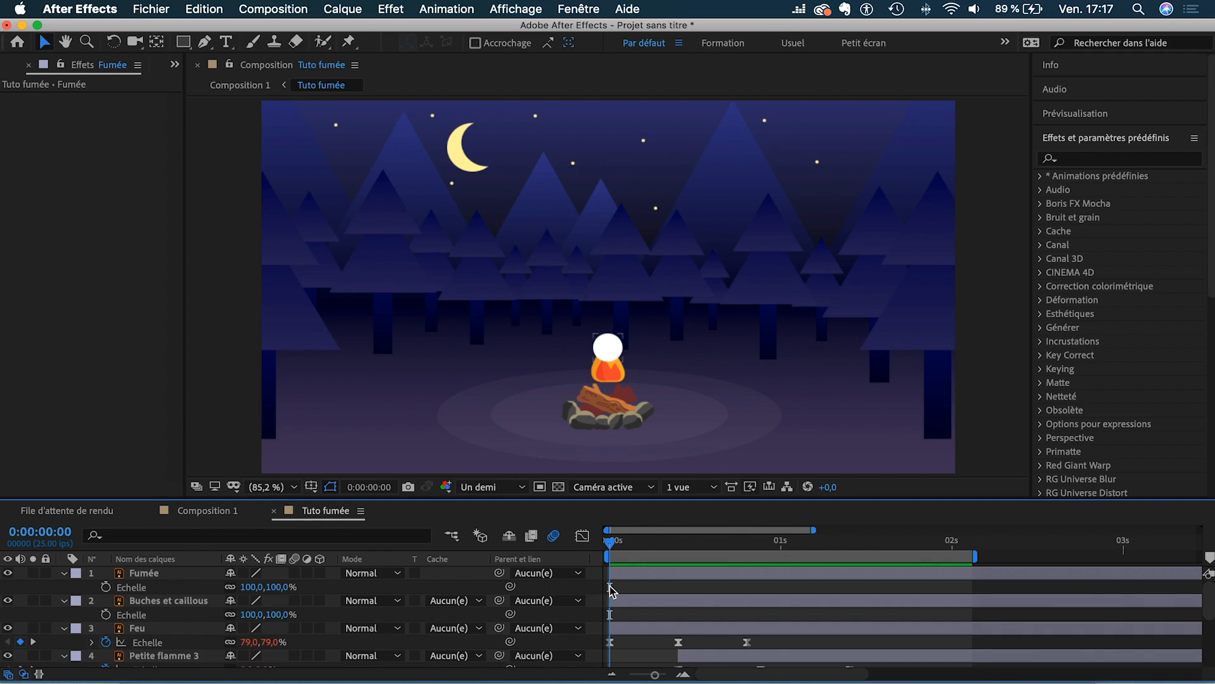
key(s)
click(634, 576)
key(s)
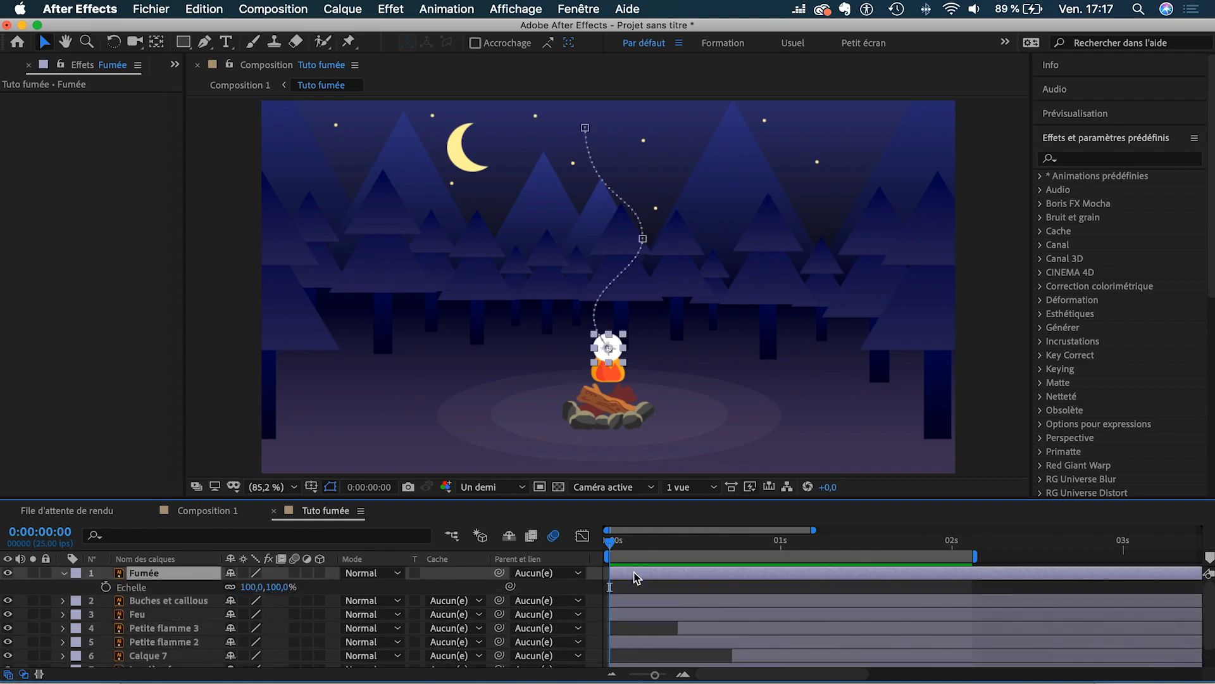
click(107, 588)
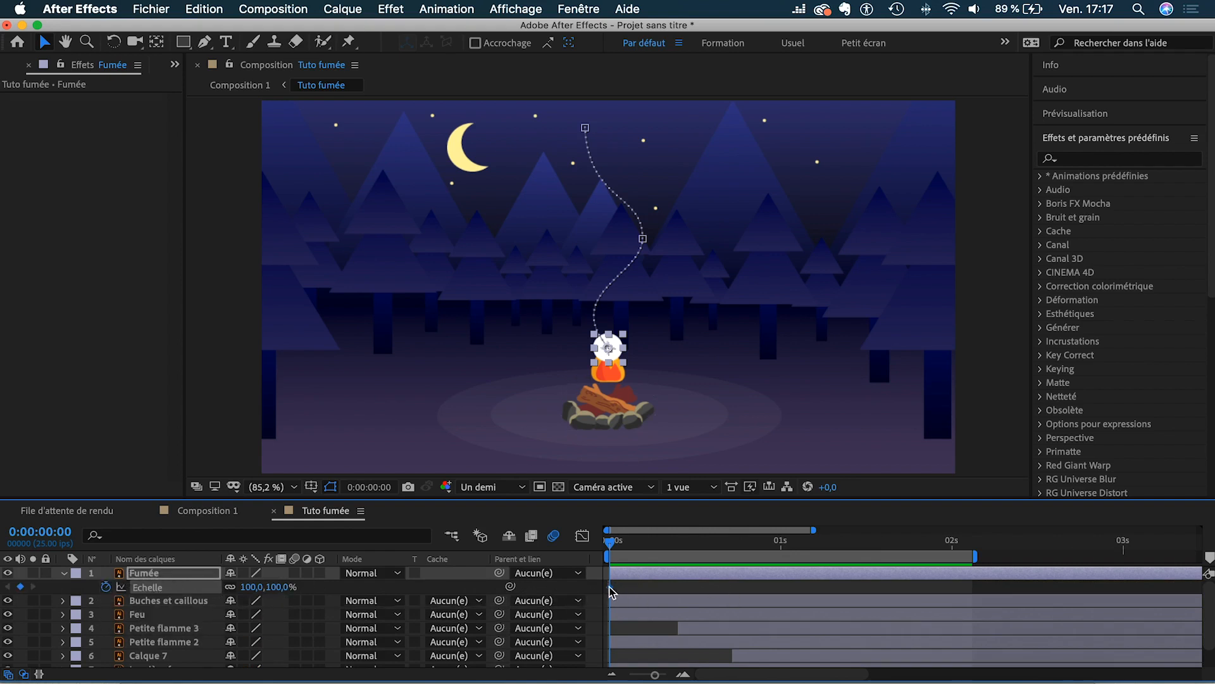
drag(691, 587, 781, 586)
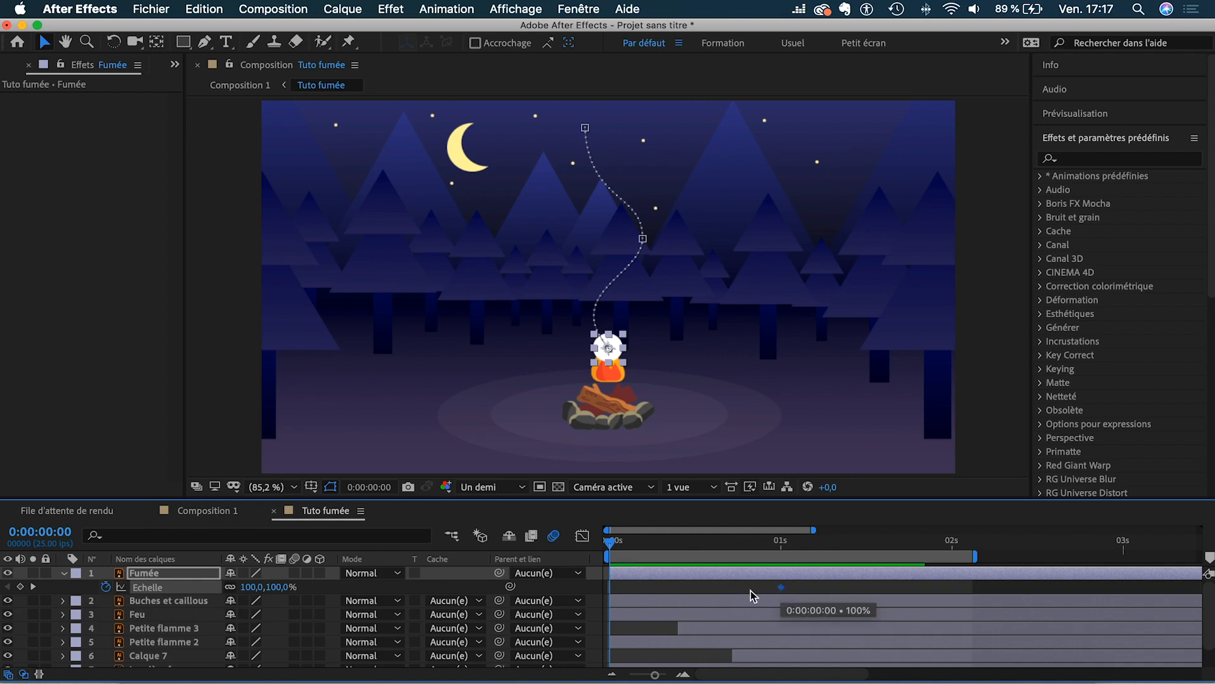
click(277, 586)
text(0)
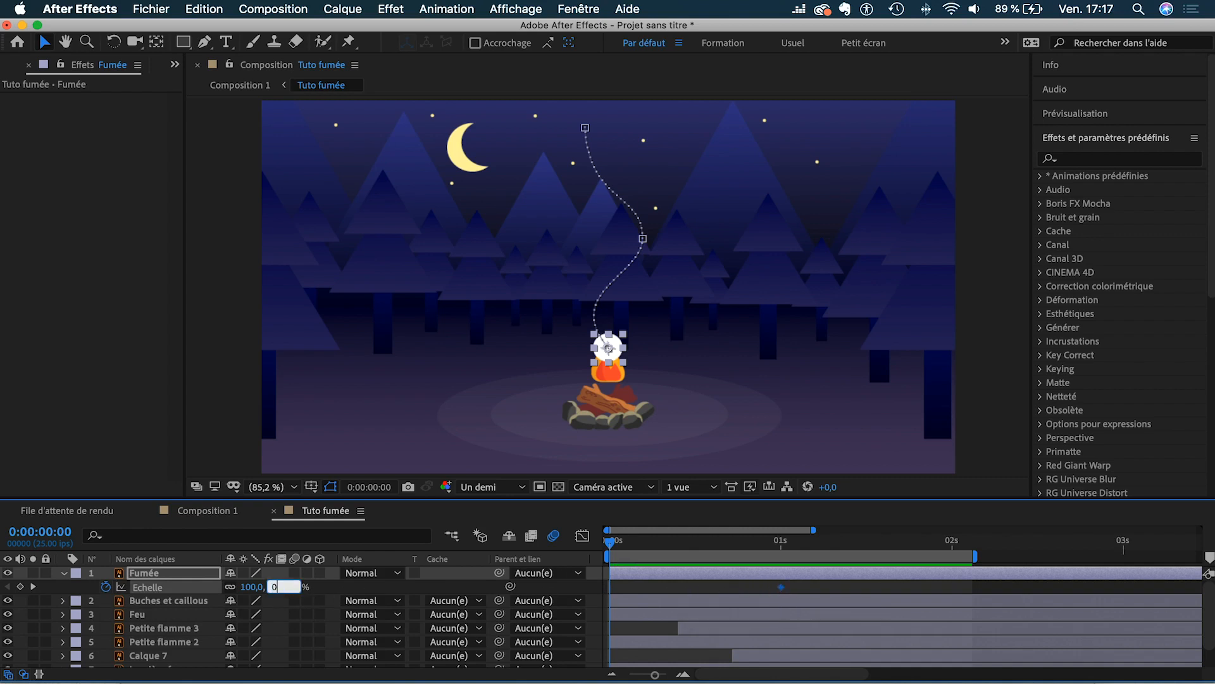
key(Return)
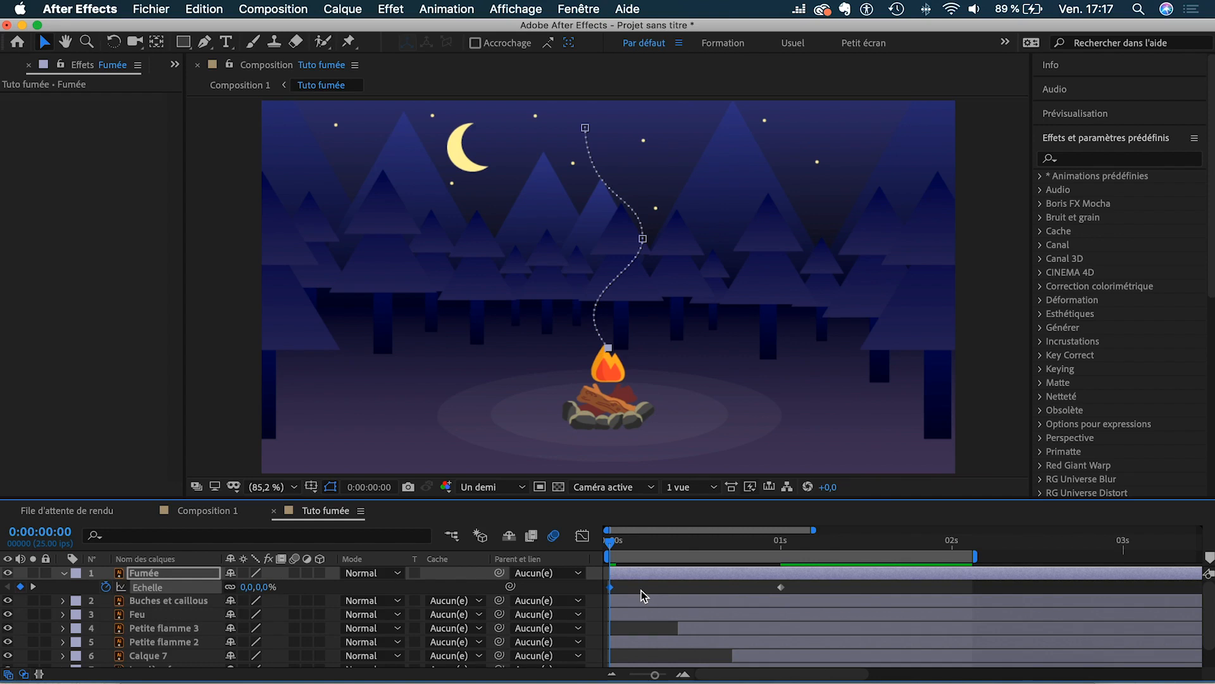
- Add a 0% scale keyframe to Fumée at 2 seconds and scrub back through the animation
click(954, 553)
key(super+v)
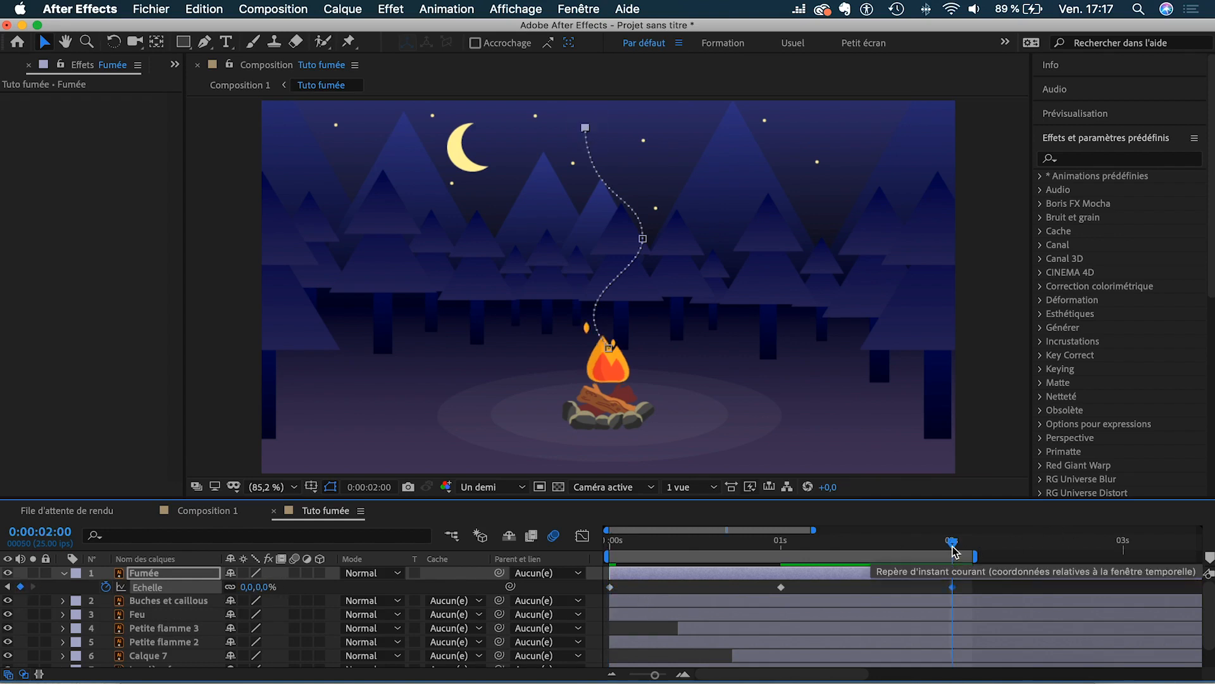
drag(952, 548, 805, 548)
click(747, 552)
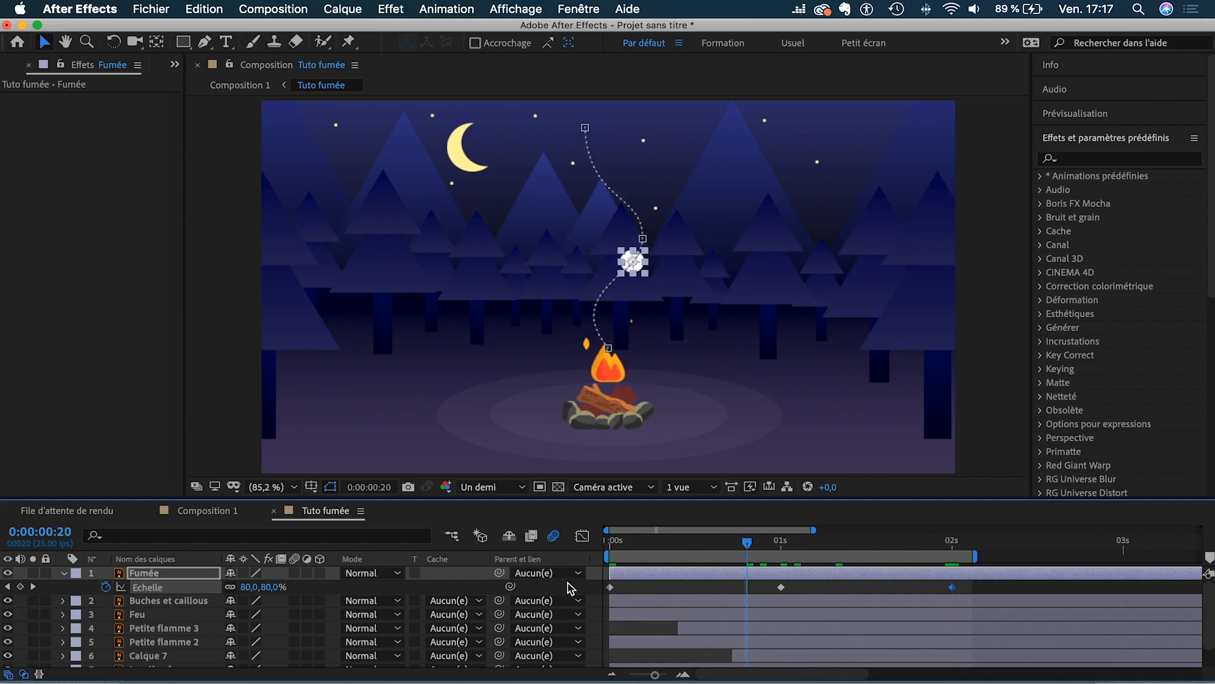
- Apply easing to all three of Fumée's scale keyframes in the graph editor
click(582, 536)
drag(614, 570, 972, 644)
shift+click(611, 637)
click(1049, 658)
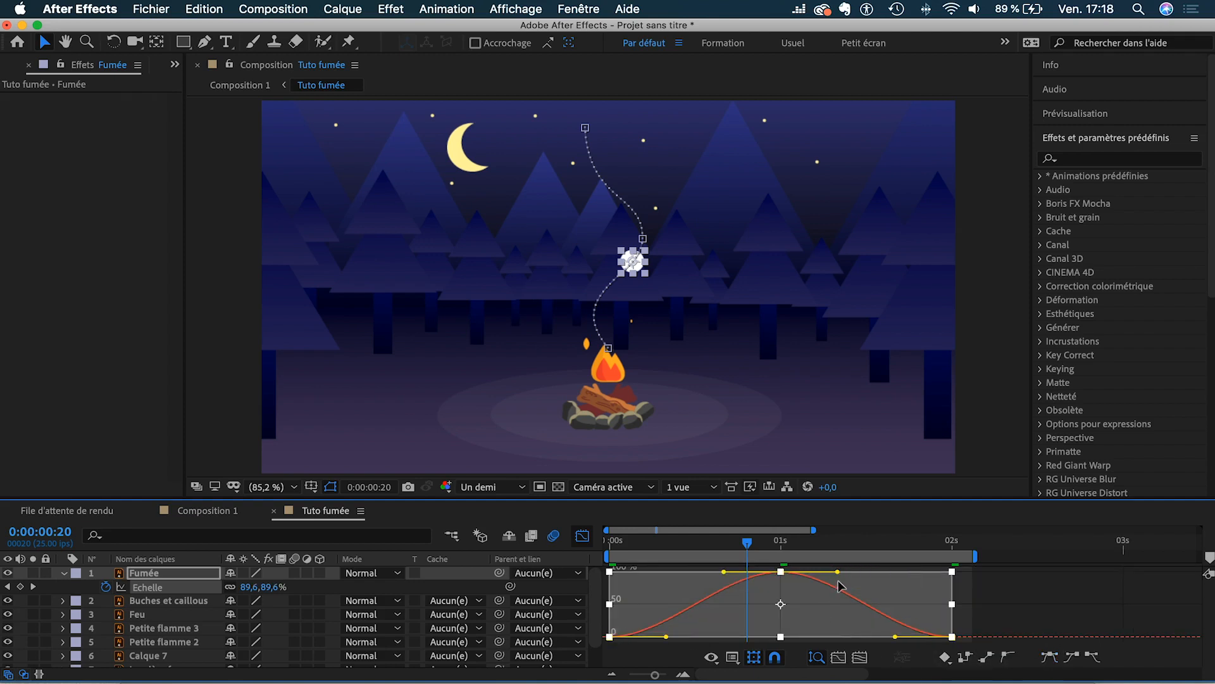
- Close the graph editor, preview the eased smoke animation from the first frame, and scrub to 1 second
click(582, 535)
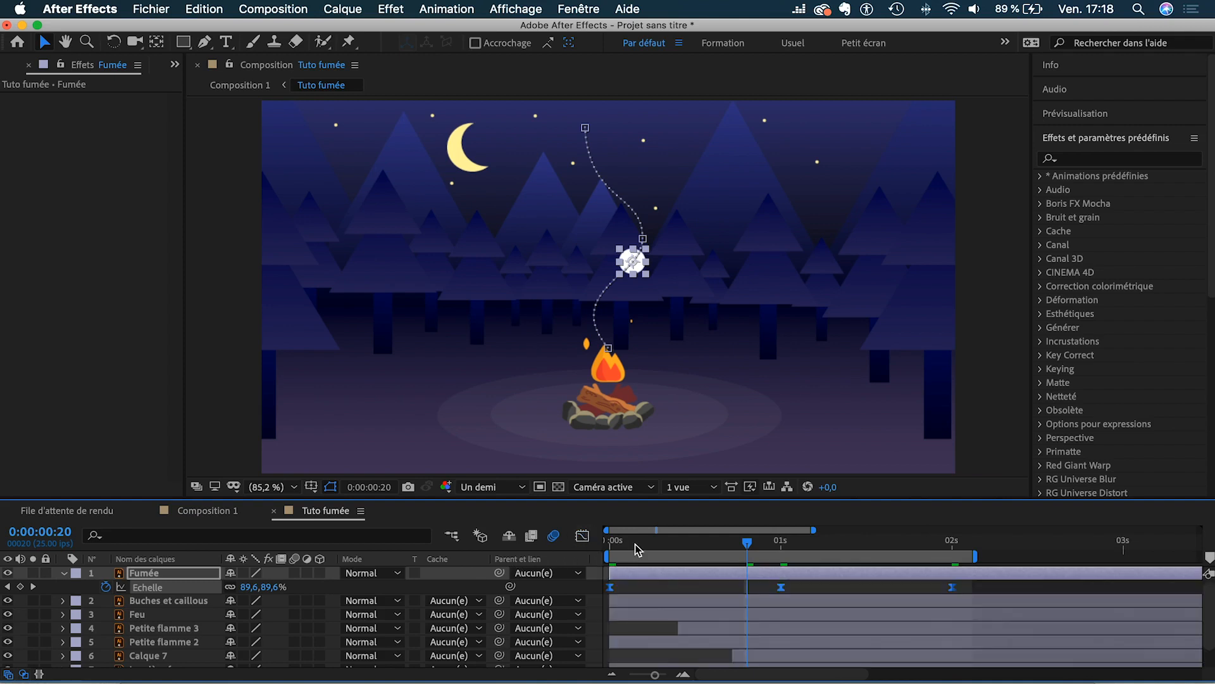
click(611, 545)
key(space)
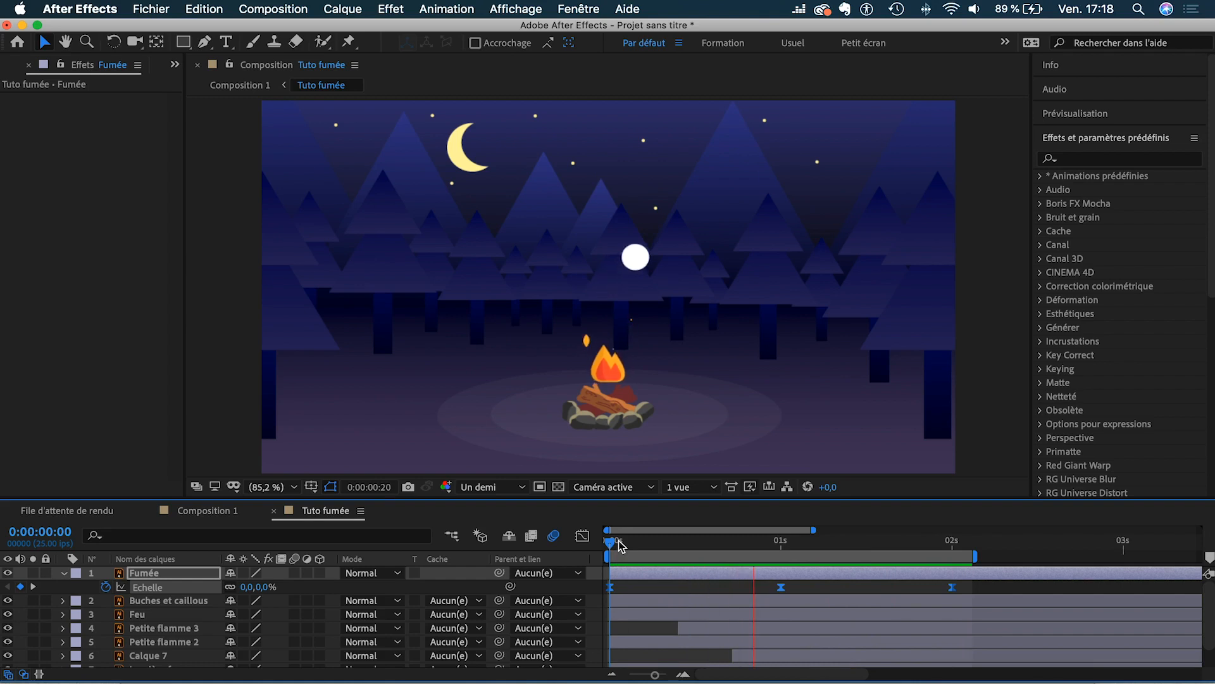
key(space)
key(minus)
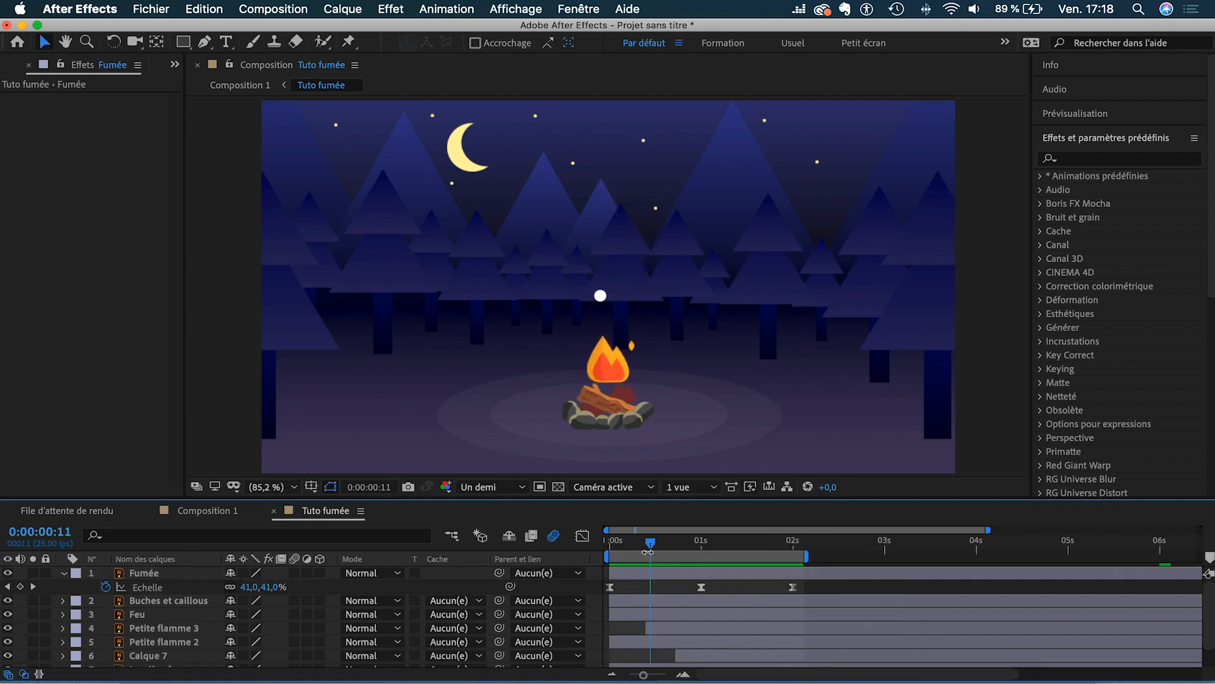
drag(661, 548, 701, 545)
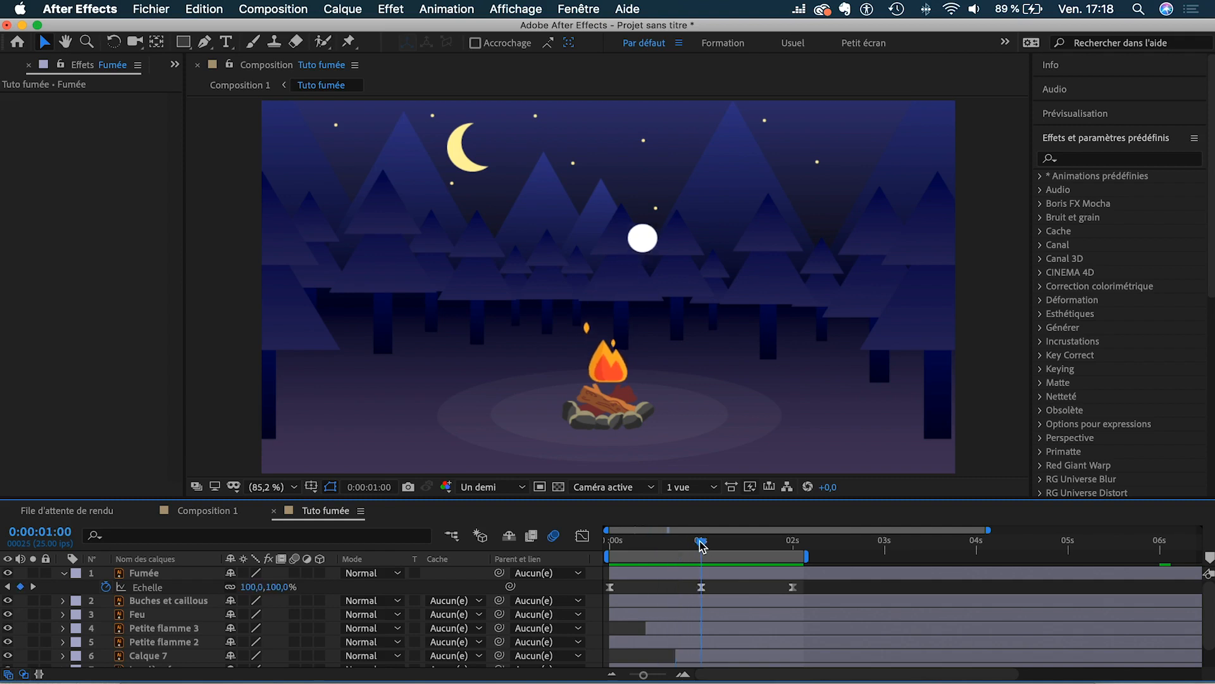
- Reveal Fumée's Position alongside Scale and give Position the Property loopOut expression of type "cycle"
click(149, 578)
key(shift+p)
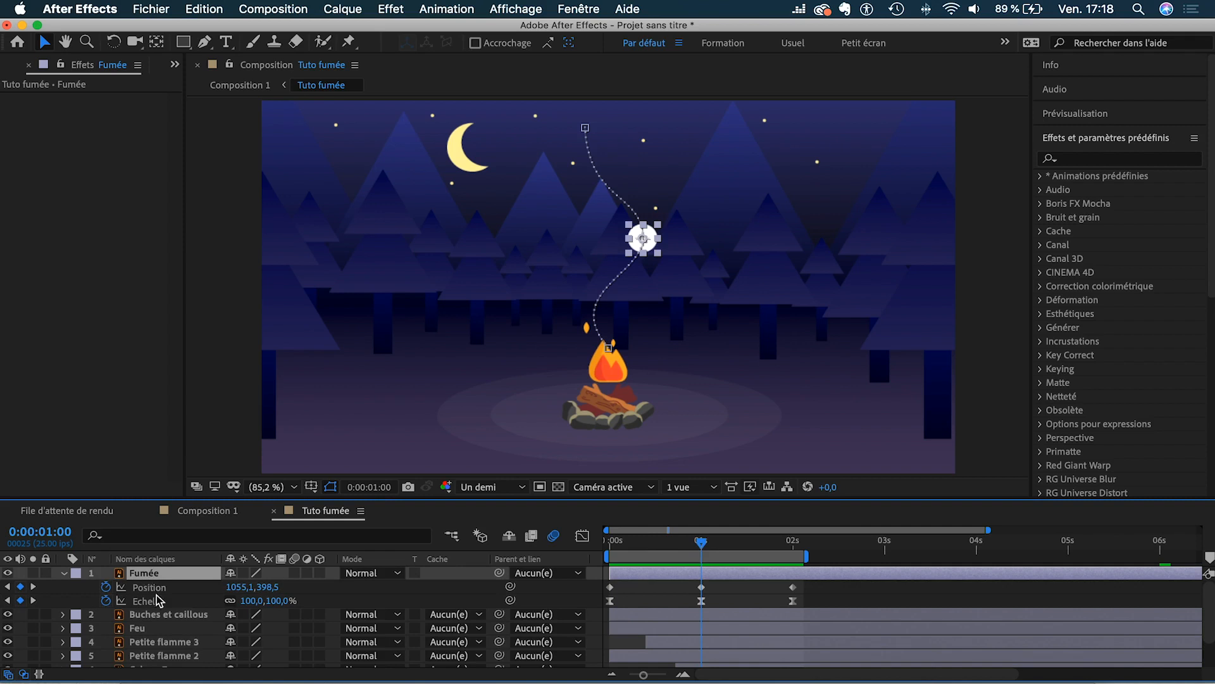
alt+click(106, 587)
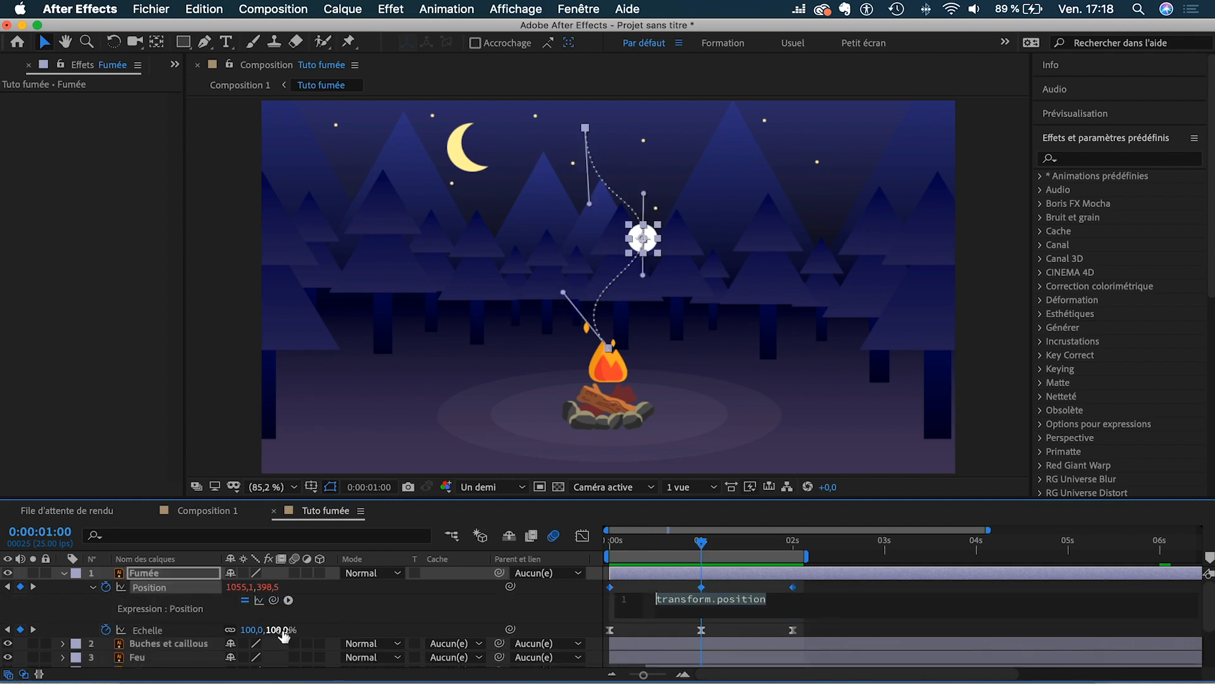
click(289, 601)
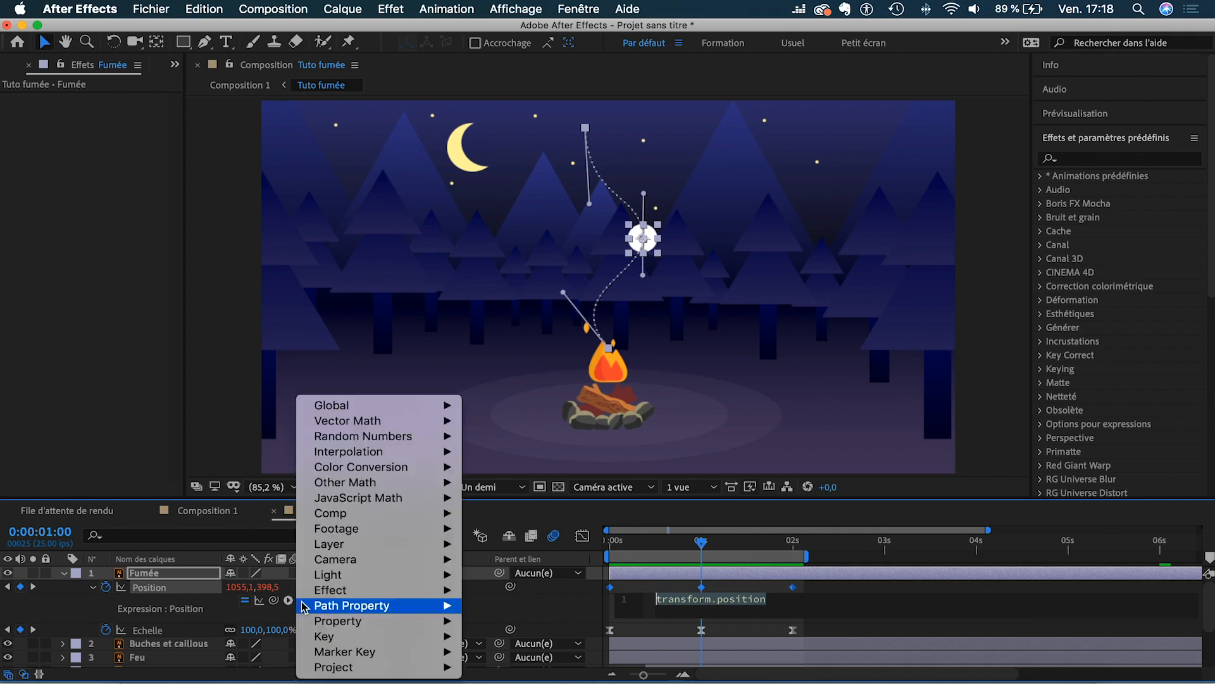
mouse_move(356, 595)
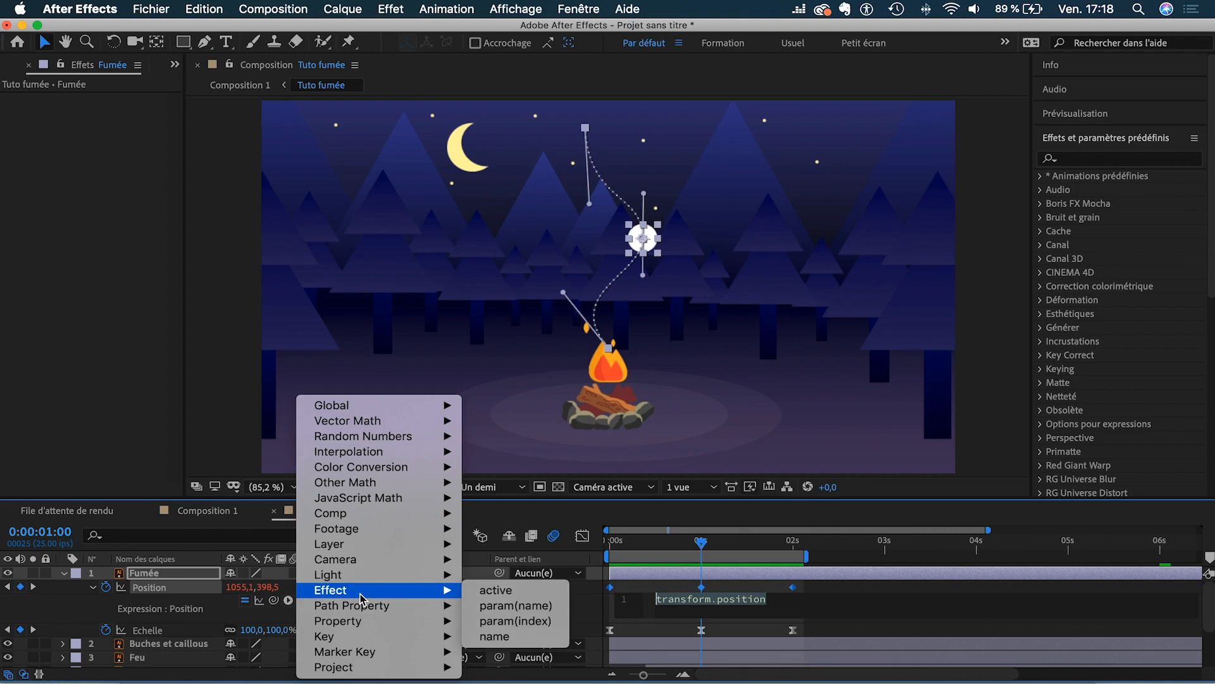
mouse_move(358, 623)
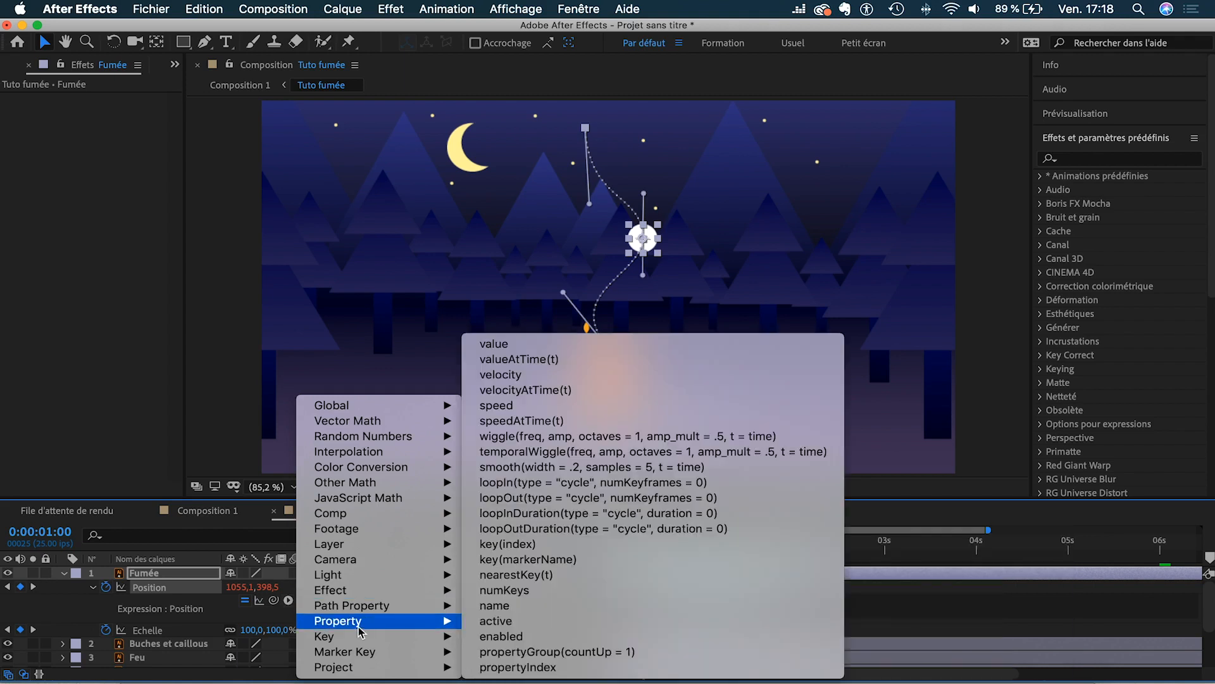
click(533, 499)
- Shorten Fumée's Position expression to loopOut("cycle") and copy its text
drag(748, 599, 703, 598)
key(BackSpace)
drag(749, 599, 859, 599)
key(BackSpace)
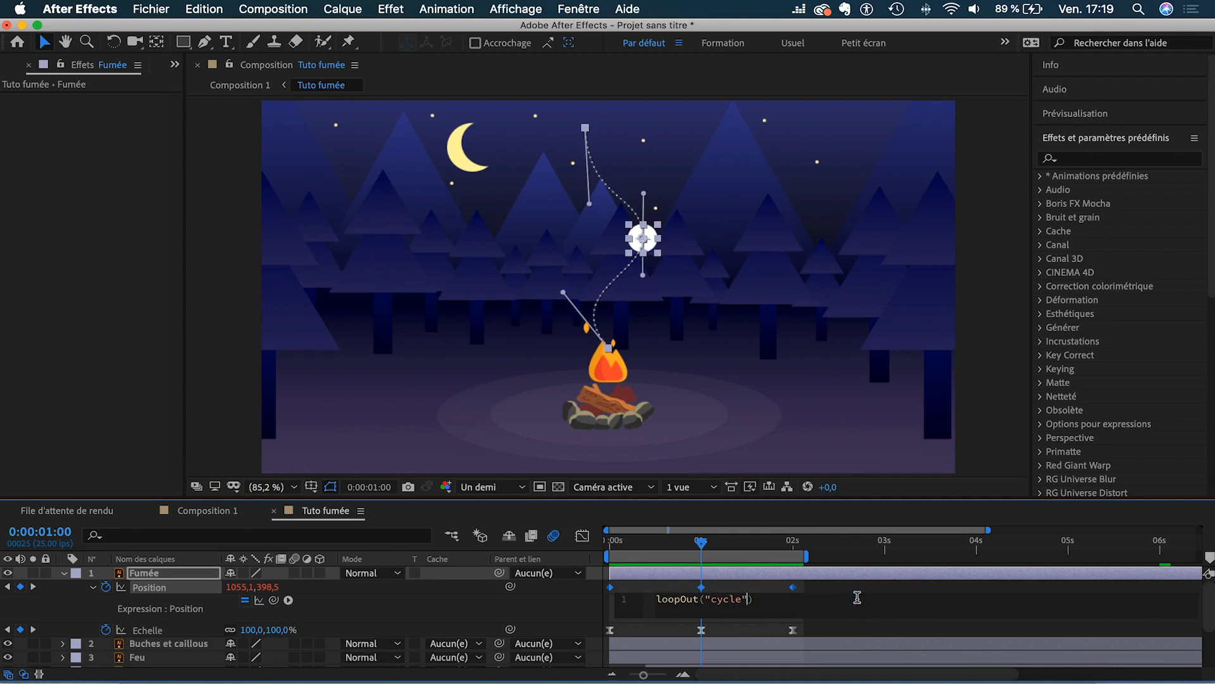
triple_click(719, 600)
key(super+c)
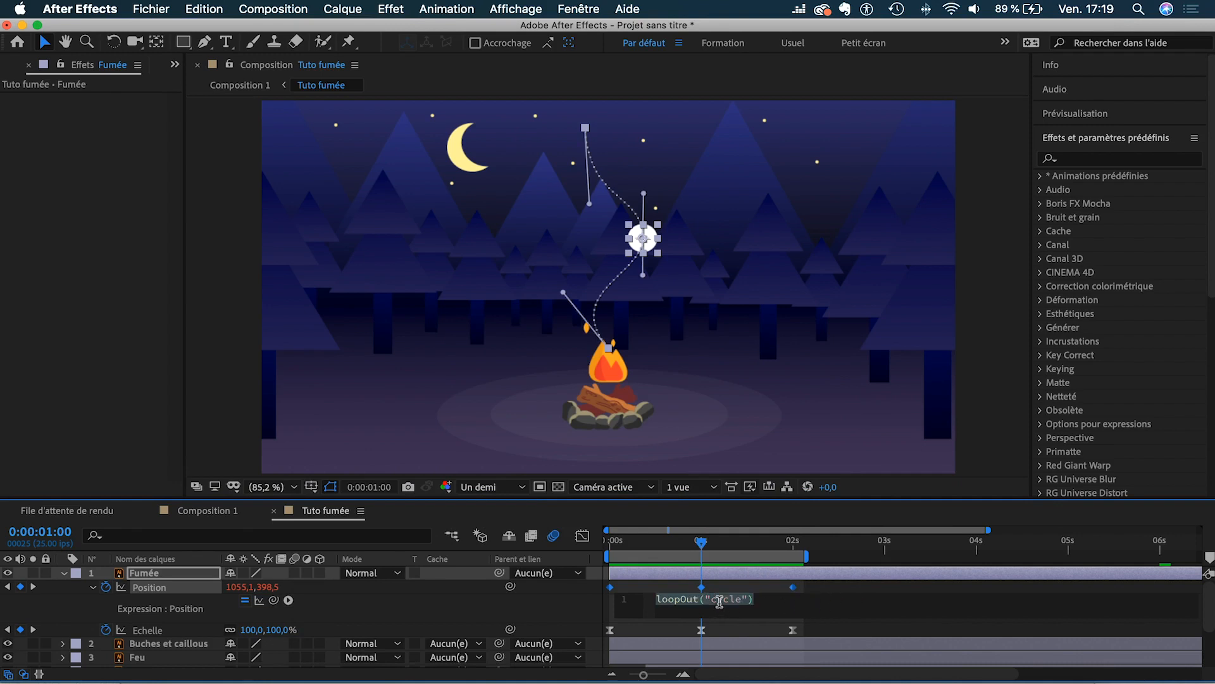
click(776, 604)
click(753, 596)
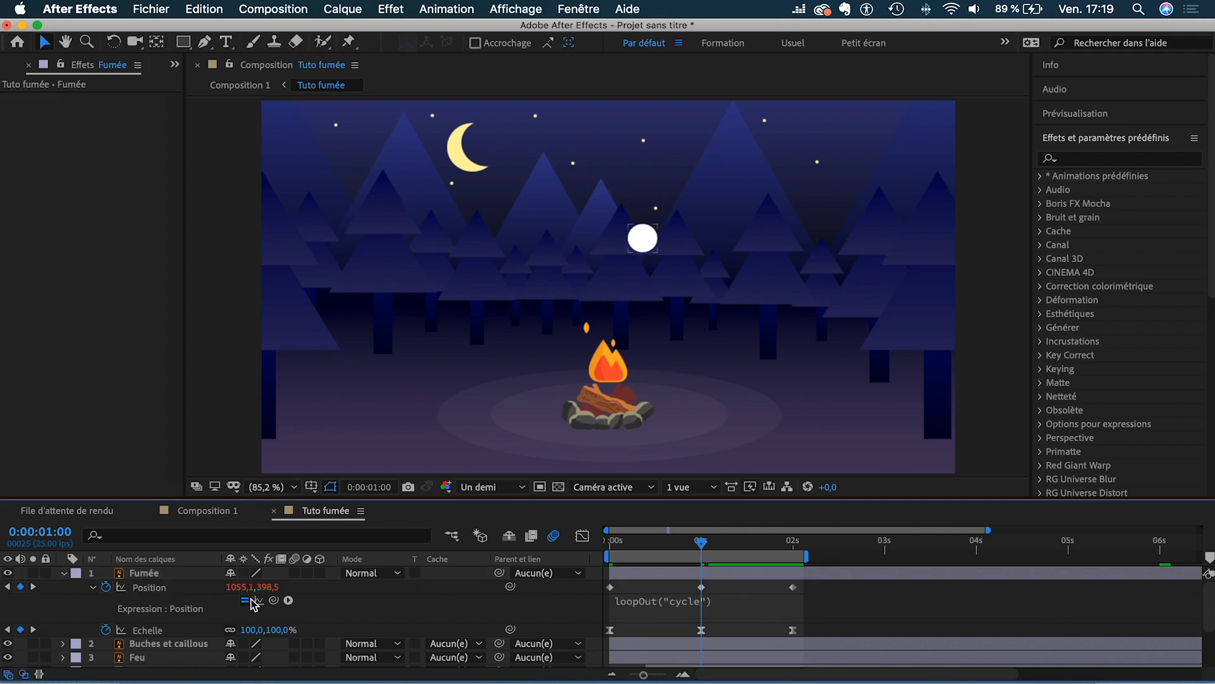
- Paste the loopOut("cycle") expression onto Fumée's Scale and return to the first frame
alt+click(108, 629)
key(super+v)
click(742, 624)
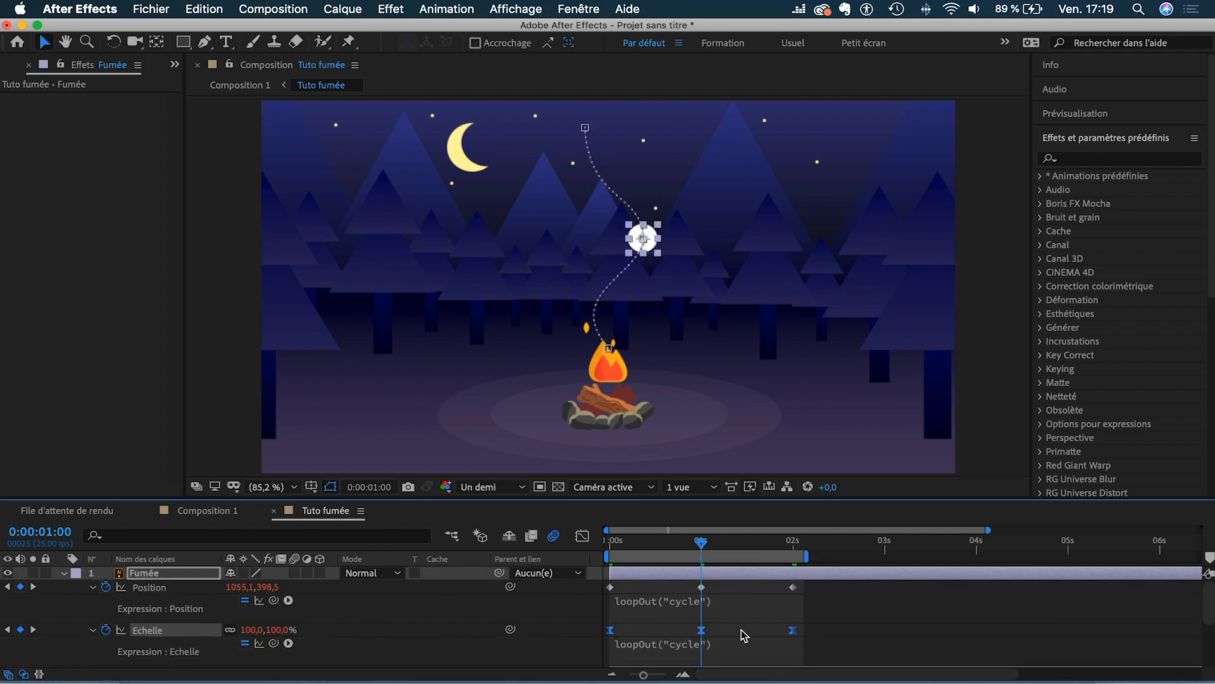
drag(703, 544, 604, 552)
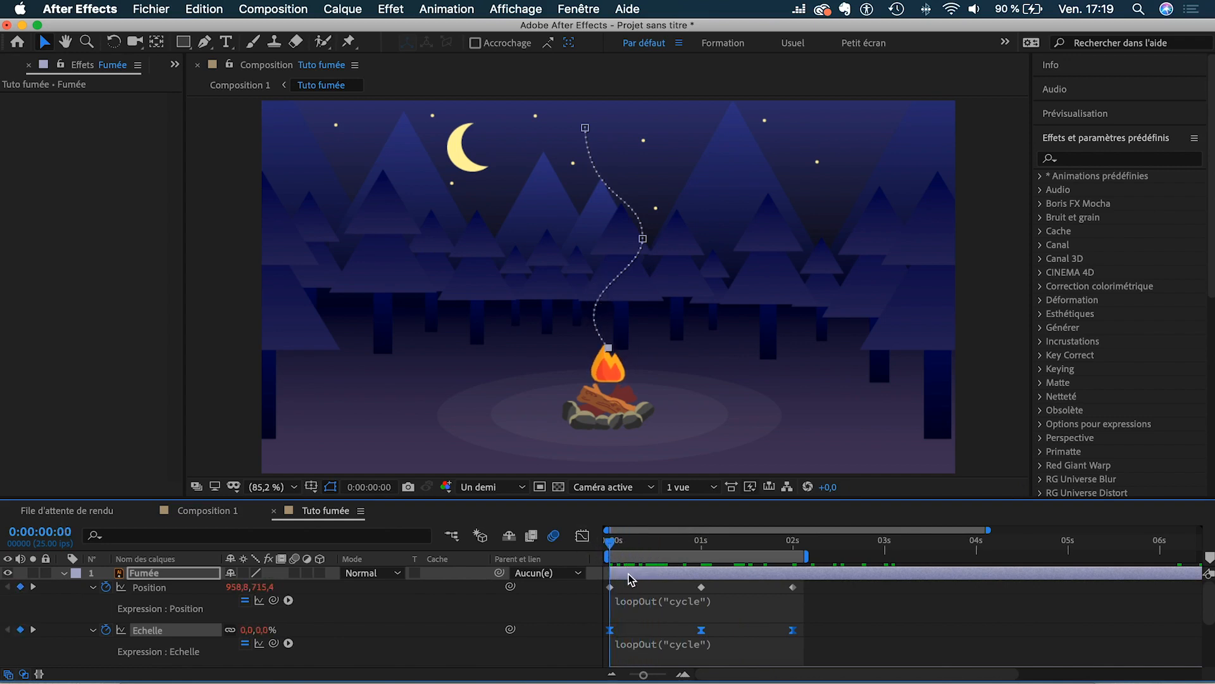
- Collapse Fumée's properties and duplicate the layer seven times
click(210, 570)
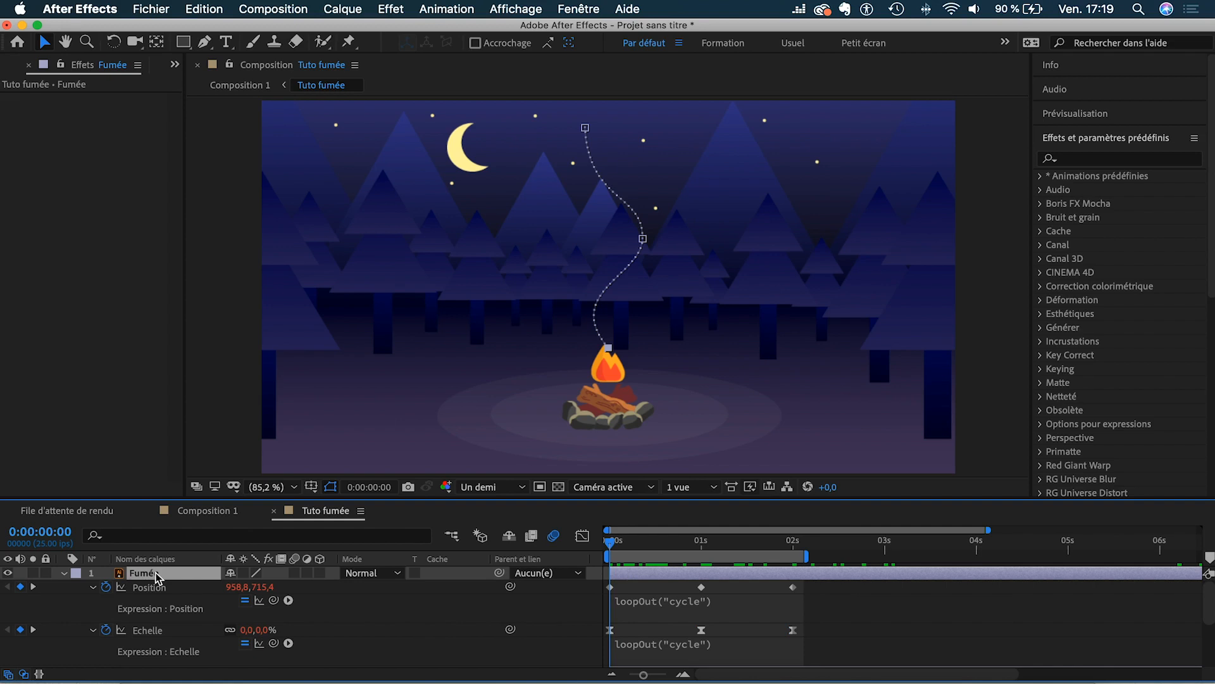
key(u)
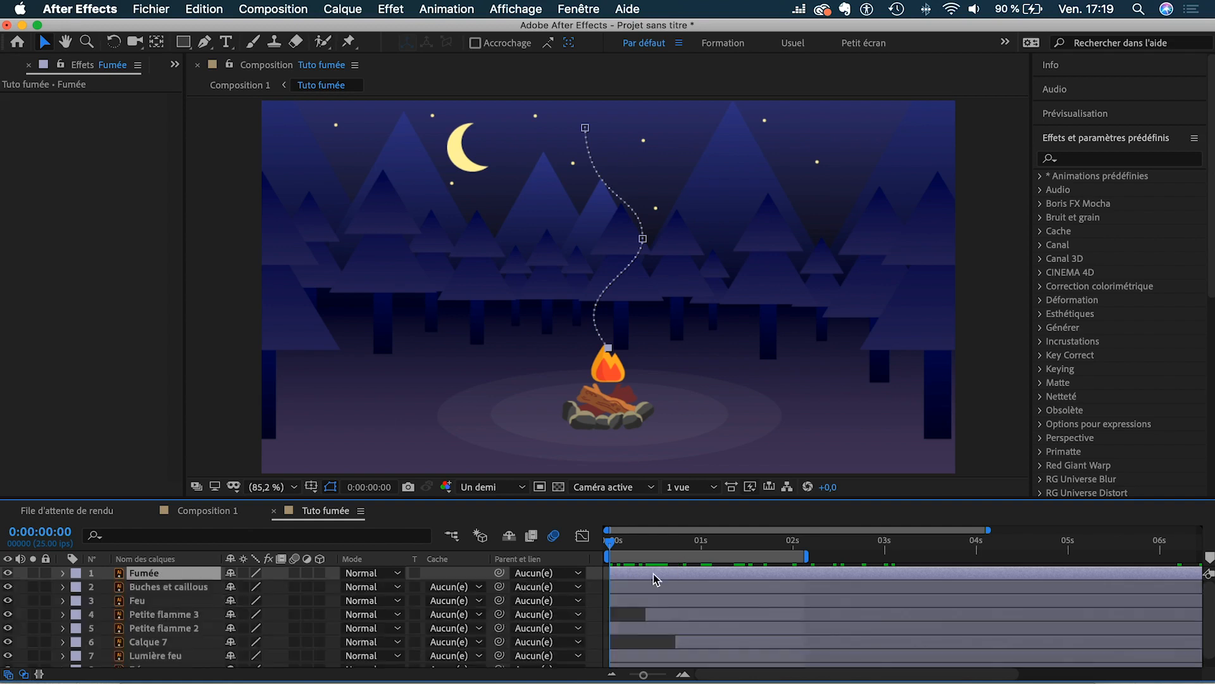
key(super+d)
key(super+d)
key(super+d)
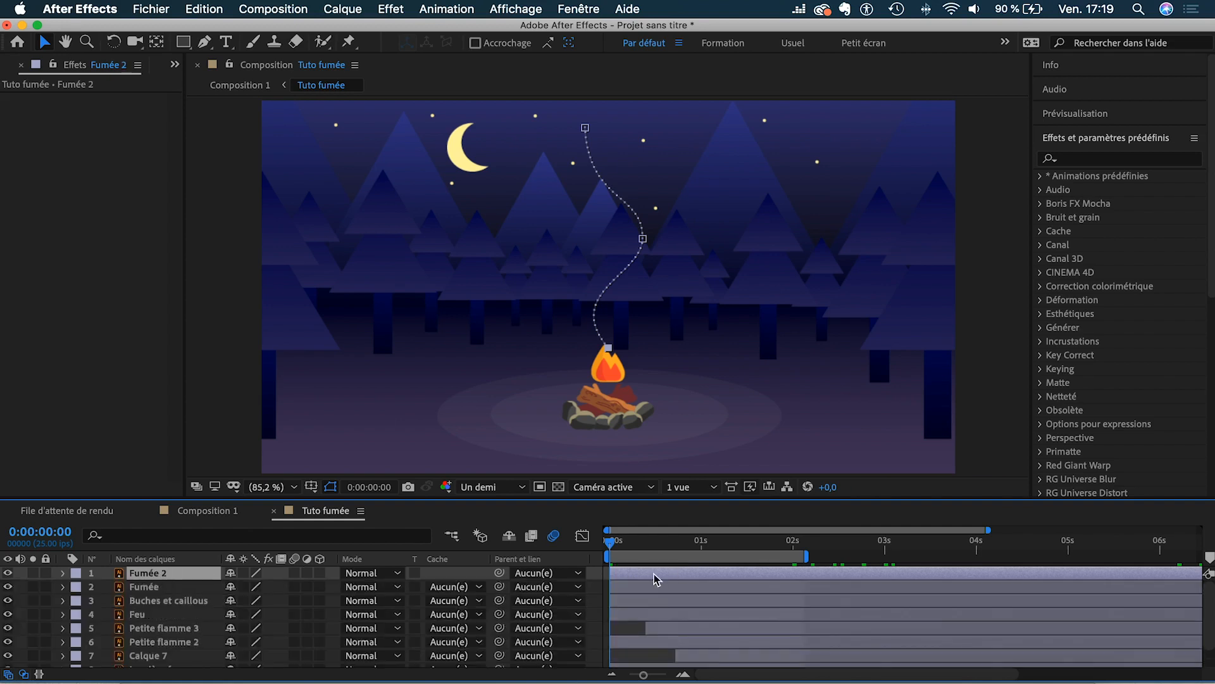
key(super+d)
key(super+d)
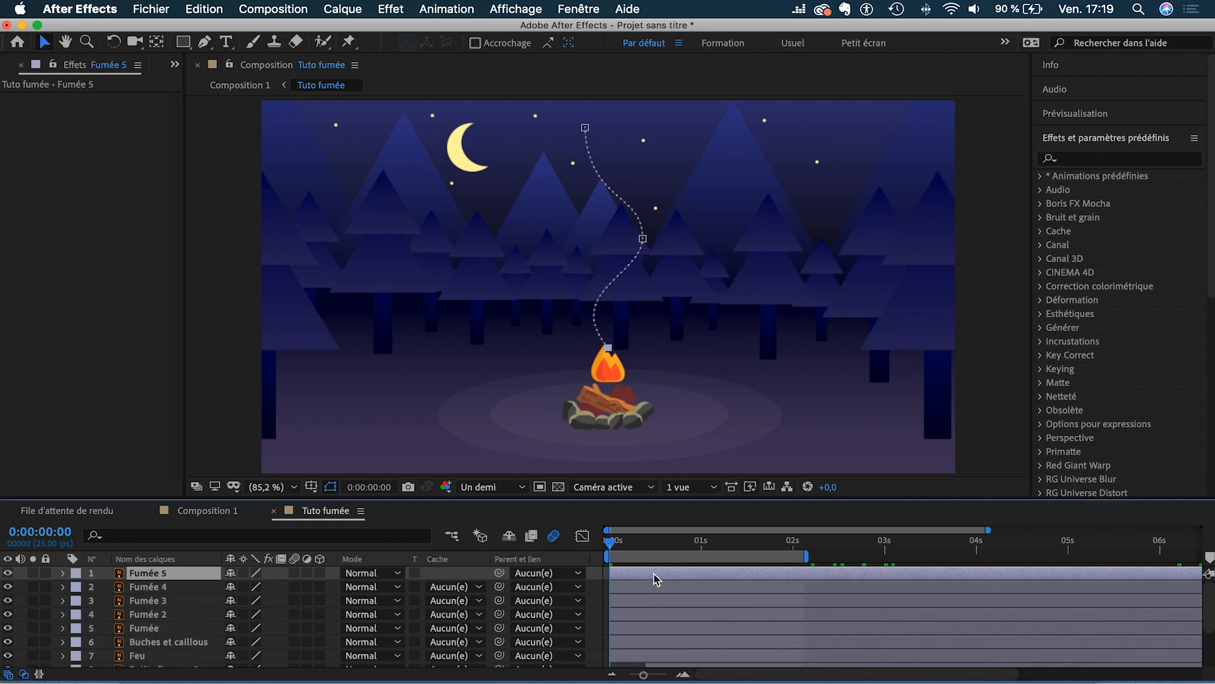
key(super+d)
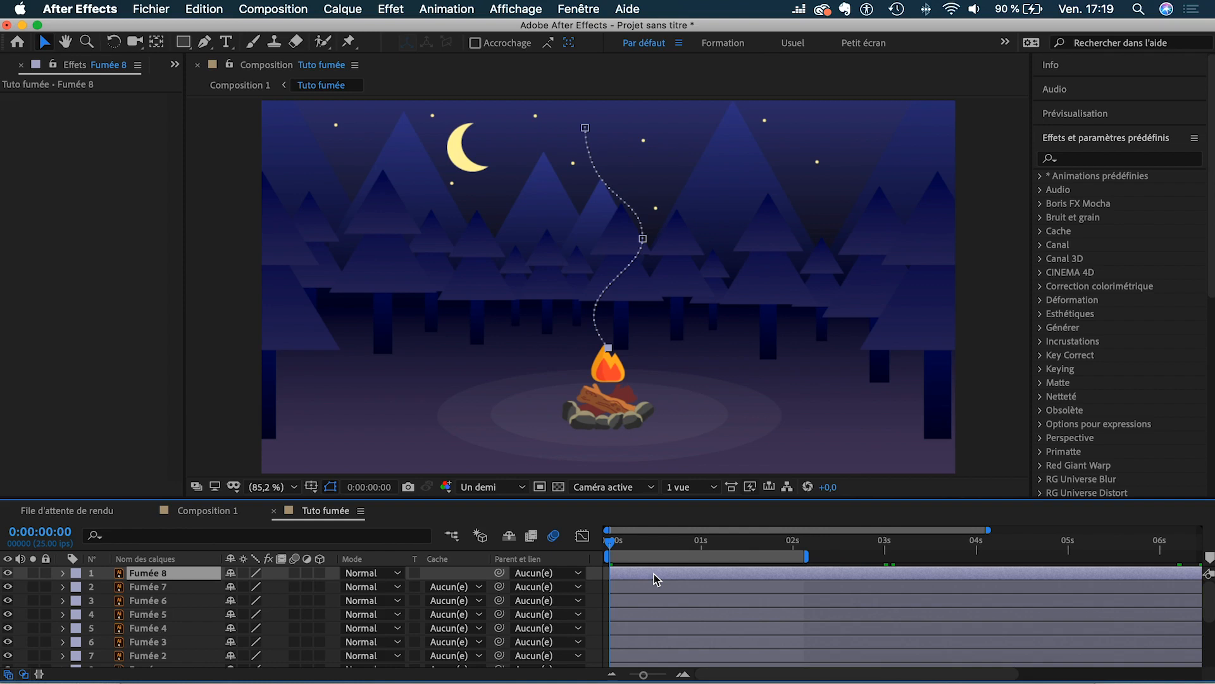
- Stagger the seven smoke duplicates so each starts about three frames after the one below, and scrub through the resulting trail
shift+click(638, 654)
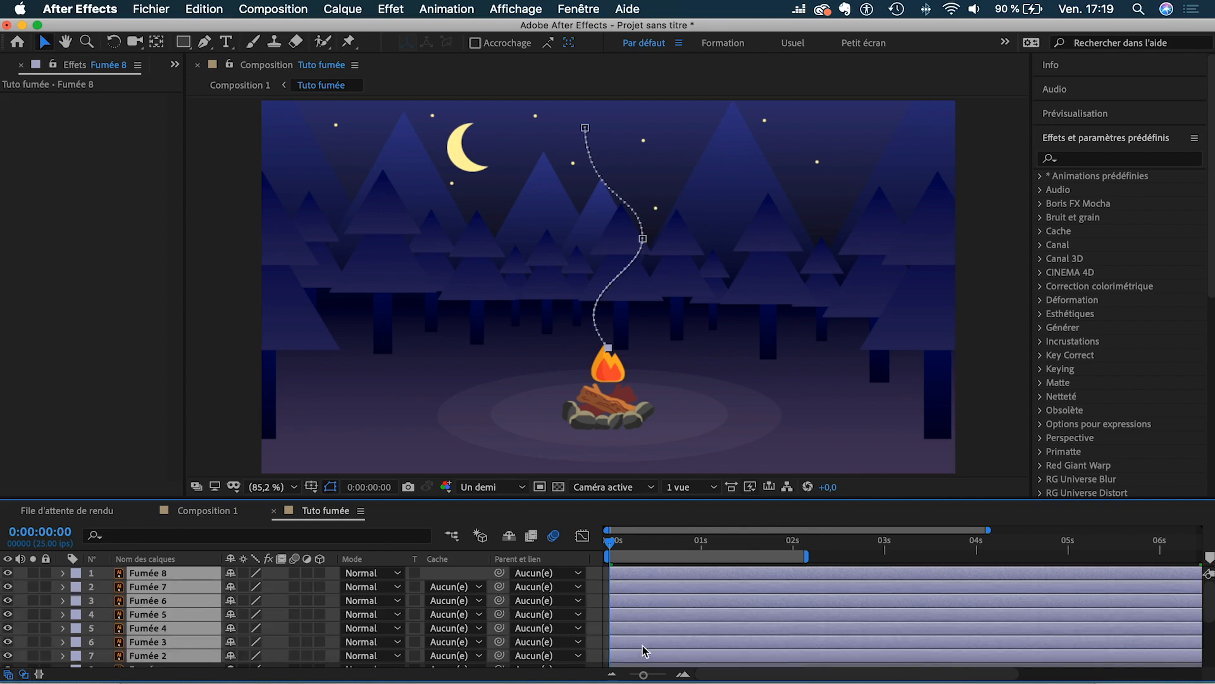
scroll(642, 650, down, 2)
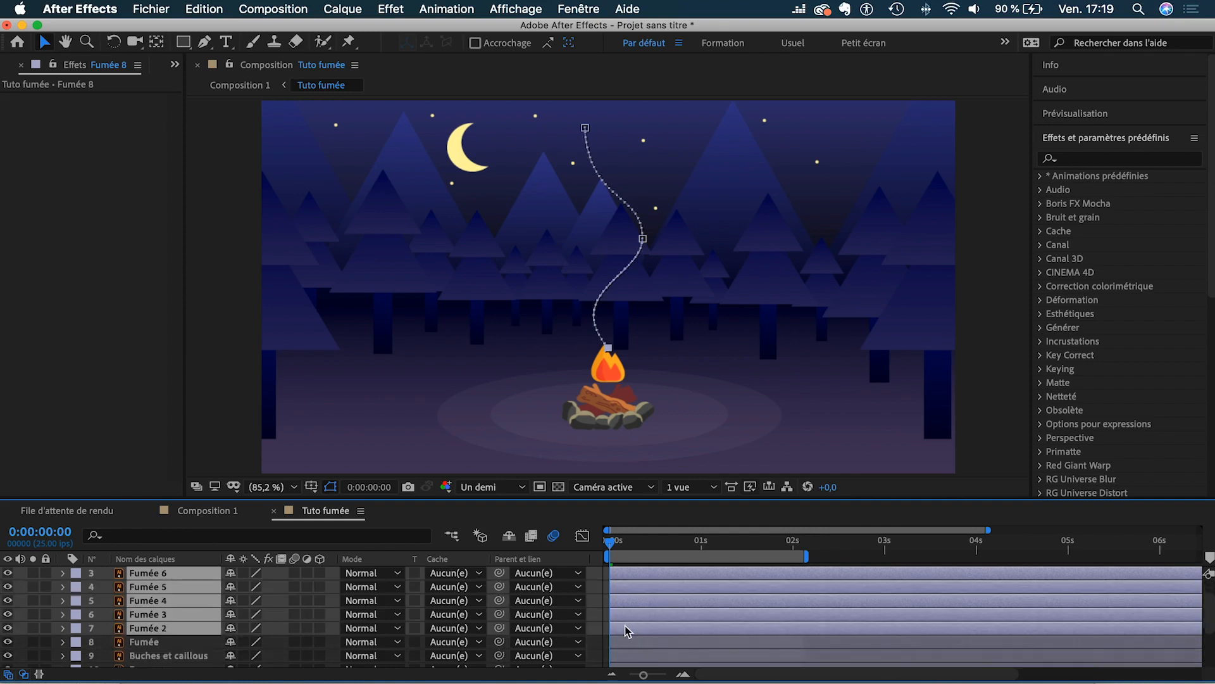
scroll(624, 627, up, 1)
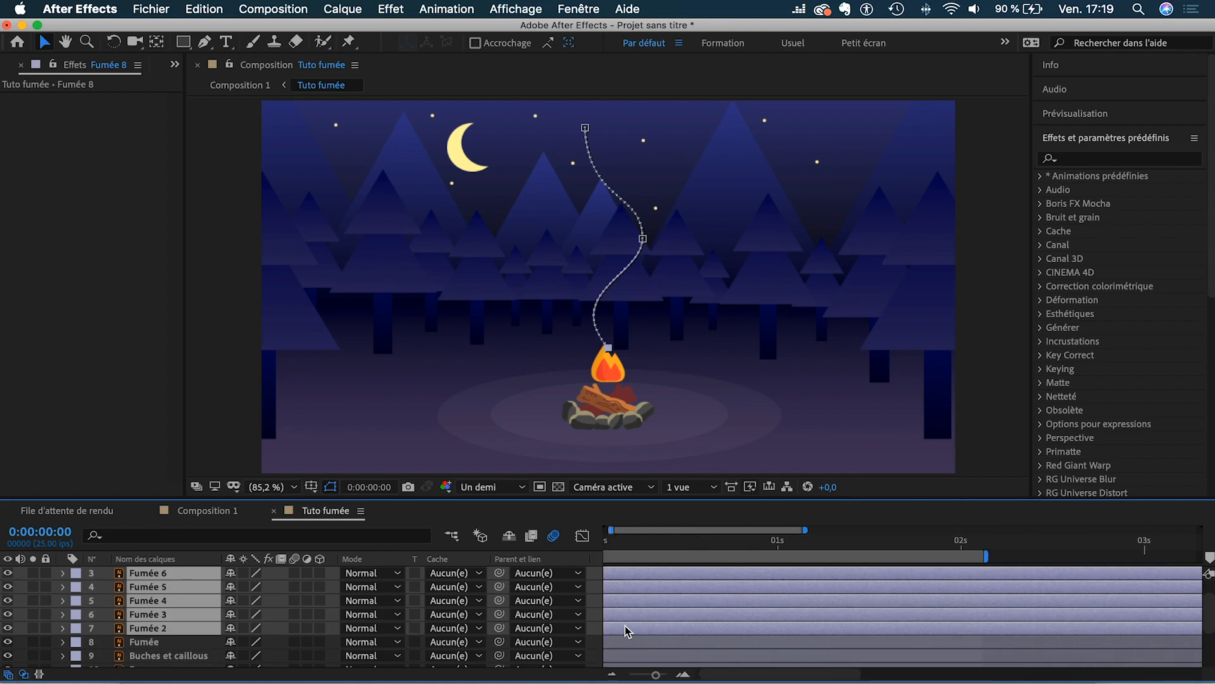
scroll(624, 626, left, 1)
drag(655, 628, 713, 598)
shift+click(668, 614)
shift+click(691, 602)
shift+click(714, 588)
drag(714, 588, 774, 588)
scroll(731, 586, up, 2)
shift+click(736, 600)
shift+click(755, 587)
shift+click(765, 574)
shift+click(767, 587)
click(687, 575)
drag(617, 545, 855, 560)
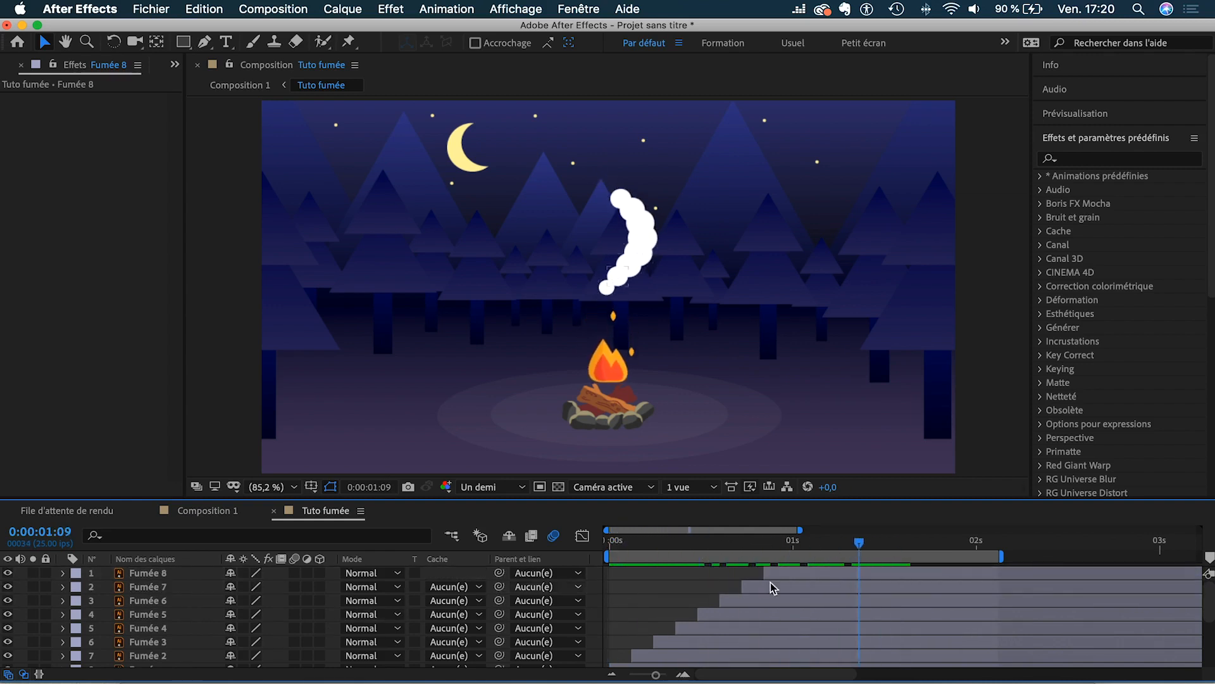
- Duplicate the topmost smoke layer, Fumée 8, four times
click(792, 575)
key(super+d)
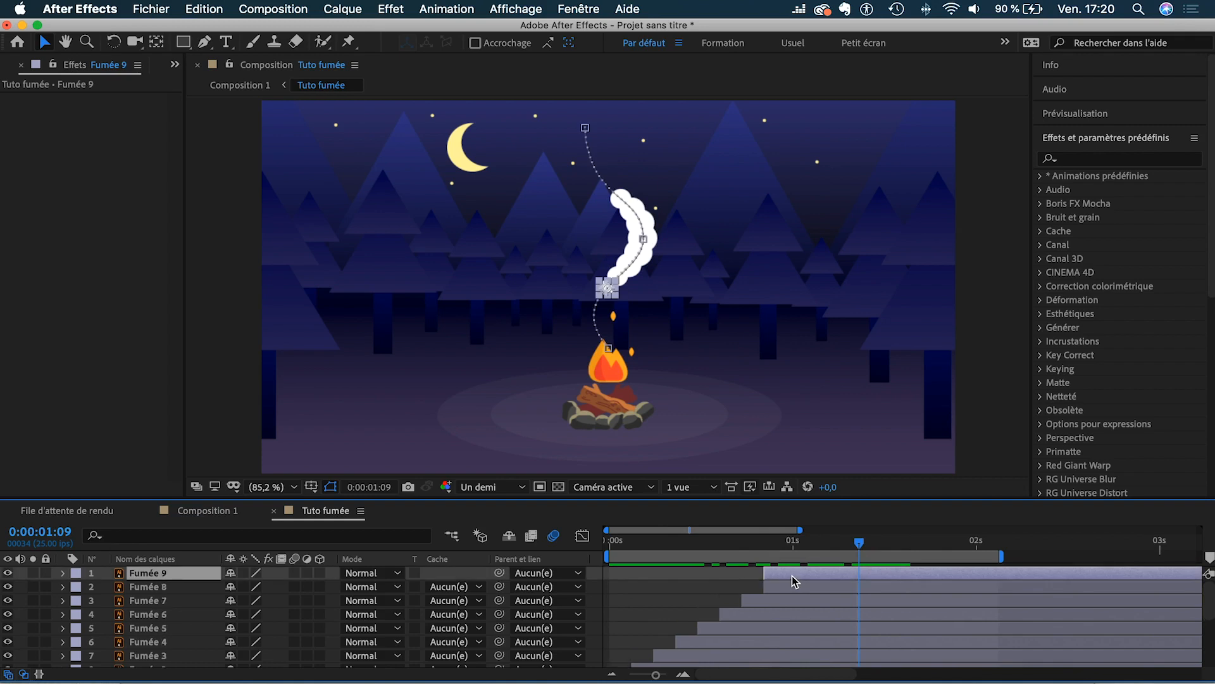
key(super+d)
key(super+d)
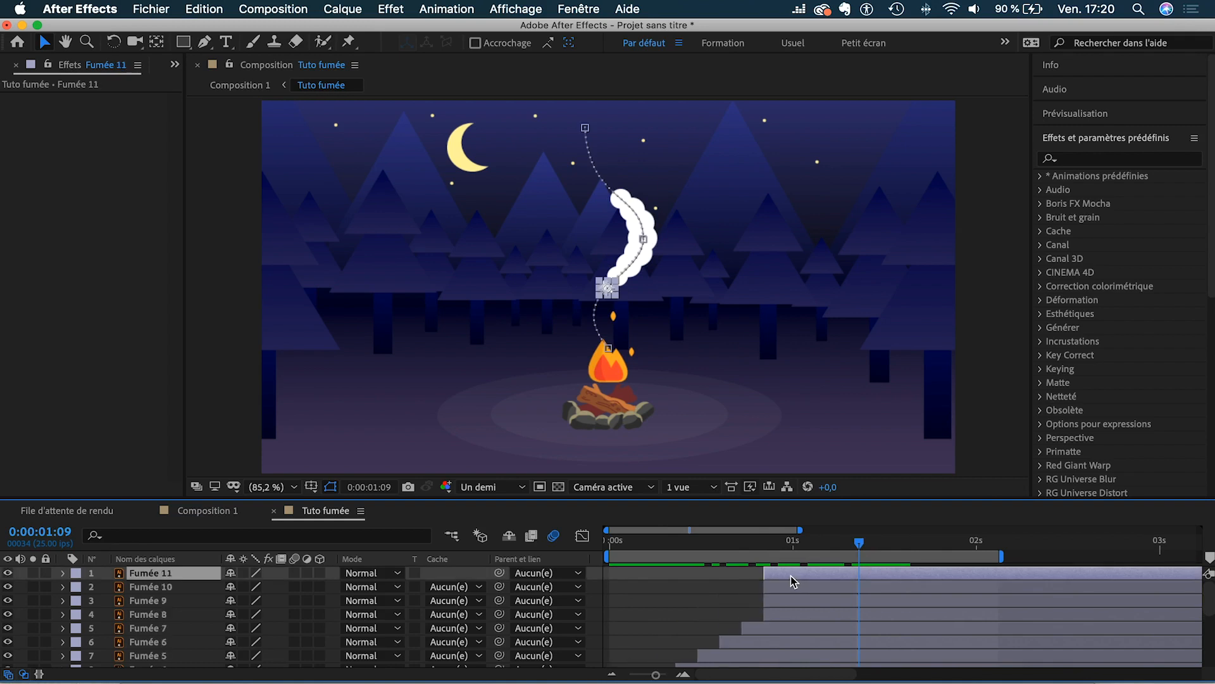
key(super+d)
- Offset the four new smoke copies so each starts about three frames after the one below, and scrub to 0:00:01:15
shift+click(793, 613)
drag(792, 614, 833, 600)
super+click(810, 612)
super+click(833, 600)
drag(832, 588, 905, 545)
- Duplicate the topmost smoke layer, Fumée 12, five times
click(779, 590)
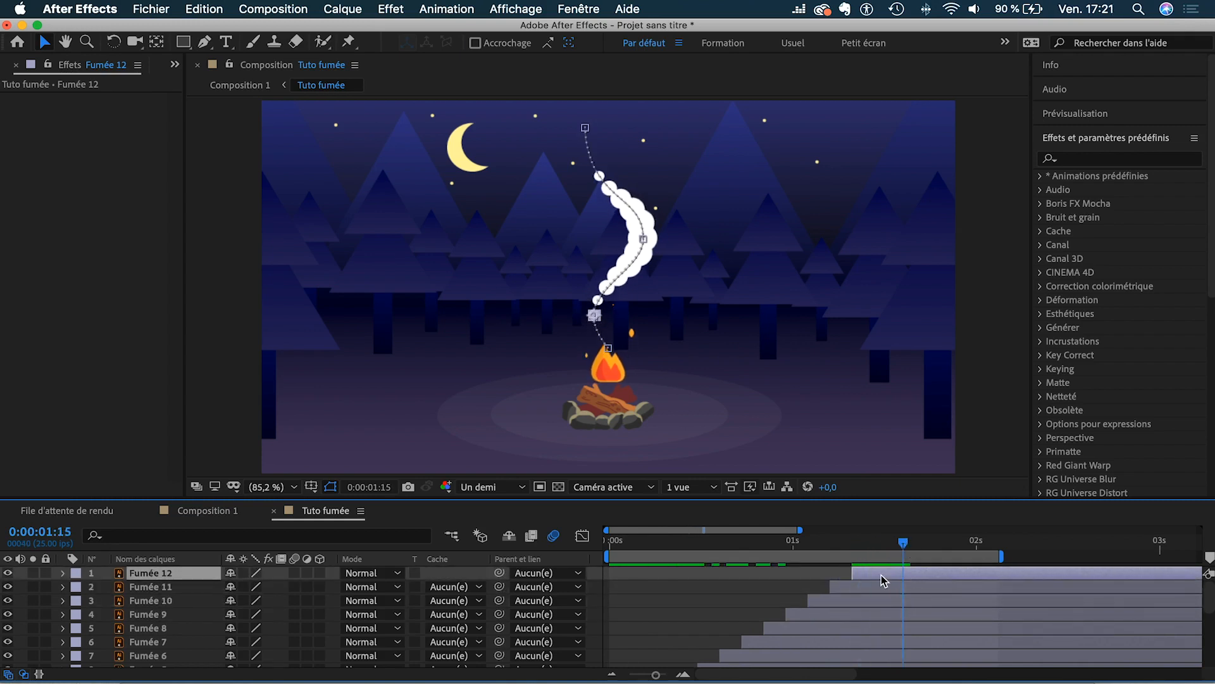
key(super+d)
key(super+d)
key(super+d)
key(super+d)
key(super+d)
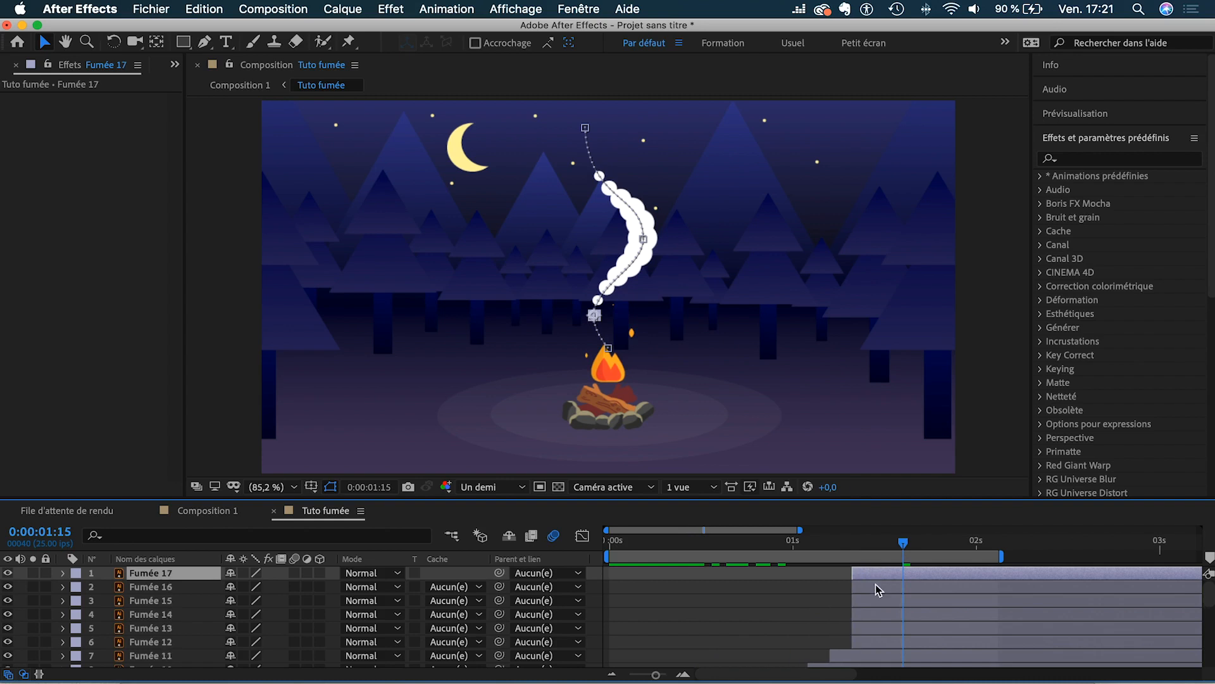
- Stagger the five newest smoke copies in about three-frame steps so the topmost starts just before 2 seconds
shift+click(875, 628)
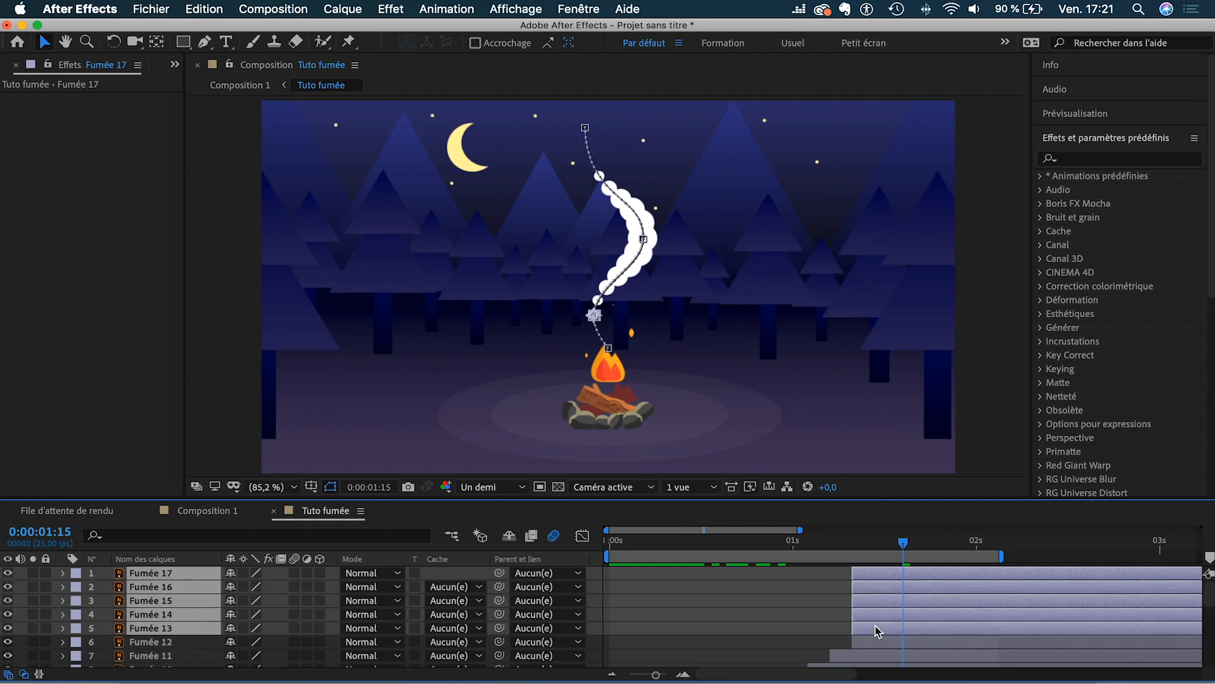
drag(878, 630, 985, 578)
shift+click(920, 613)
shift+click(941, 616)
shift+click(956, 600)
- Set the work area from about 1.9 to 4 seconds, preview the smoke loop, and move to 0:00:02:06
click(866, 601)
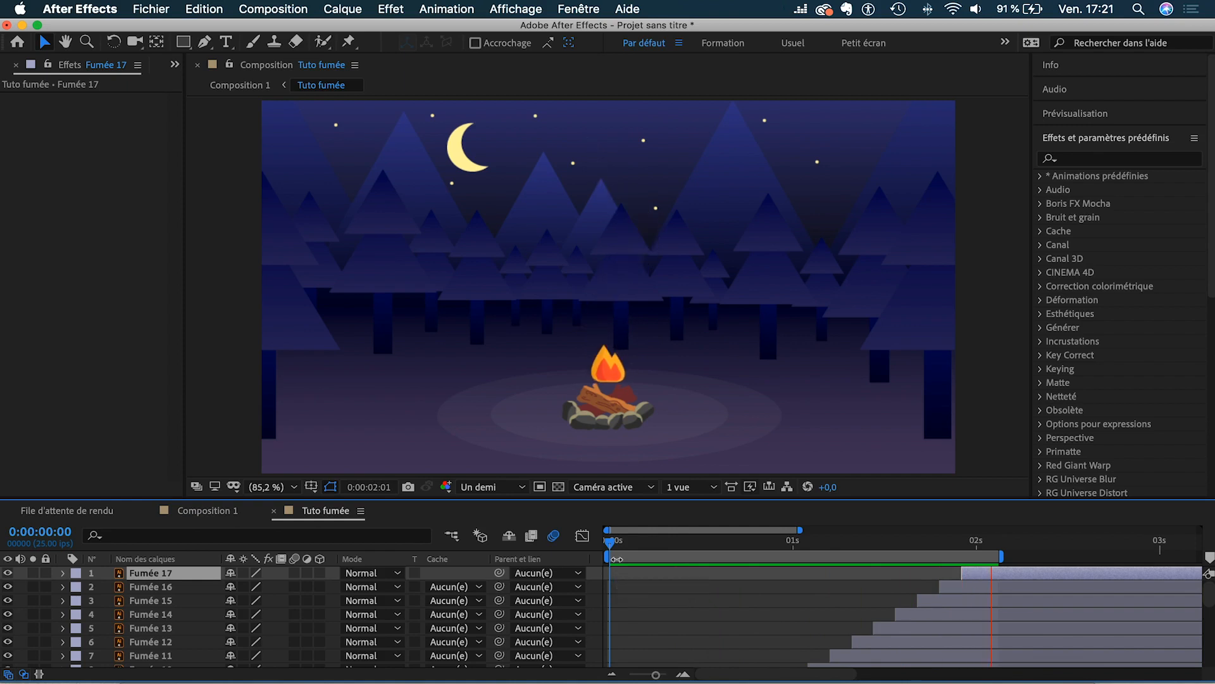
drag(615, 558, 922, 557)
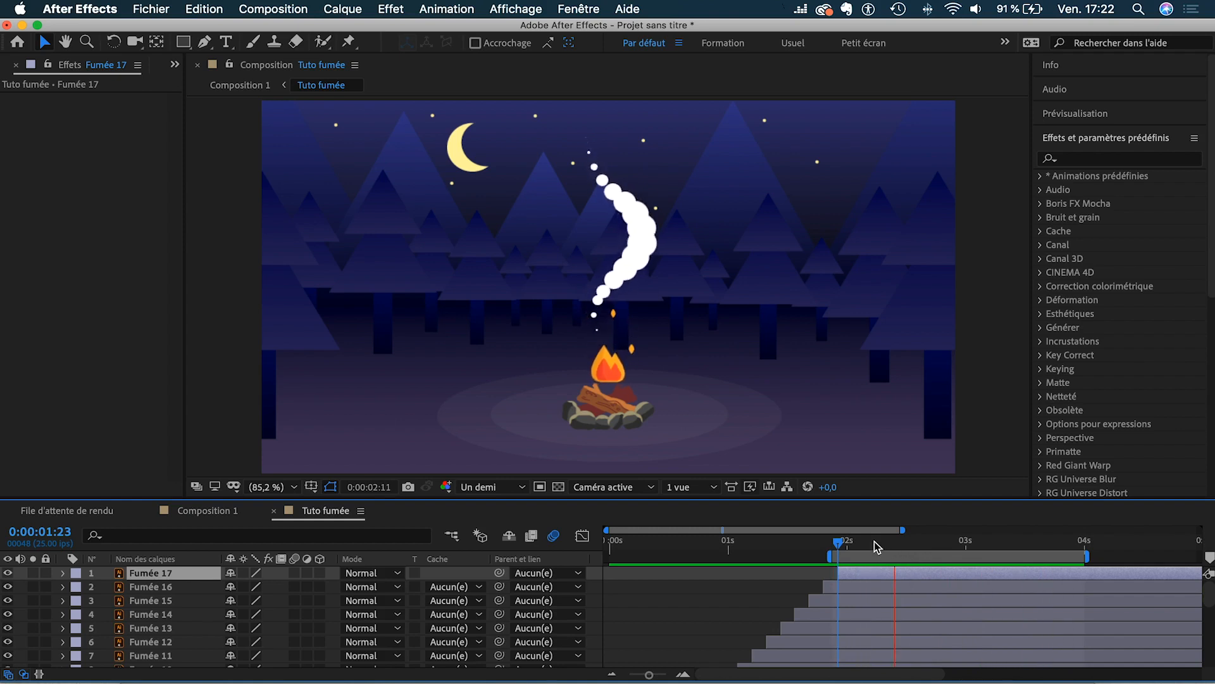
click(874, 541)
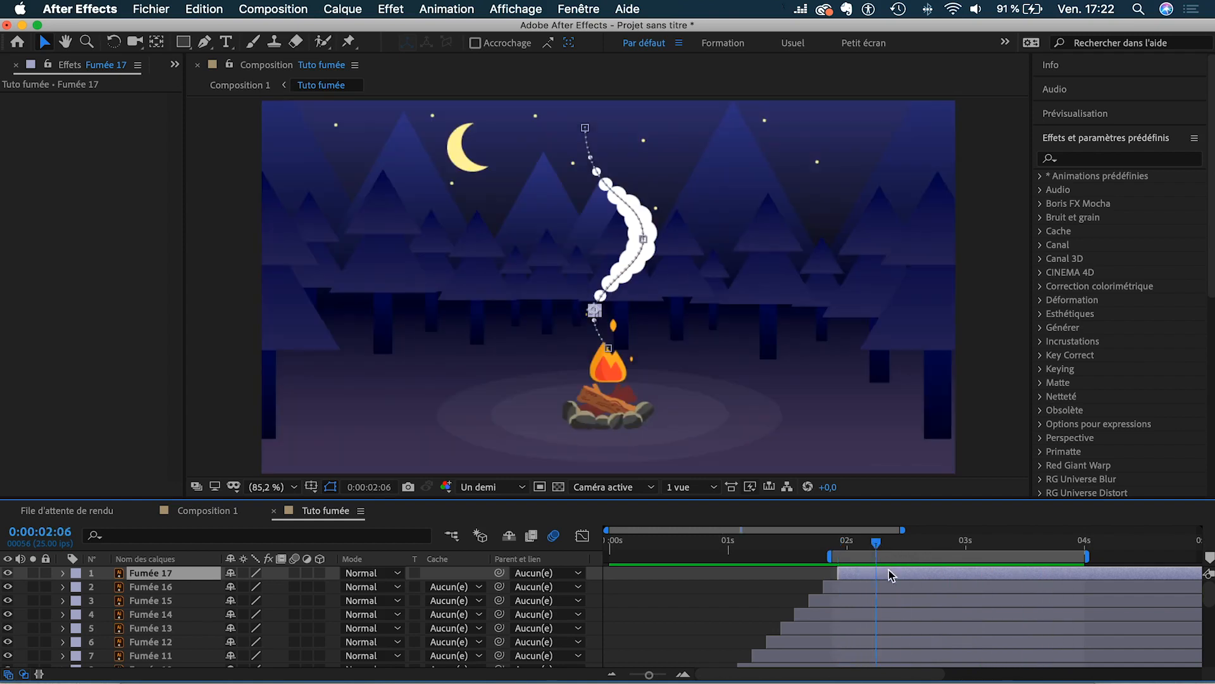
- Precompose all the smoke layers, from Fumée 17 down to Fumée, into a new composition named fumée
scroll(902, 601, down, 5)
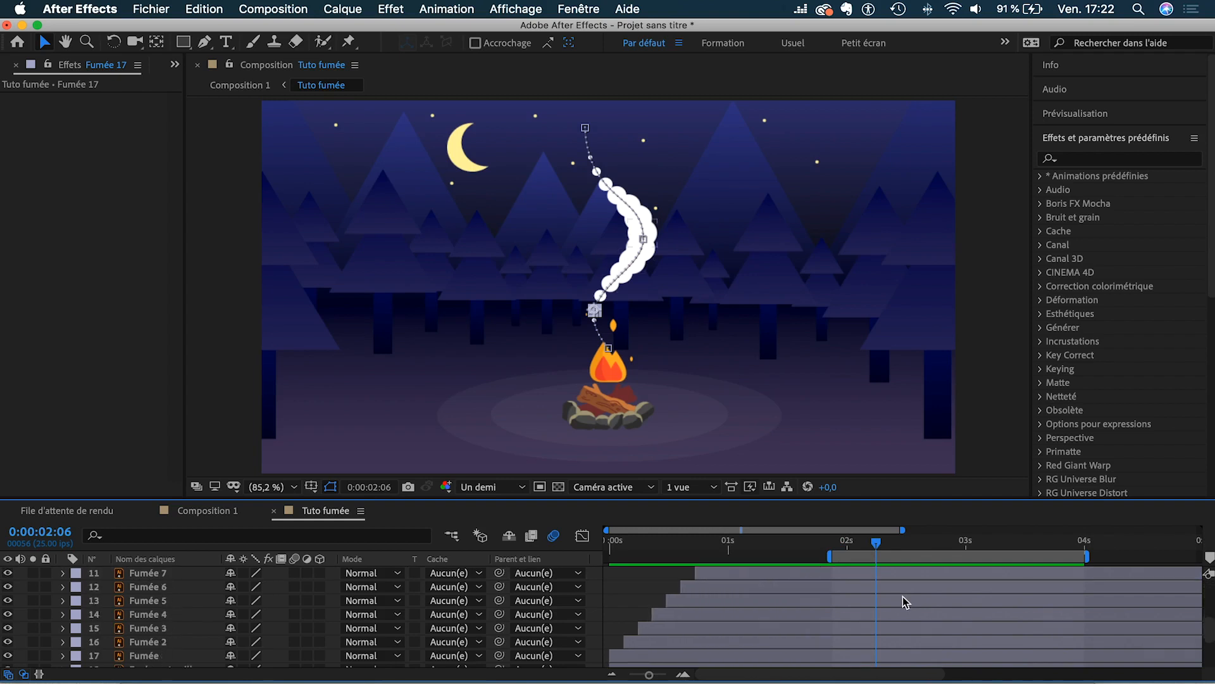
scroll(902, 600, down, 1)
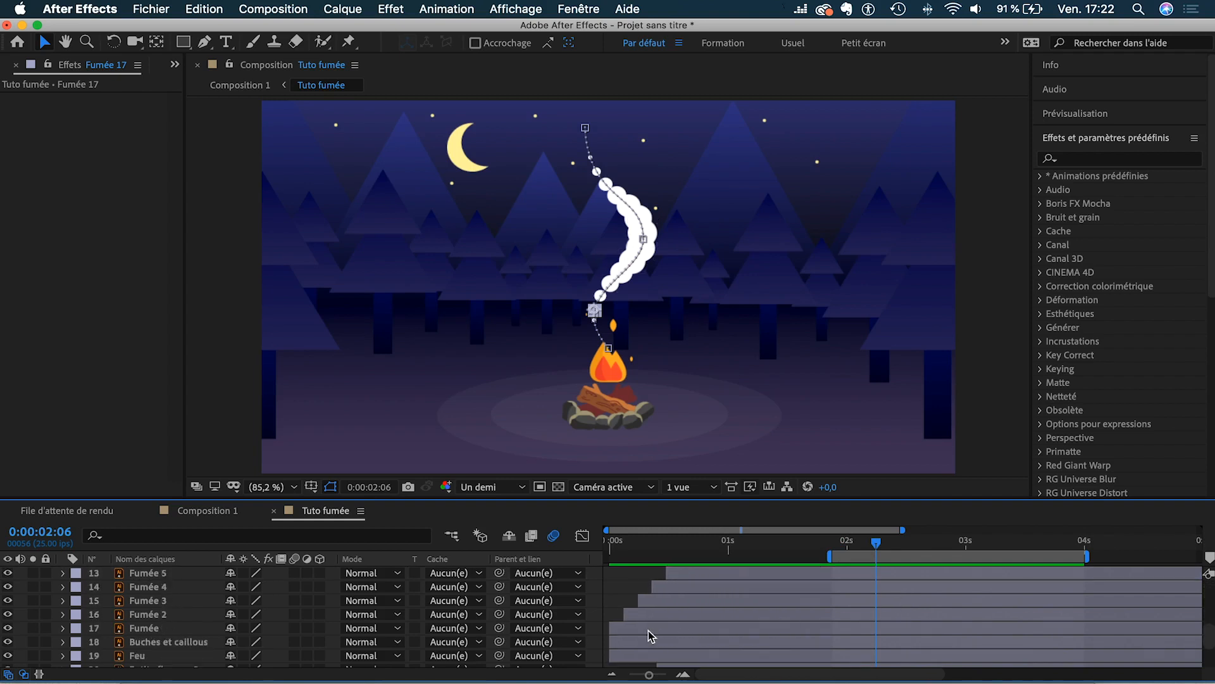
shift+click(649, 631)
right_click(678, 625)
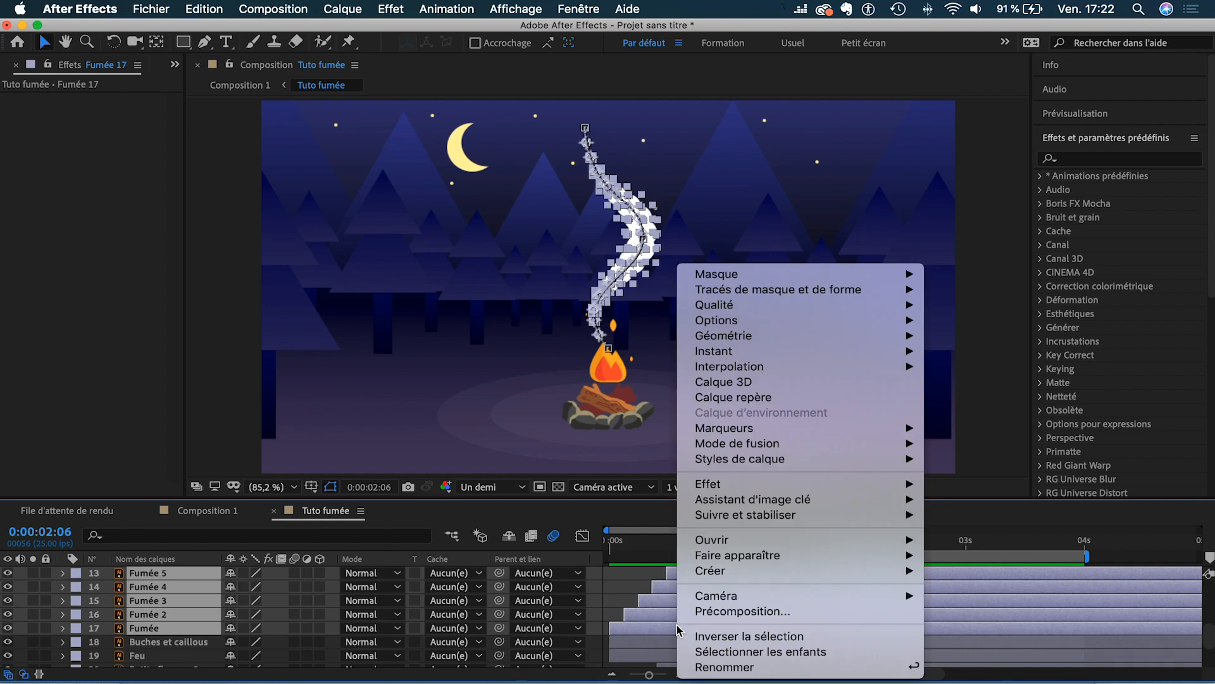
click(729, 612)
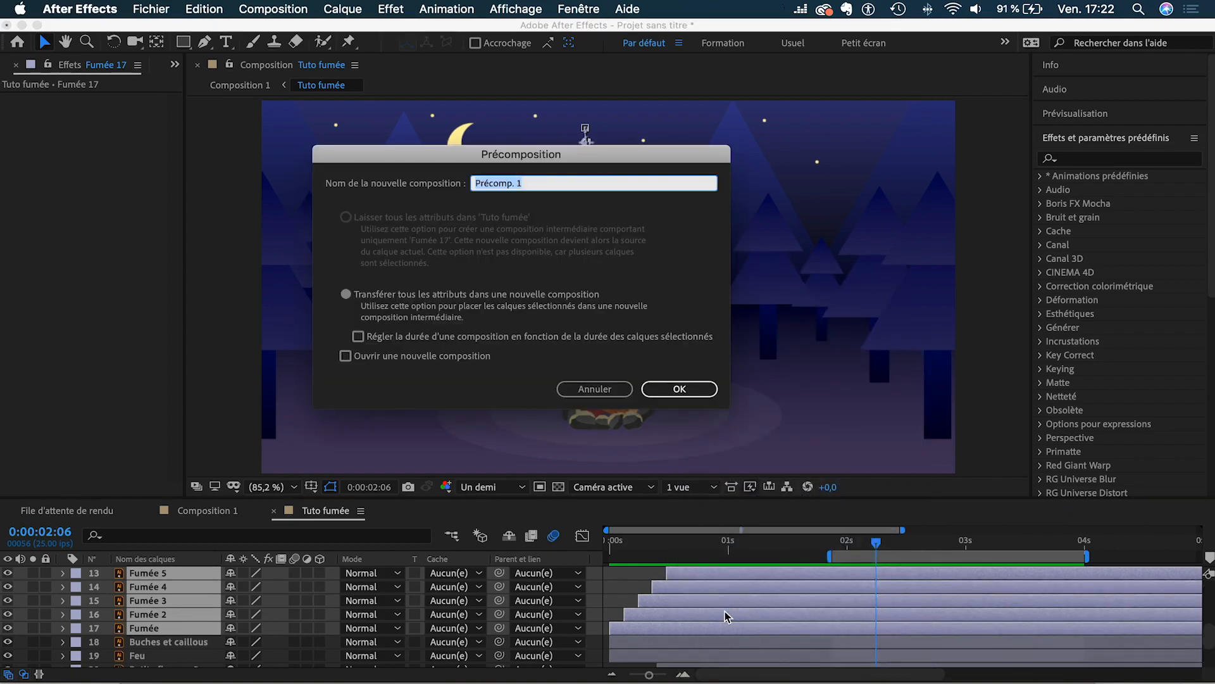
text(fumée)
key(Return)
scroll(880, 625, up, 1)
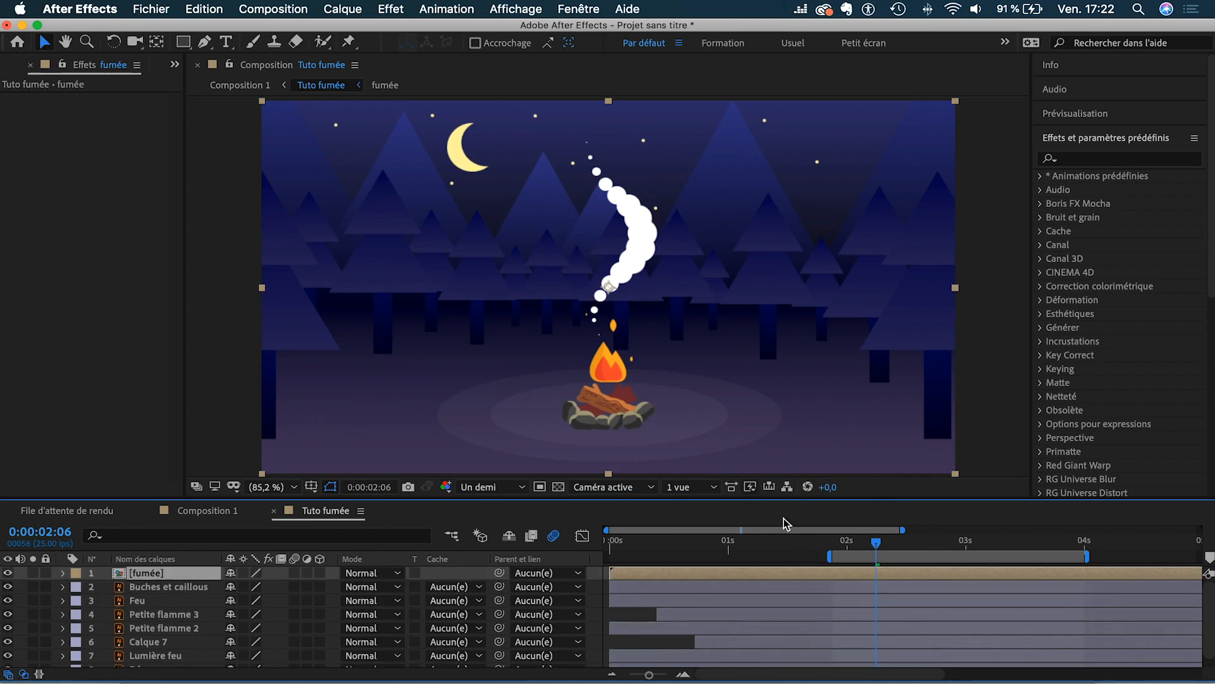
- Move the fumée precomposition's anchor point down to just above the flames and scale the layer up to 194,3 %
key(y)
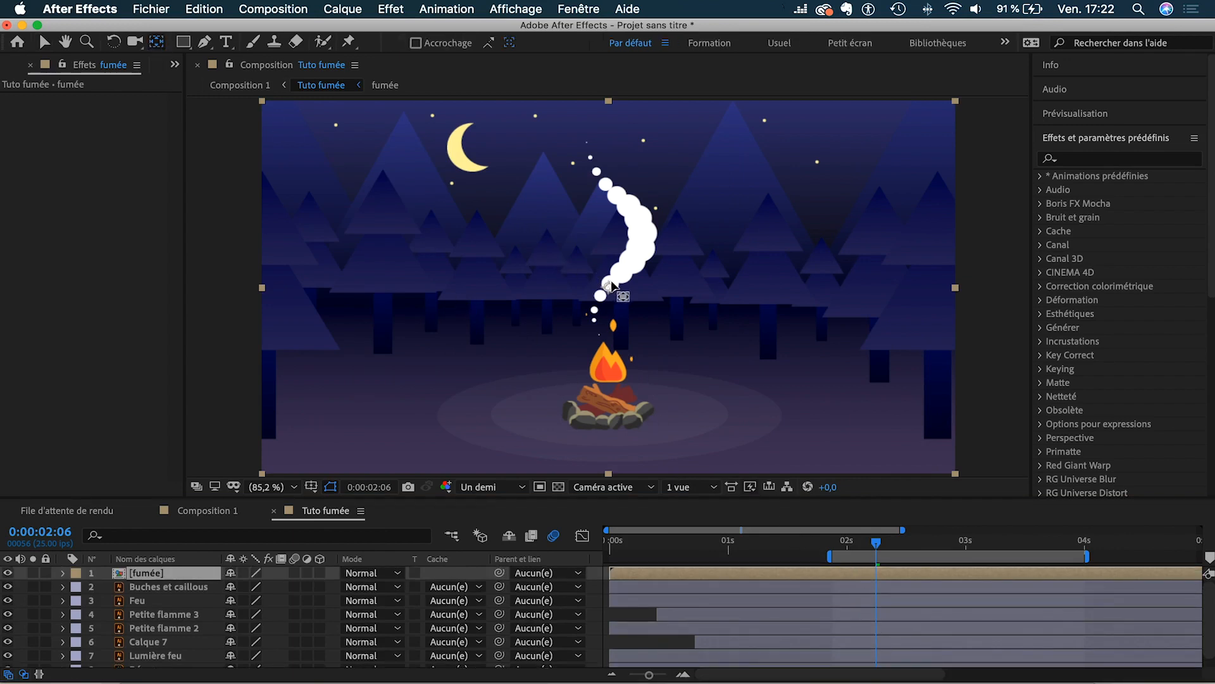
drag(608, 287, 606, 333)
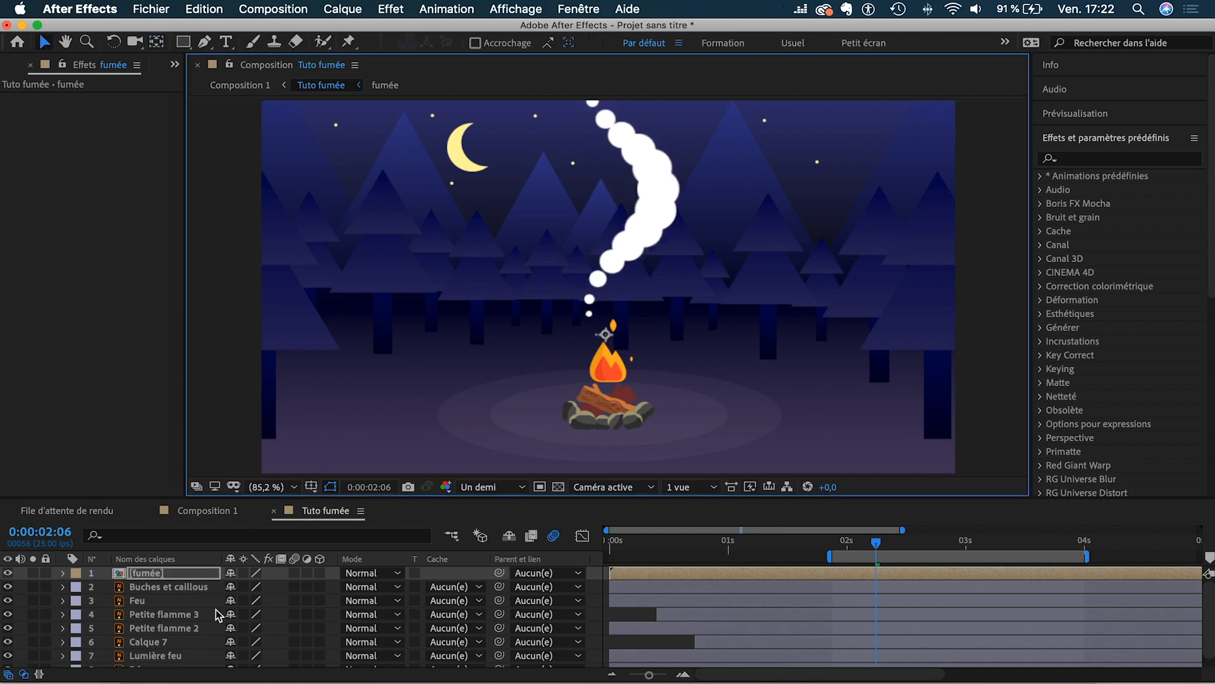
key(s)
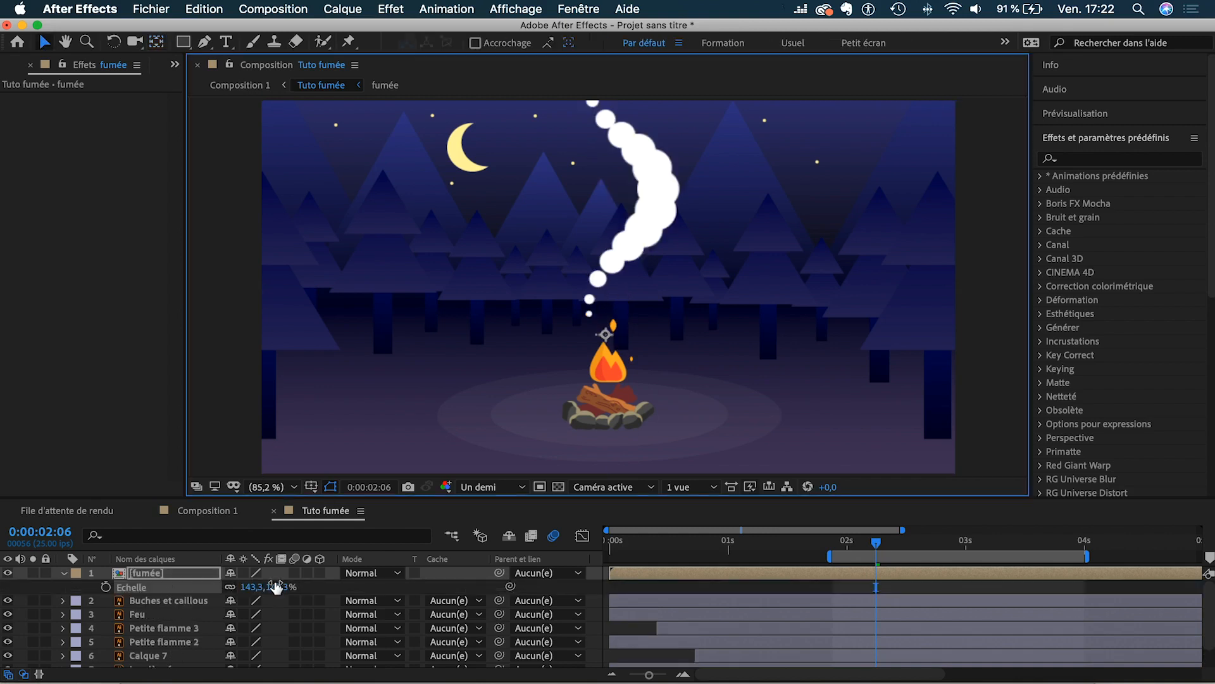
drag(281, 590, 318, 584)
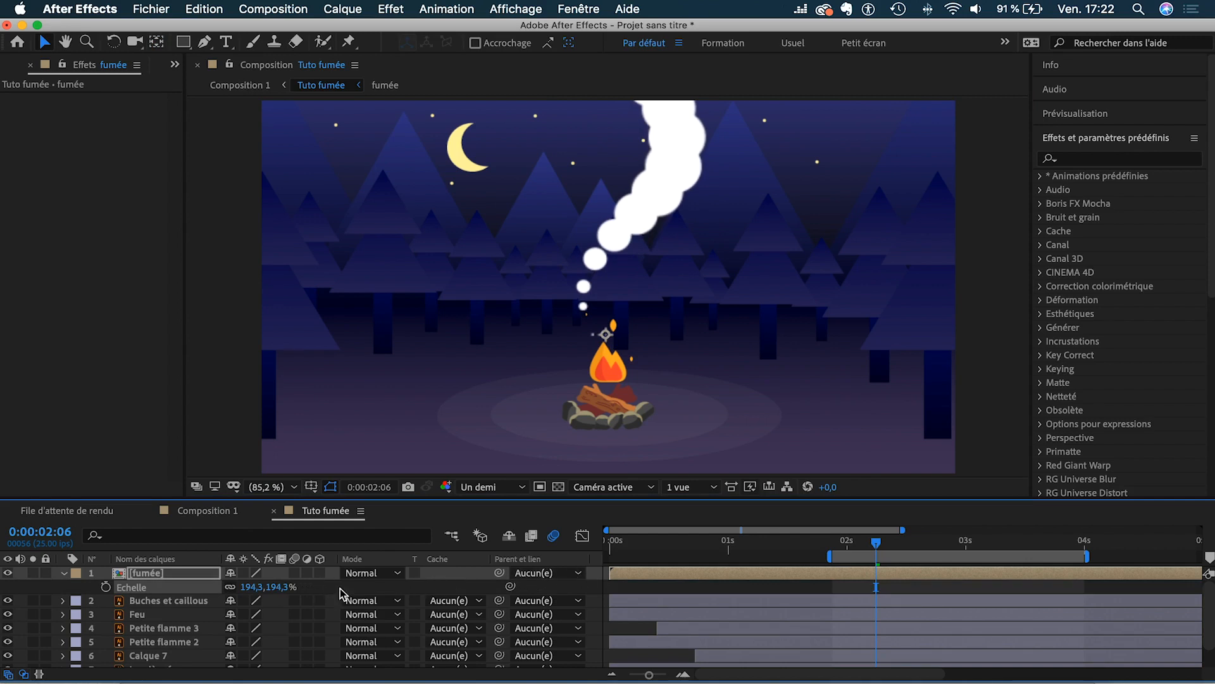
- Slow down the fumée precomposition by raising its time-stretch factor above 100, holding the layer's in point in place
right_click(179, 575)
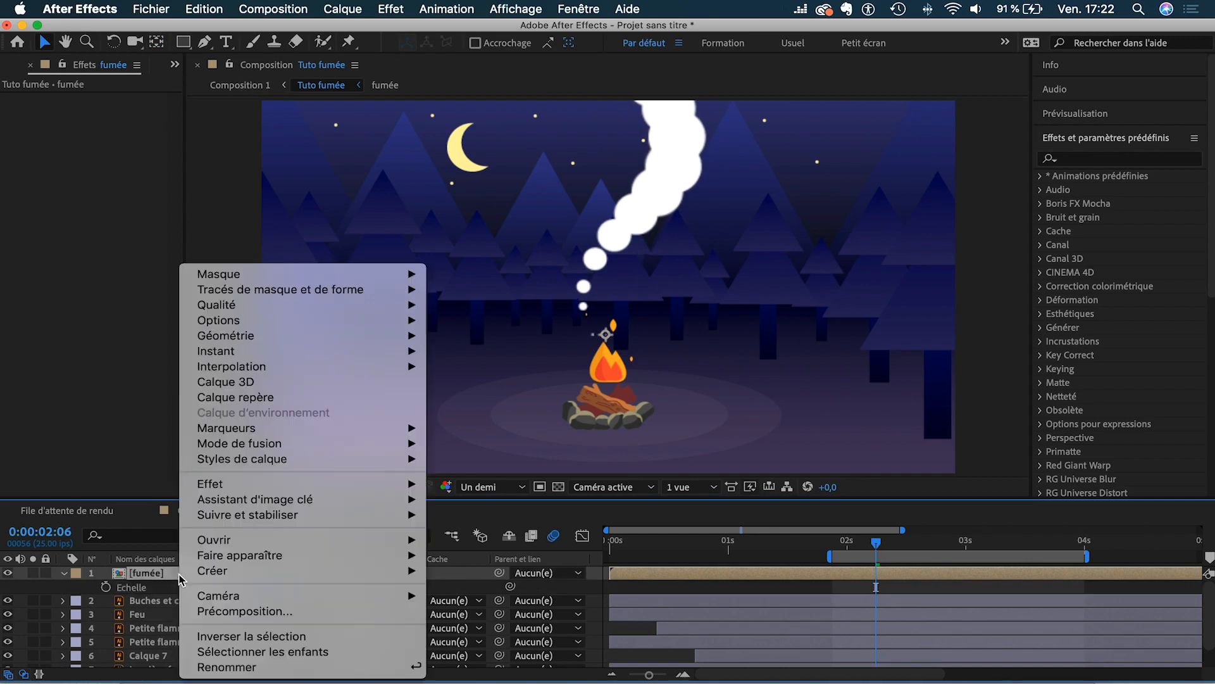
mouse_move(315, 352)
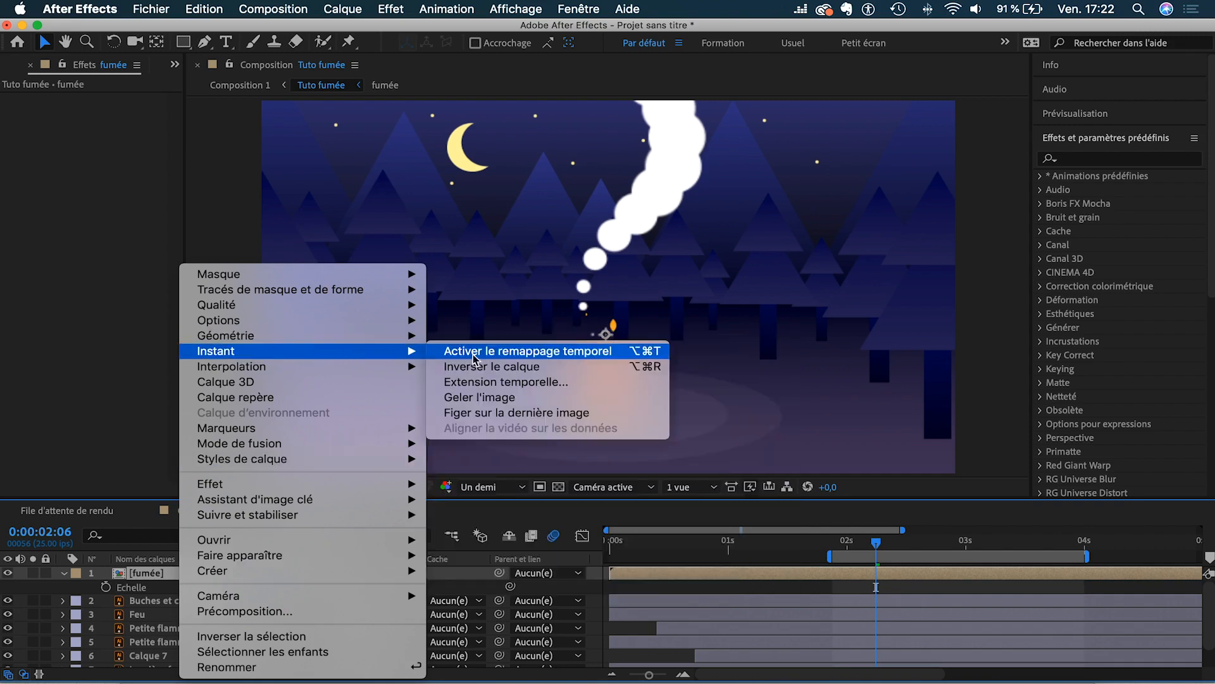
click(496, 383)
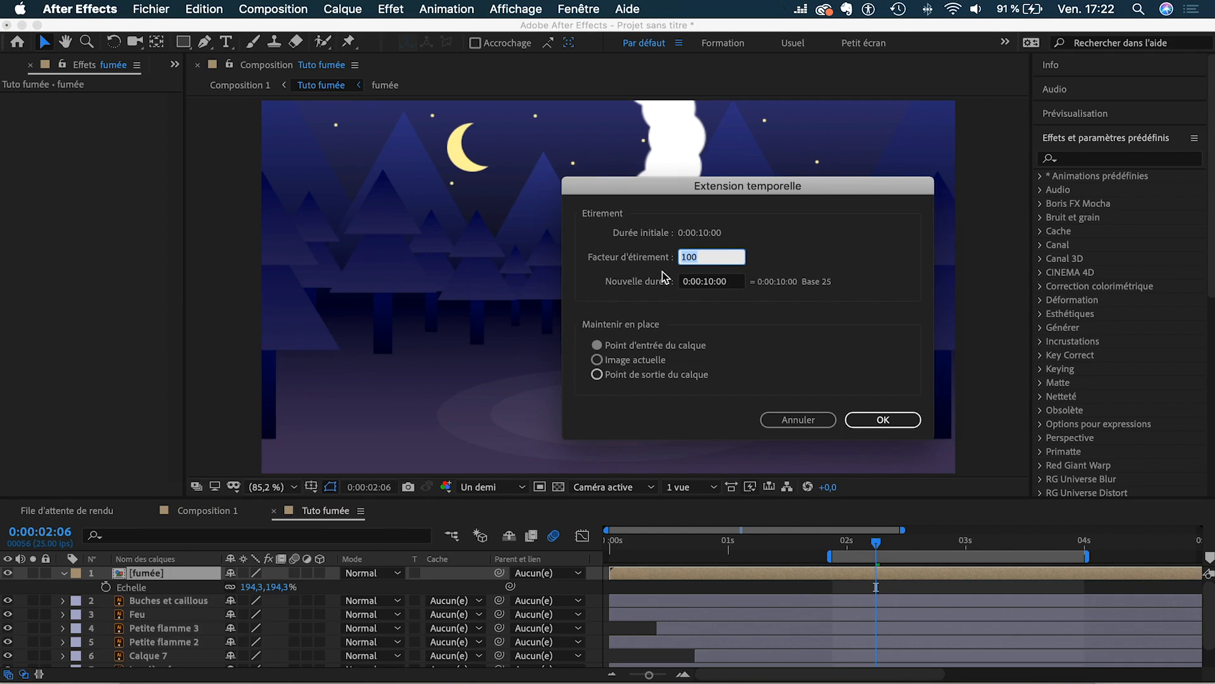
click(677, 264)
drag(686, 262, 738, 258)
click(688, 259)
drag(752, 258, 831, 264)
click(882, 420)
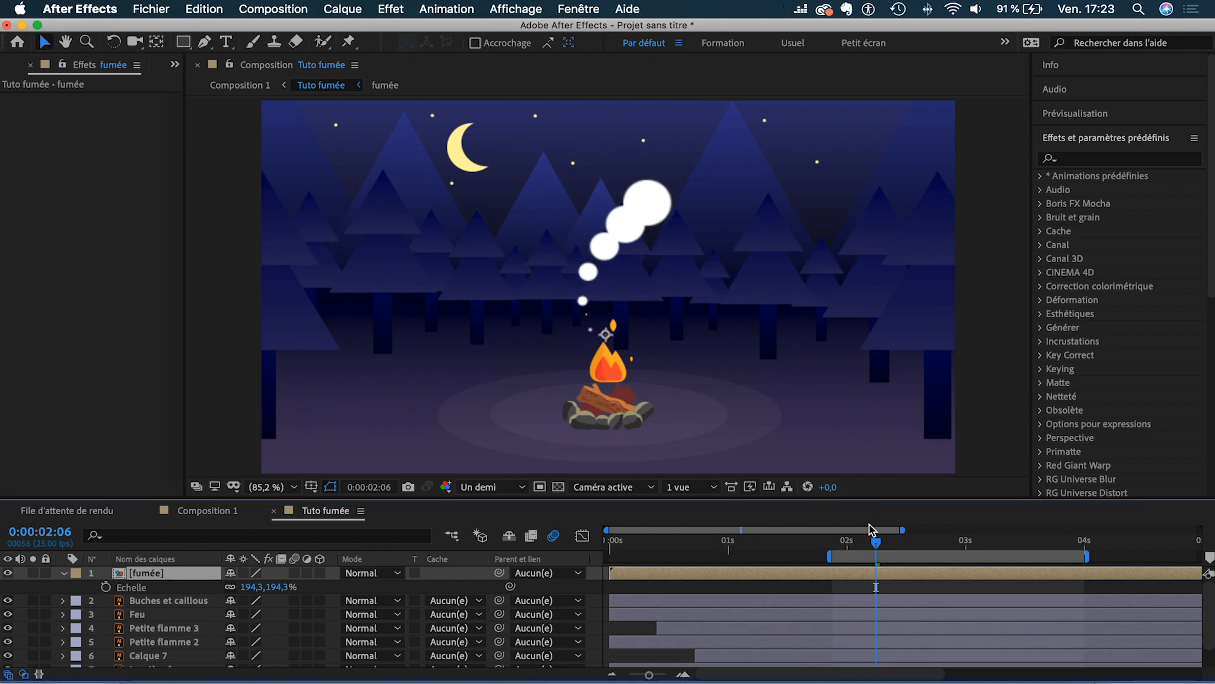
- Move the current time to 0:00:01:23 and preview the slowed smoke animation within the work area
drag(876, 542, 839, 543)
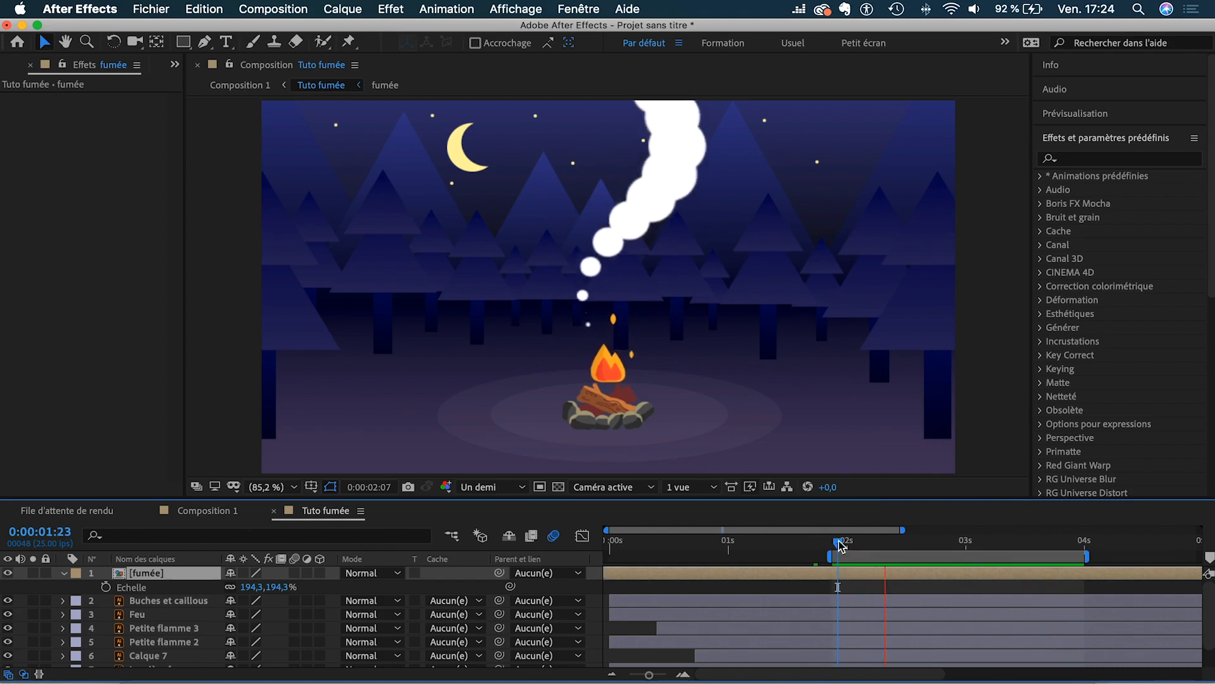
key(space)
key(space)
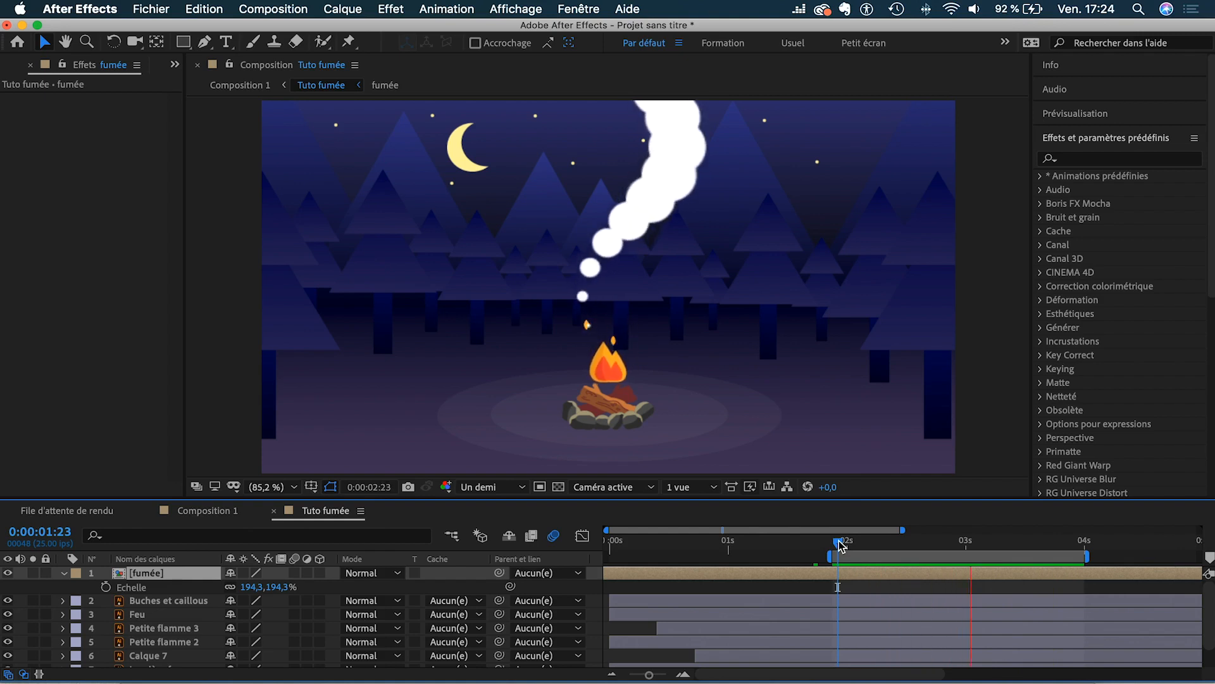